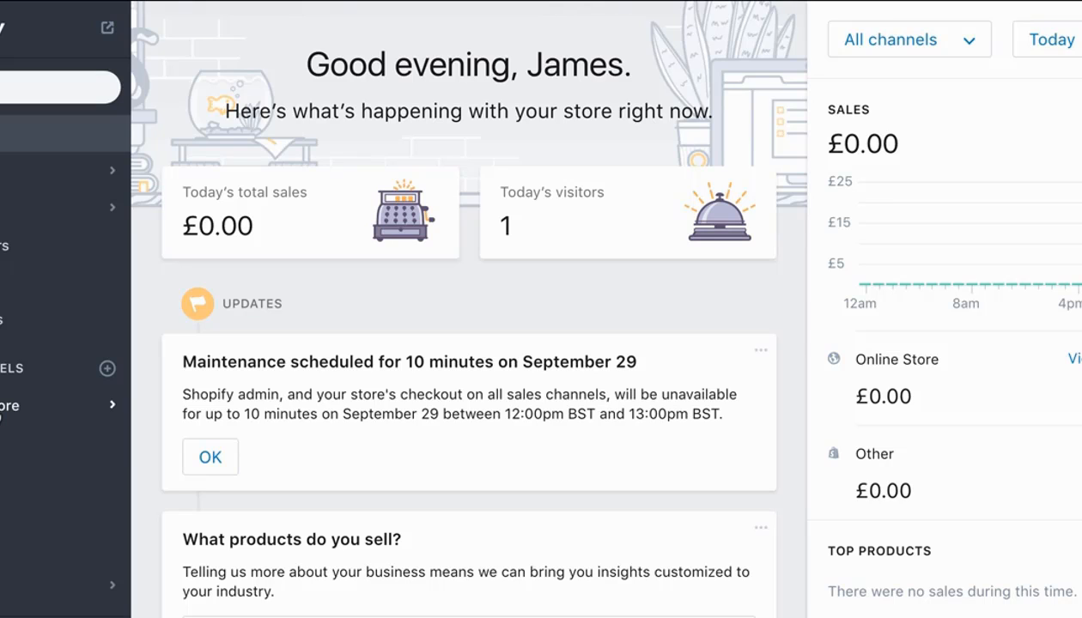
Open the online store's theme management page and look over the current Launchpad-Star theme's preview.
click(6, 407)
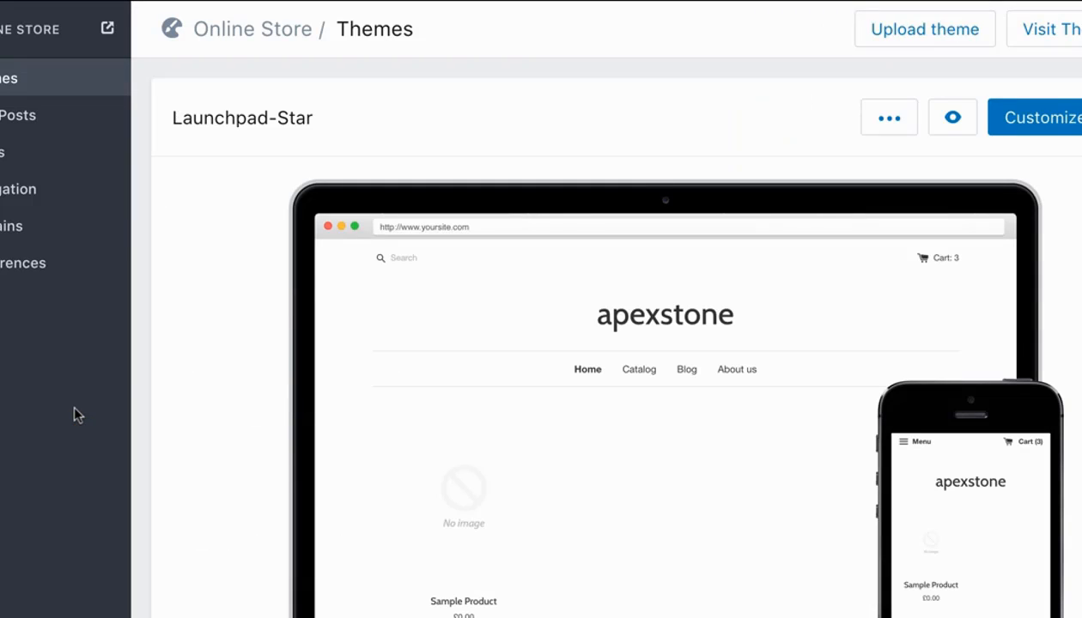
scroll(214, 296, down, 5)
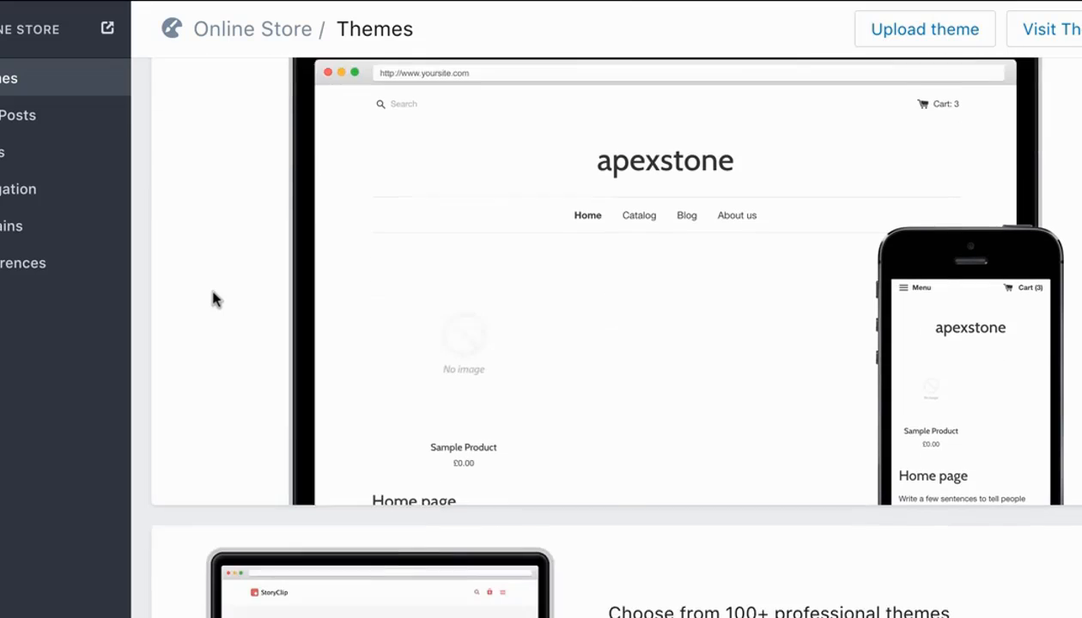
scroll(213, 298, up, 4)
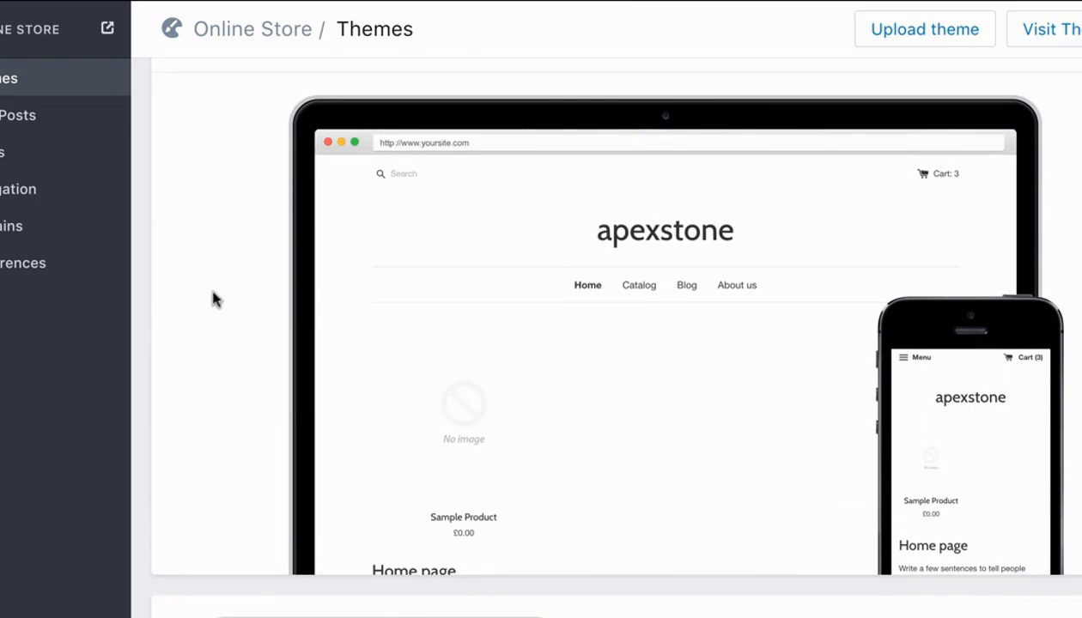
scroll(343, 326, up, 2)
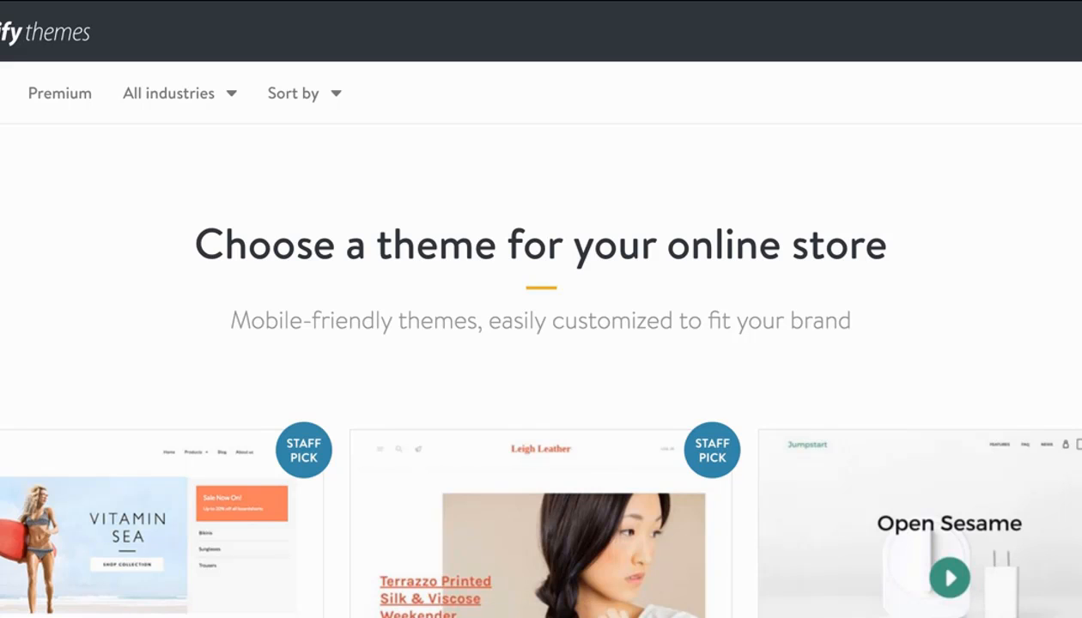
Browse the Shopify theme store, narrow it to free themes and compare the available designs.
scroll(934, 229, down, 1)
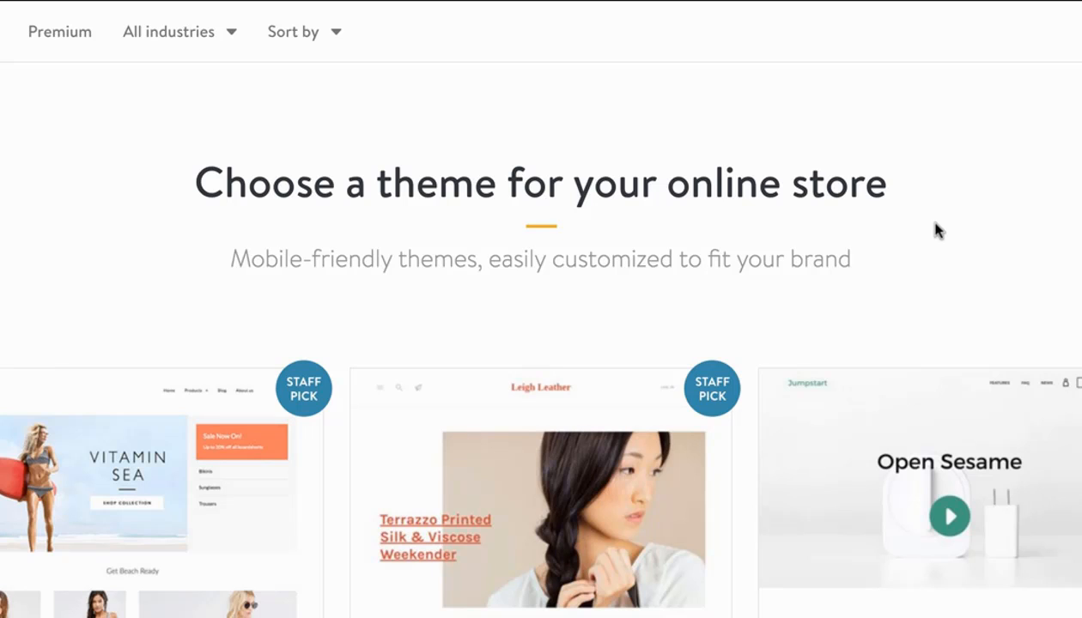
scroll(938, 230, down, 2)
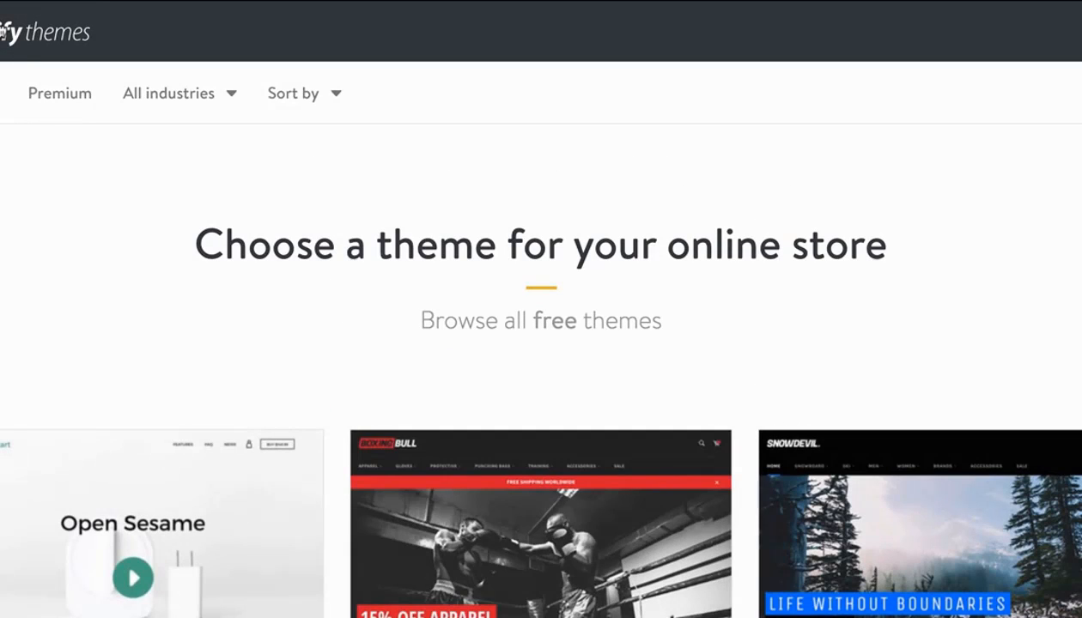
scroll(148, 229, down, 2)
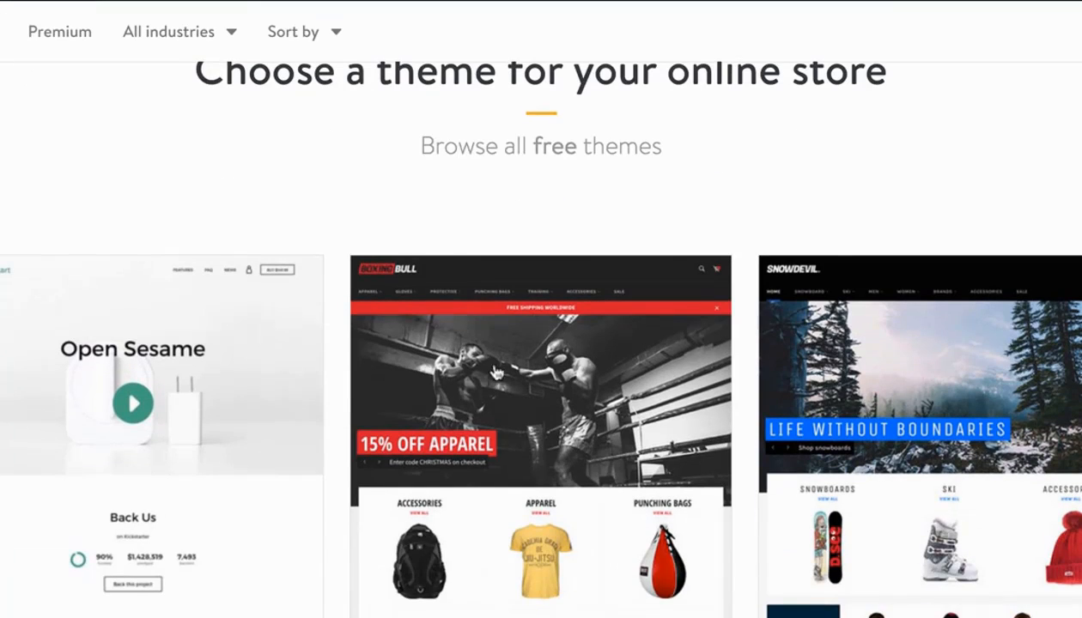
scroll(518, 401, down, 2)
scroll(591, 405, down, 1)
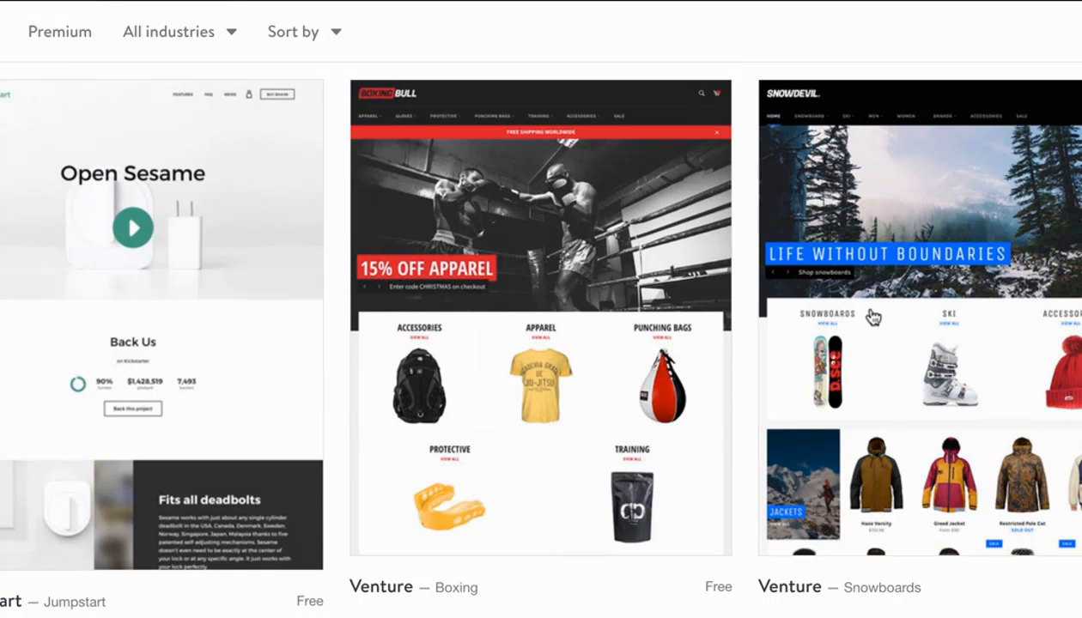
scroll(872, 316, down, 2)
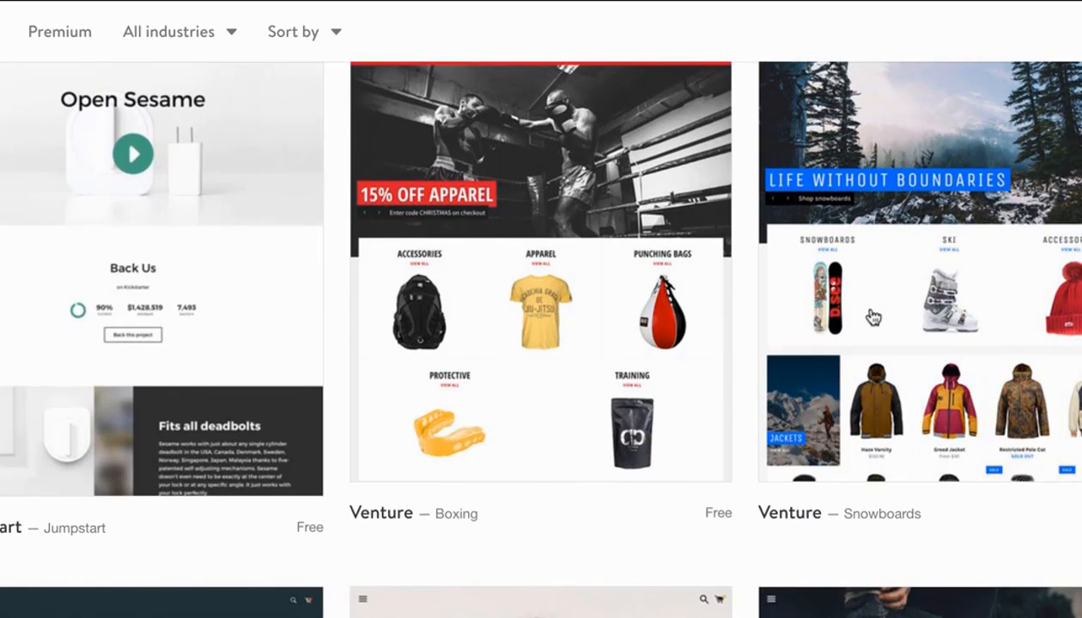
scroll(512, 405, down, 10)
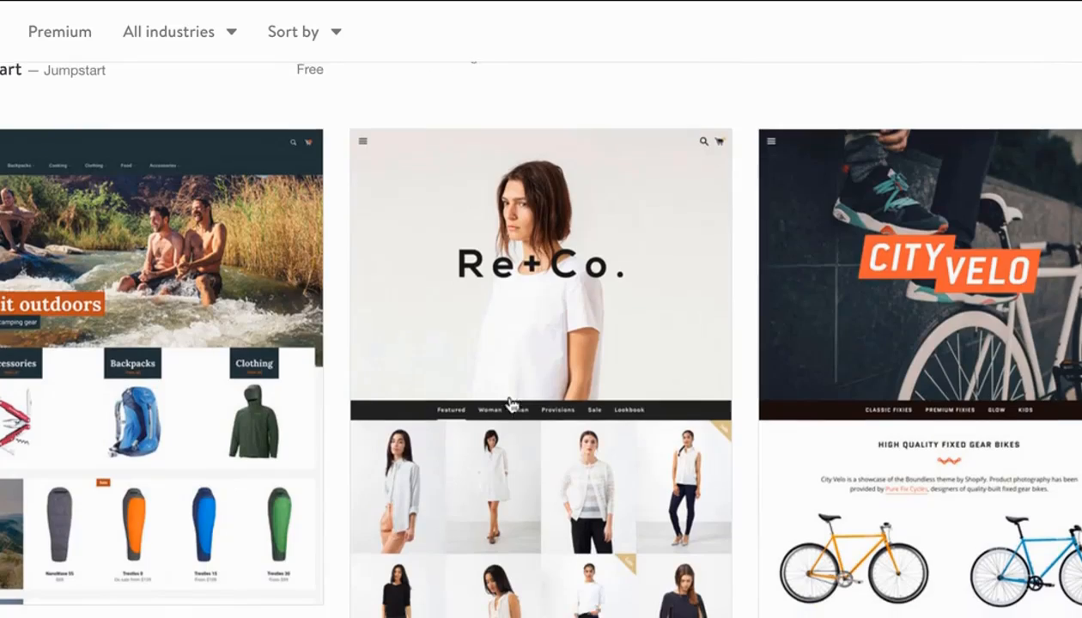
scroll(512, 405, down, 10)
scroll(512, 405, down, 12)
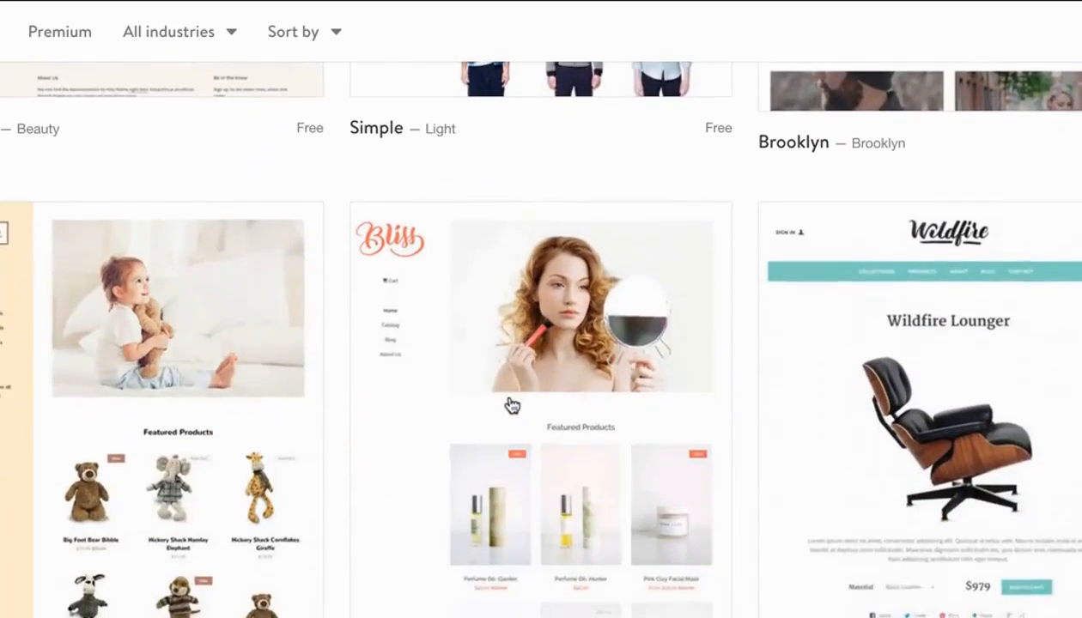
scroll(512, 406, down, 5)
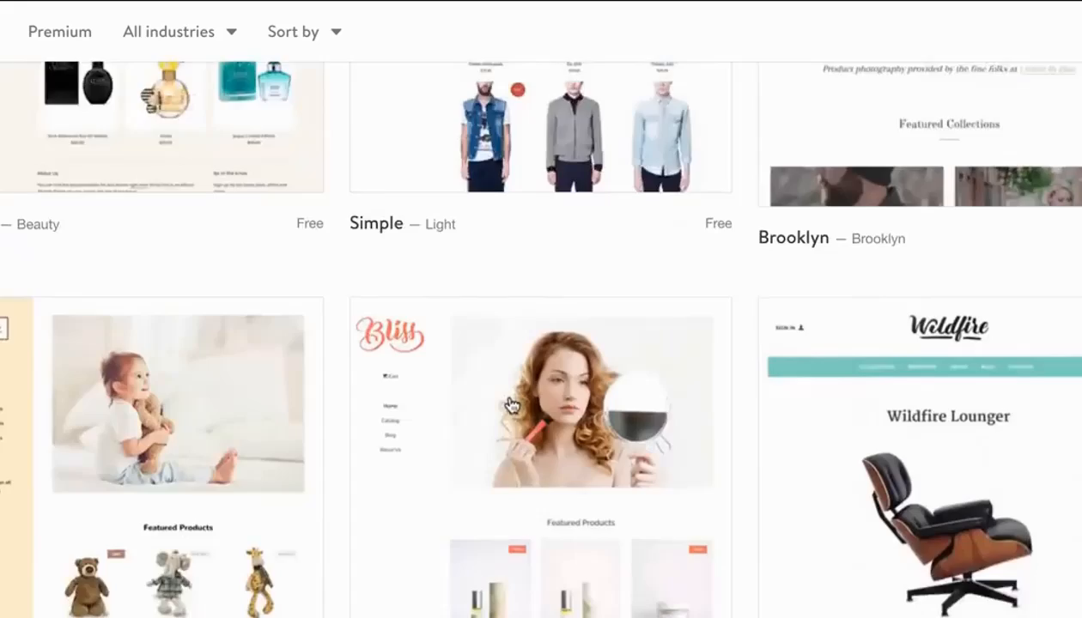
scroll(512, 406, down, 7)
scroll(512, 405, down, 4)
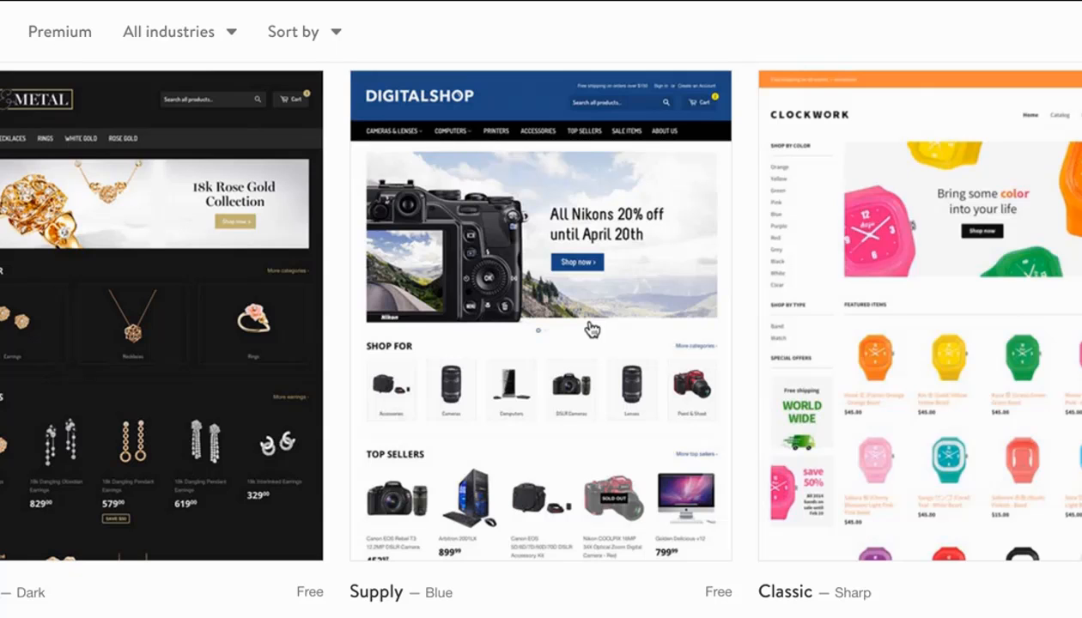
scroll(591, 330, down, 2)
scroll(590, 341, up, 3)
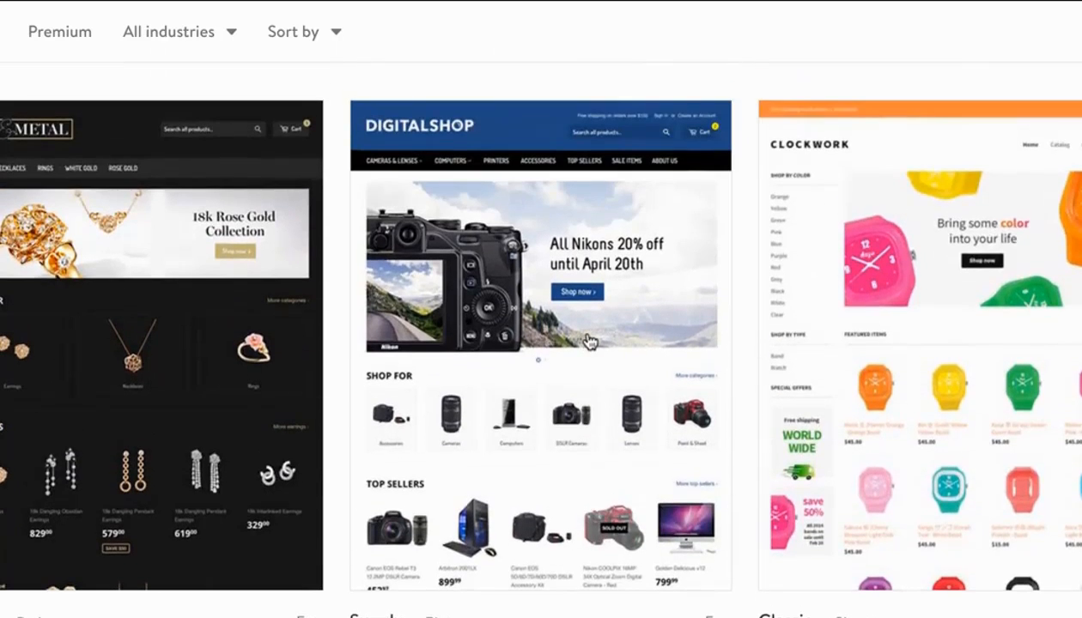
scroll(589, 341, up, 15)
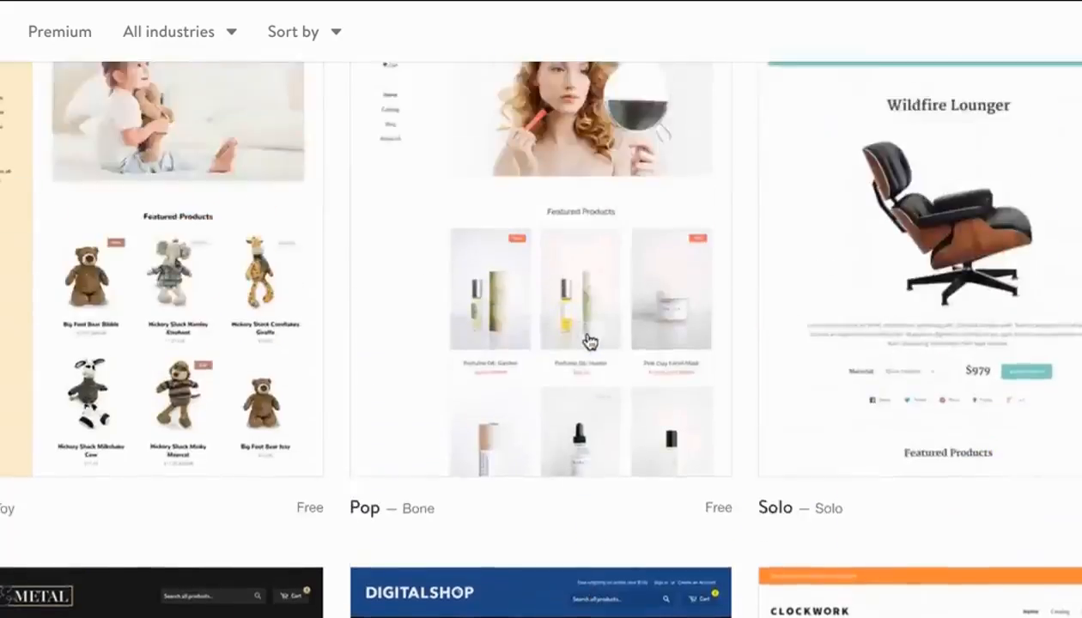
scroll(590, 341, down, 4)
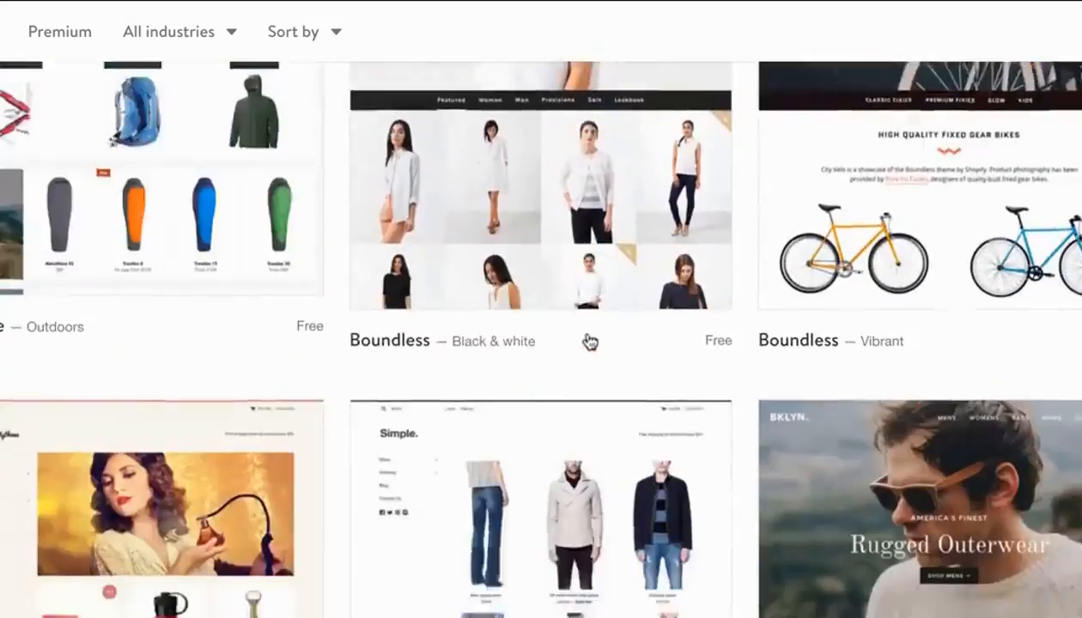
scroll(589, 340, up, 8)
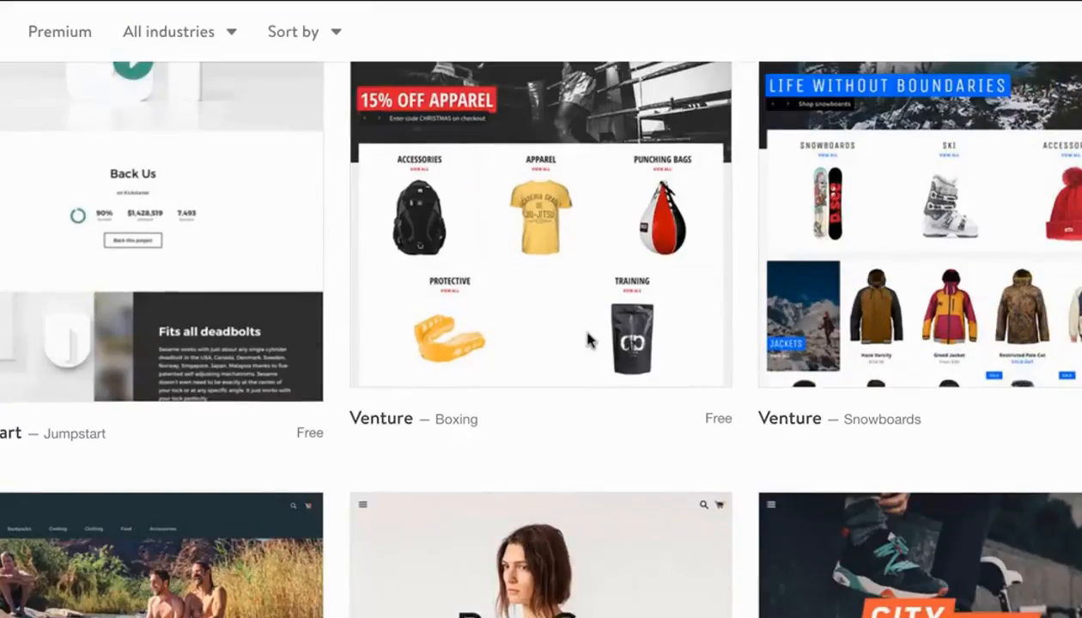
scroll(589, 341, down, 5)
scroll(589, 341, down, 6)
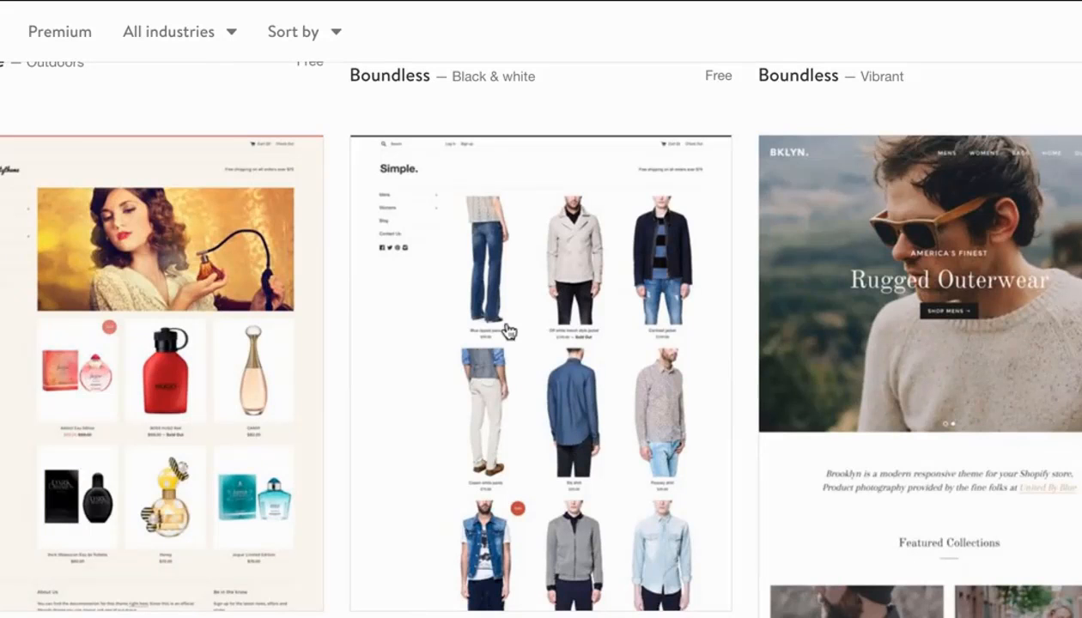
scroll(507, 330, up, 6)
scroll(507, 331, up, 10)
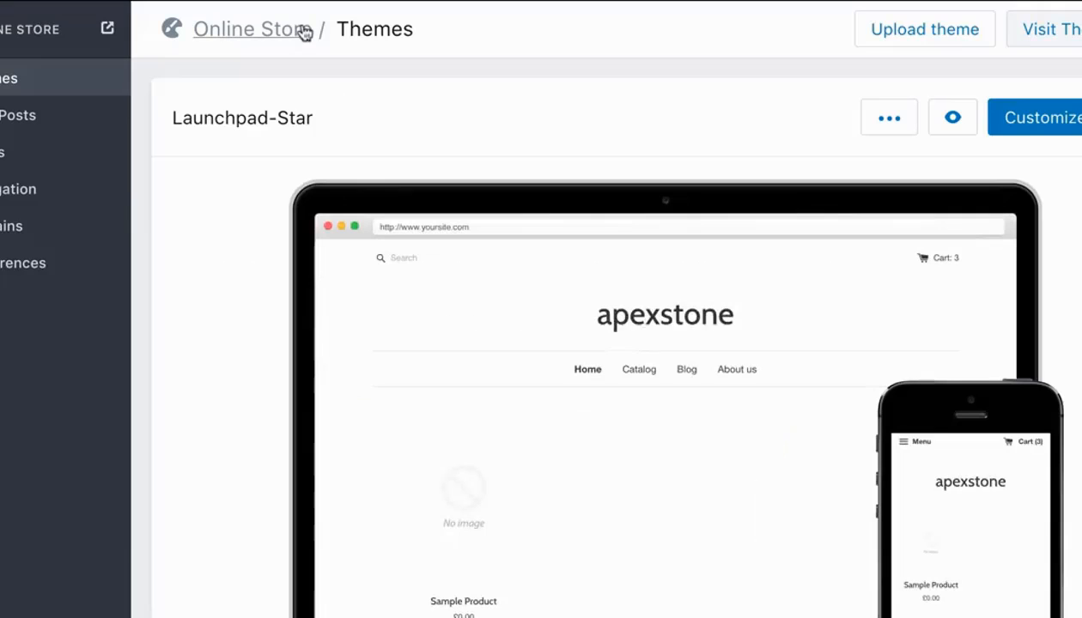
Open the Launchpad-Star theme for customization and go to its Header settings.
mouse_move(546, 316)
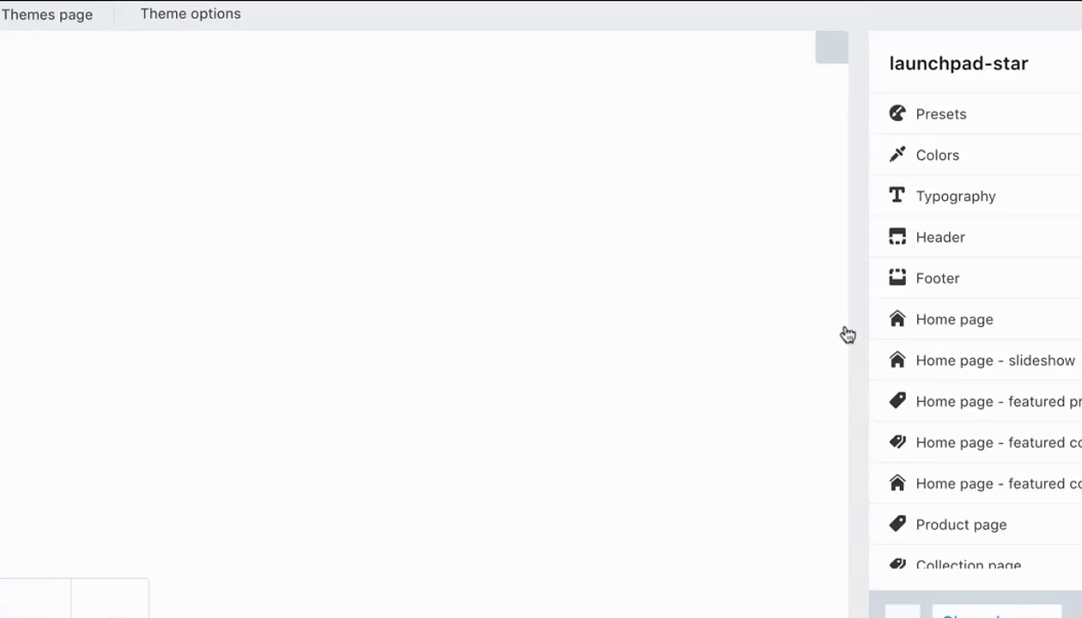
click(848, 335)
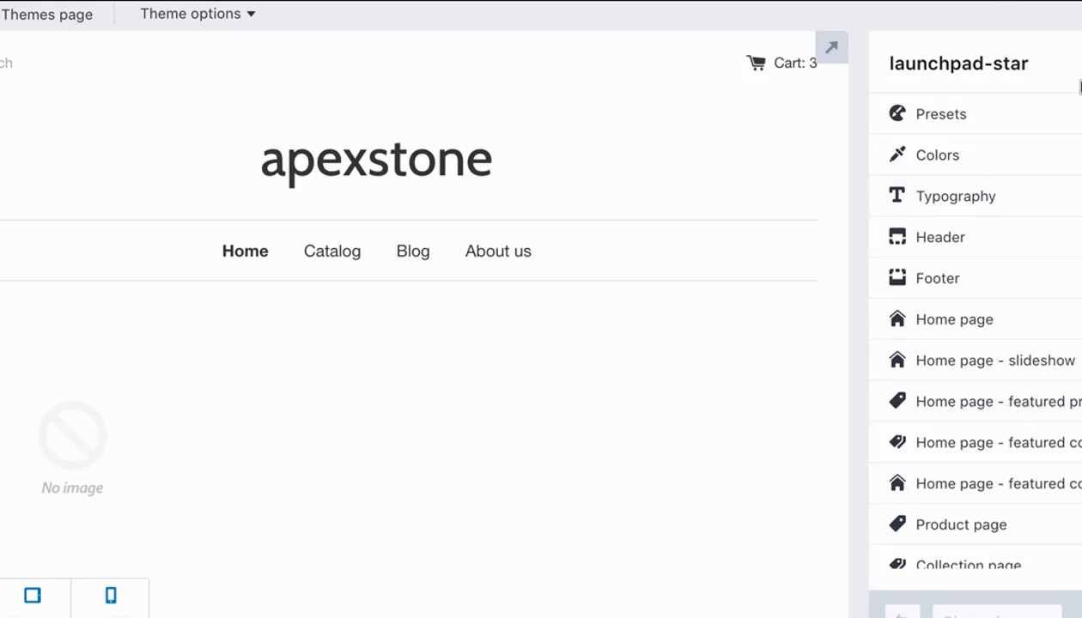
click(1022, 244)
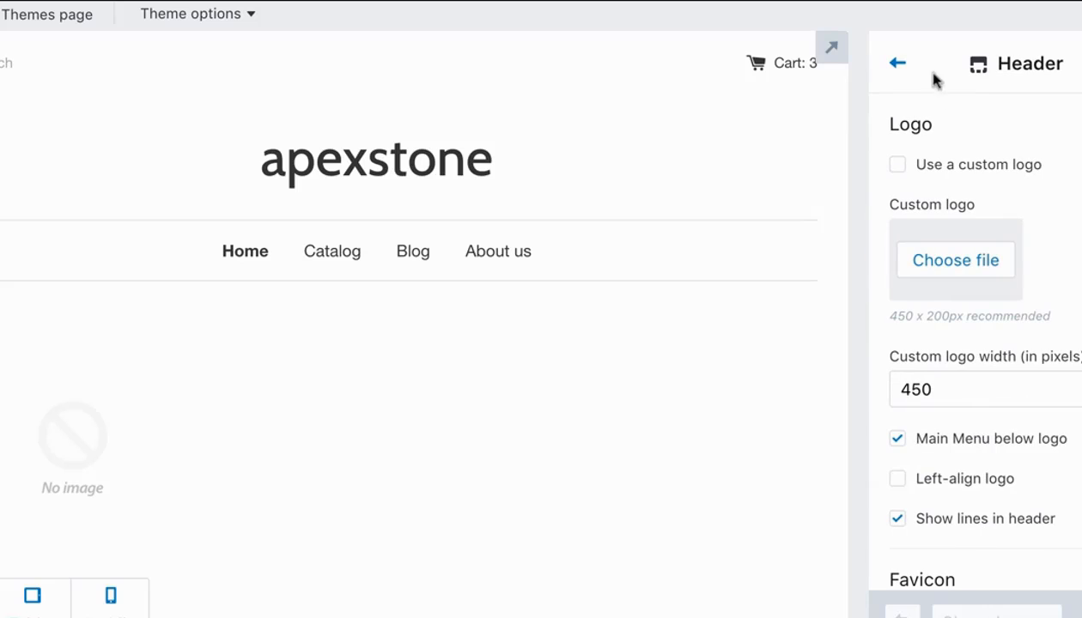
Upload Logo.png from the external drive's Apexstone folder as the header's custom logo and enable its use.
click(970, 272)
click(247, 241)
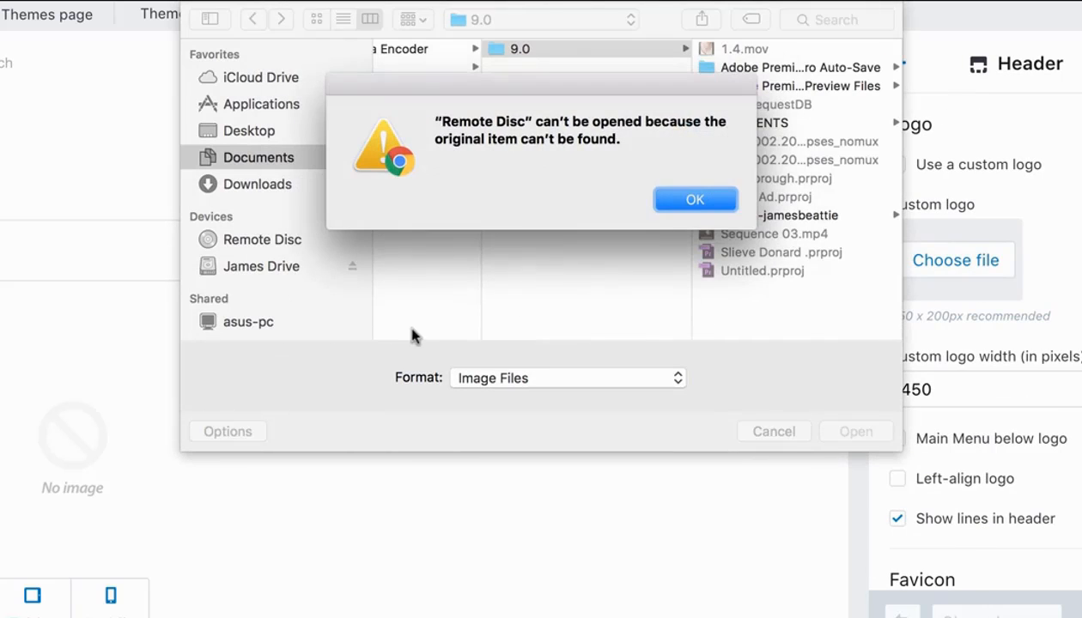
click(717, 193)
click(284, 267)
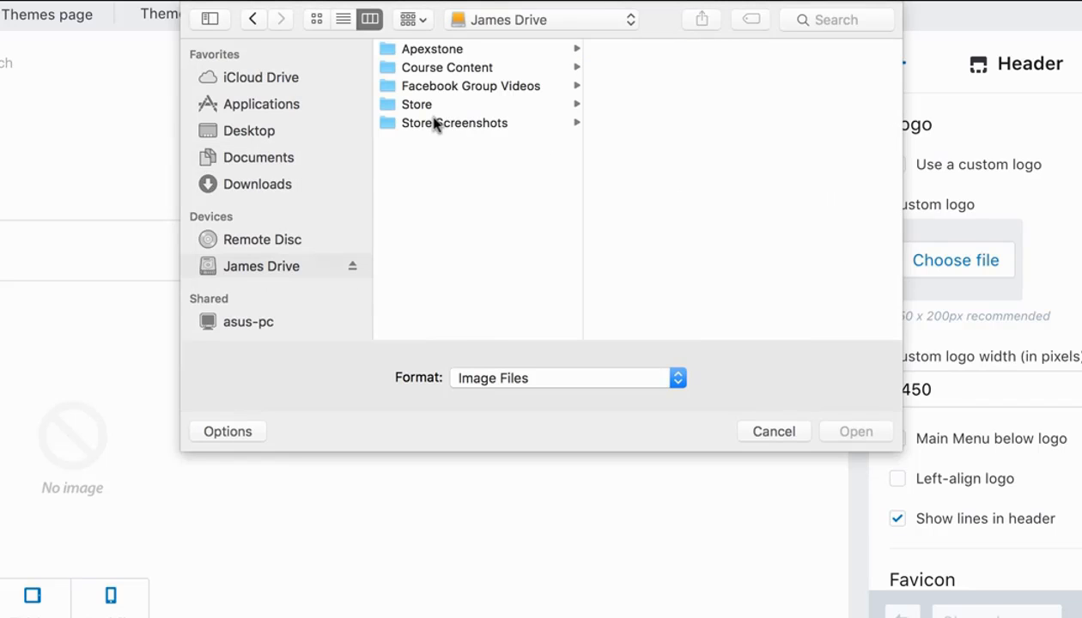
click(425, 49)
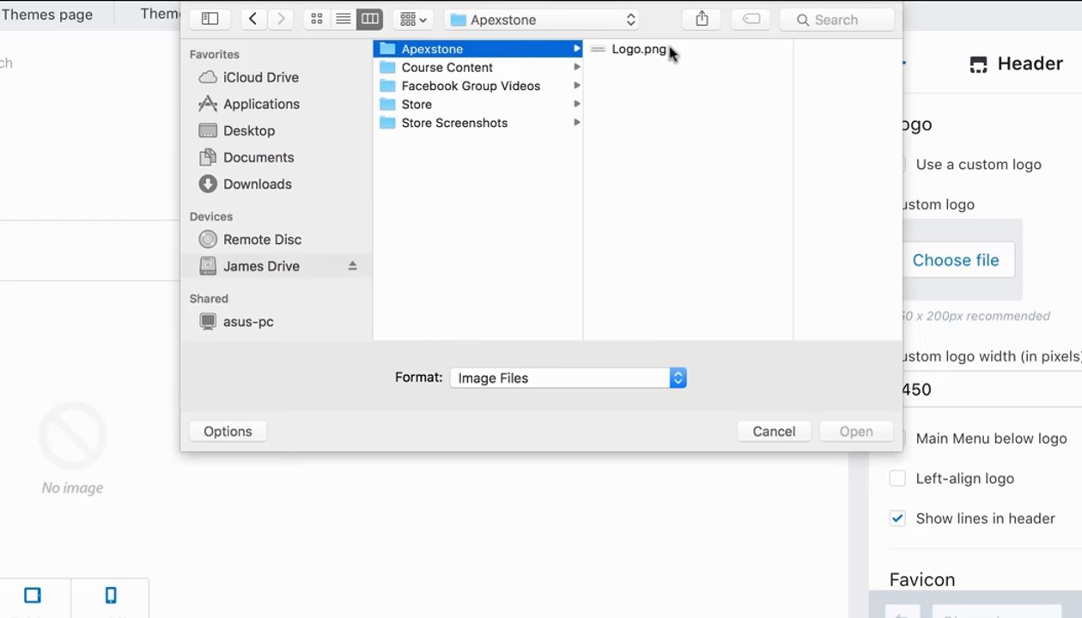
click(648, 50)
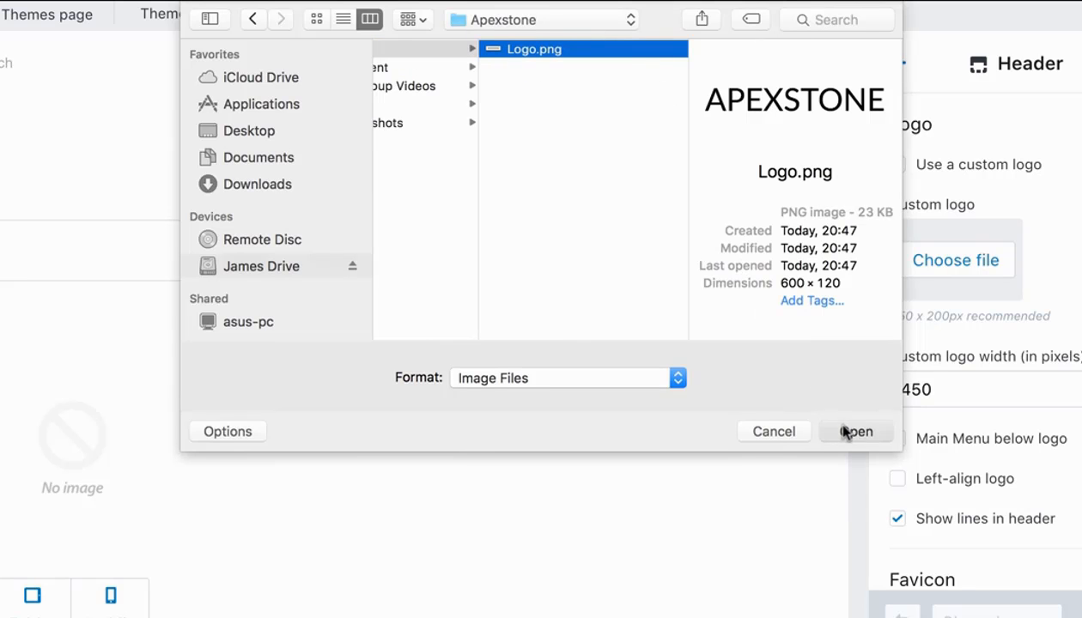
click(843, 432)
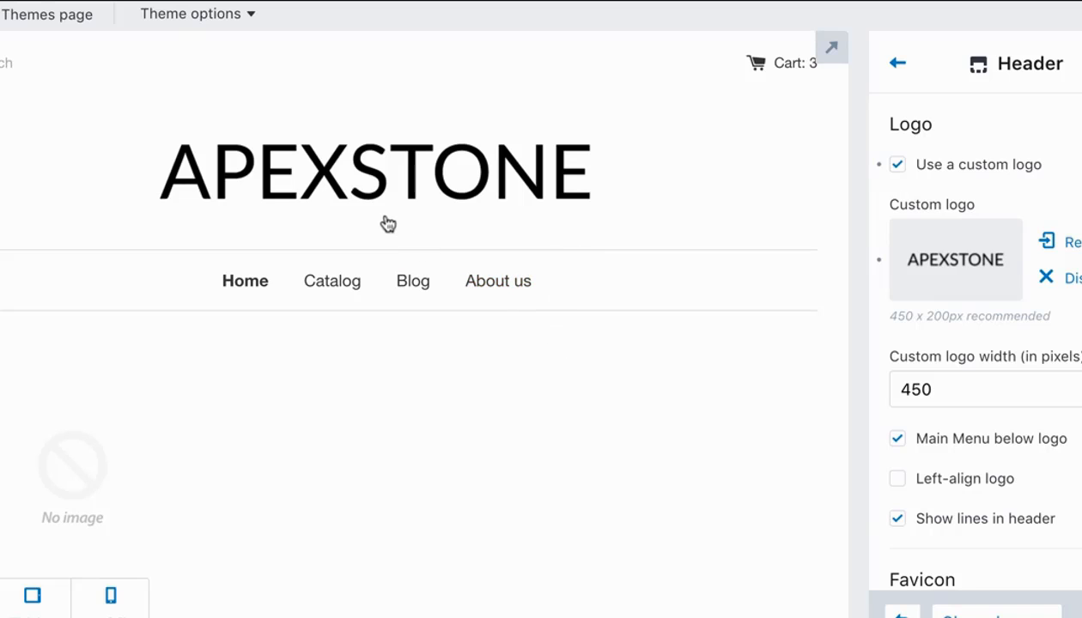
Check how the new logo looks on the home page in the desktop, mobile and tablet previews.
scroll(319, 218, down, 3)
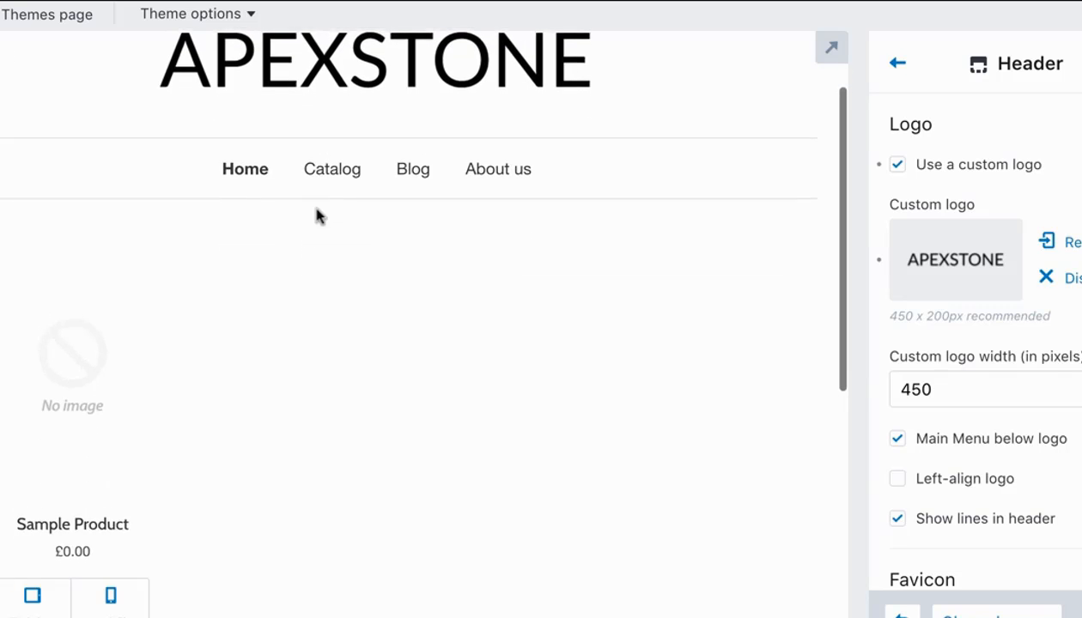
scroll(317, 215, up, 2)
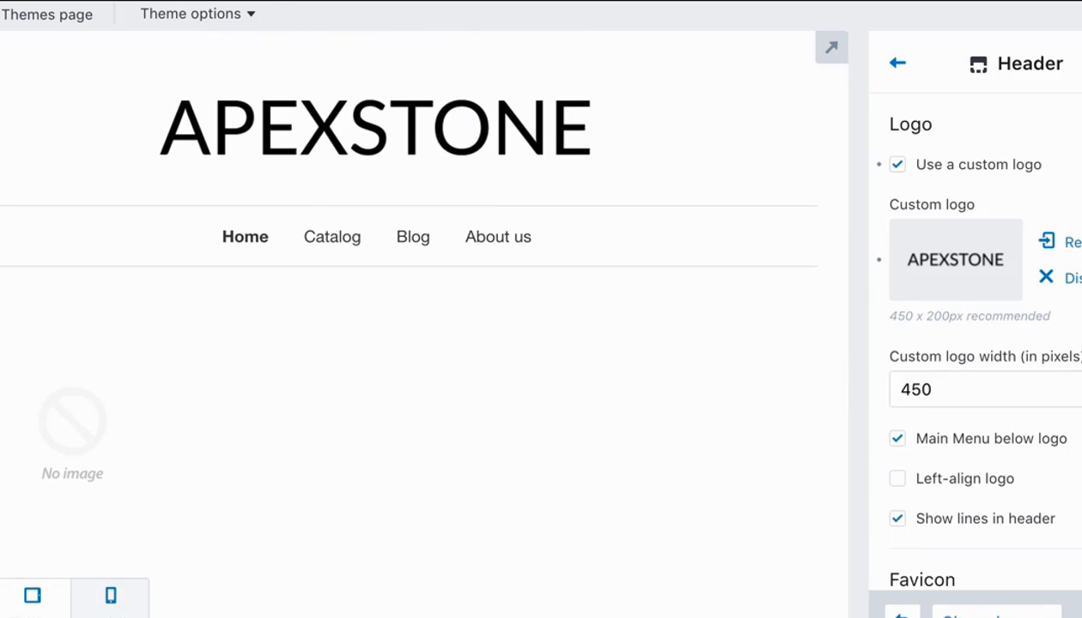
click(110, 595)
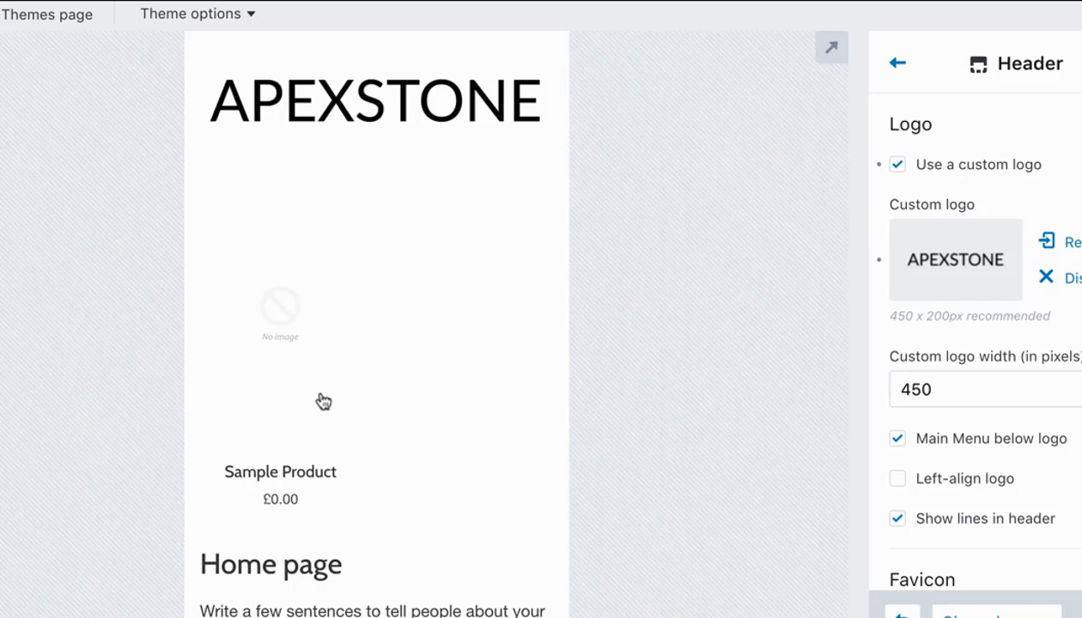
scroll(323, 401, down, 1)
scroll(323, 401, up, 1)
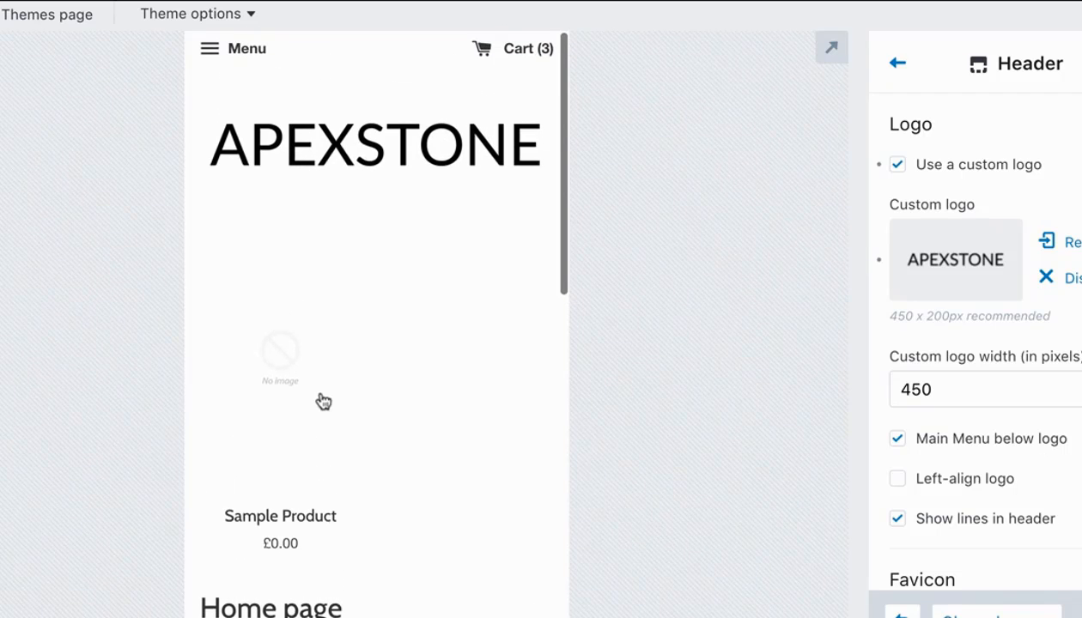
mouse_move(94, 600)
click(32, 594)
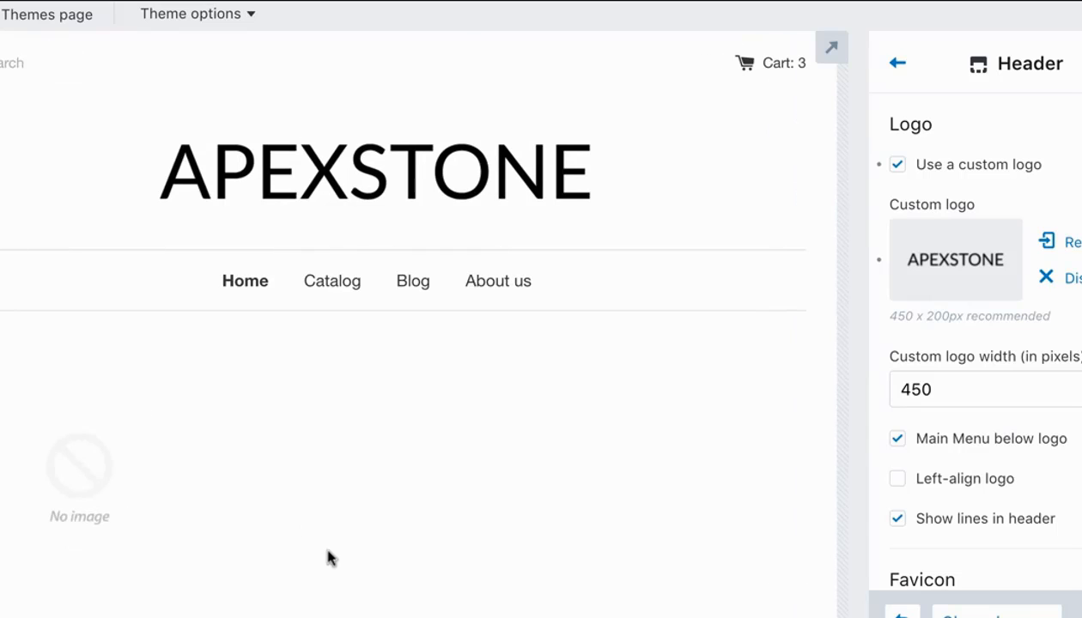
Enter the test text "Hisjdn" as the header's top bar message.
scroll(559, 353, down, 1)
scroll(971, 377, down, 5)
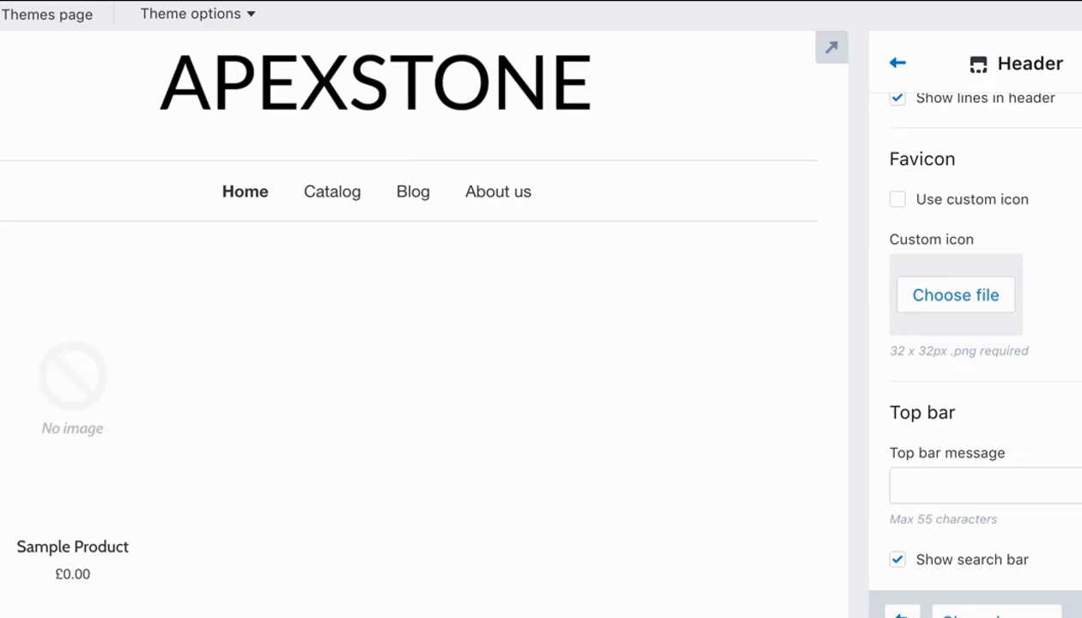
scroll(361, 222, up, 2)
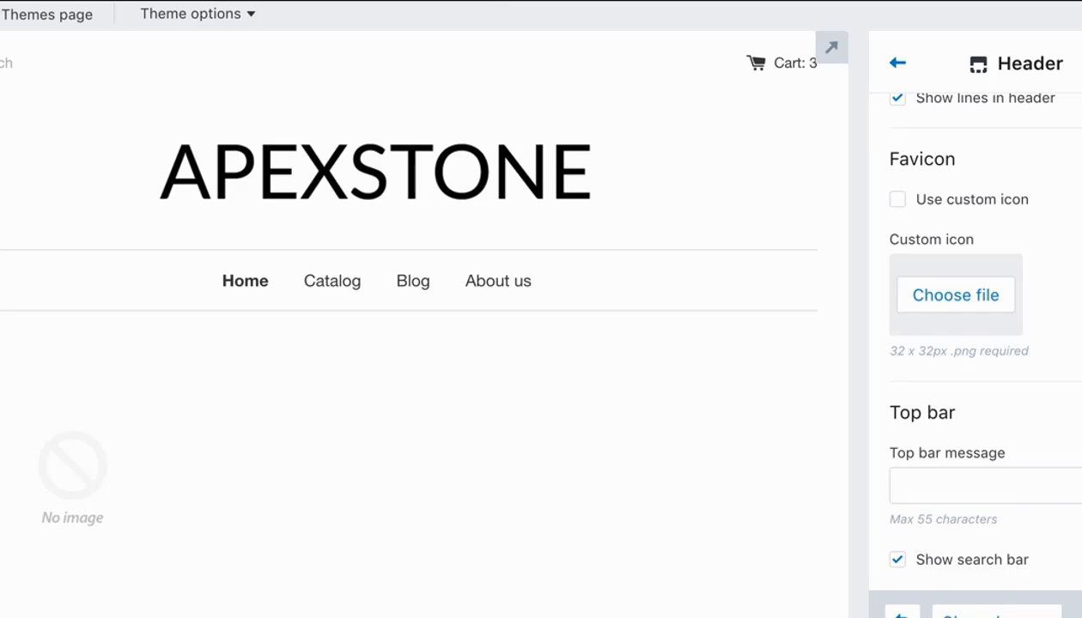
click(1003, 480)
text(Hisjdn)
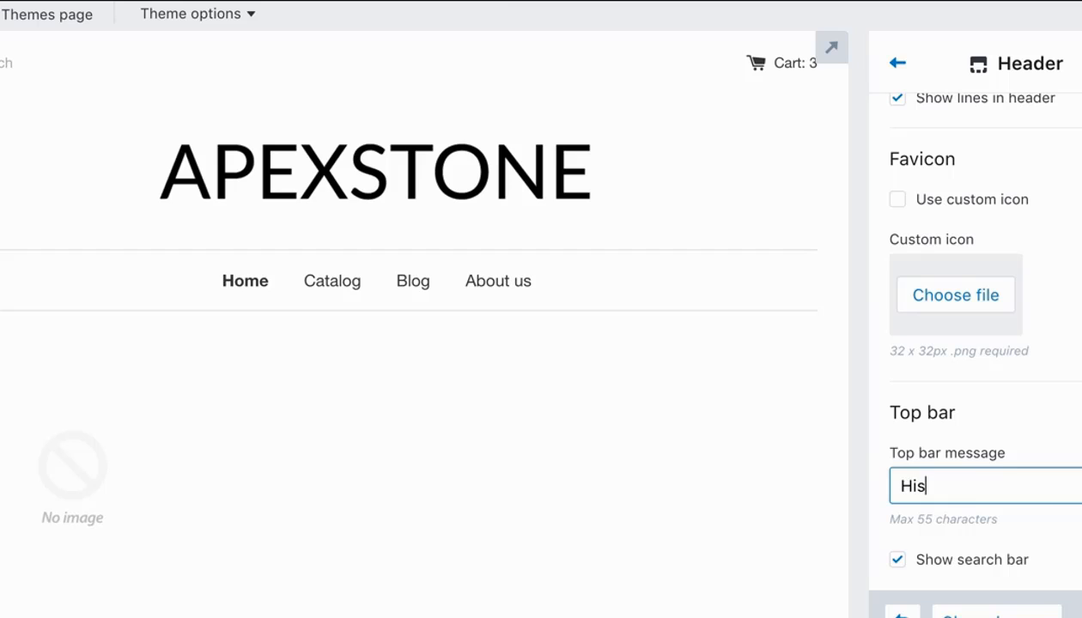
Replace the header's top bar message with "Luxury mens jewellery", save it and check the message in the preview.
key(BackSpace)
key(BackSpace)
key(BackSpace)
key(BackSpace)
key(BackSpace)
text(Luxury mens jewe)
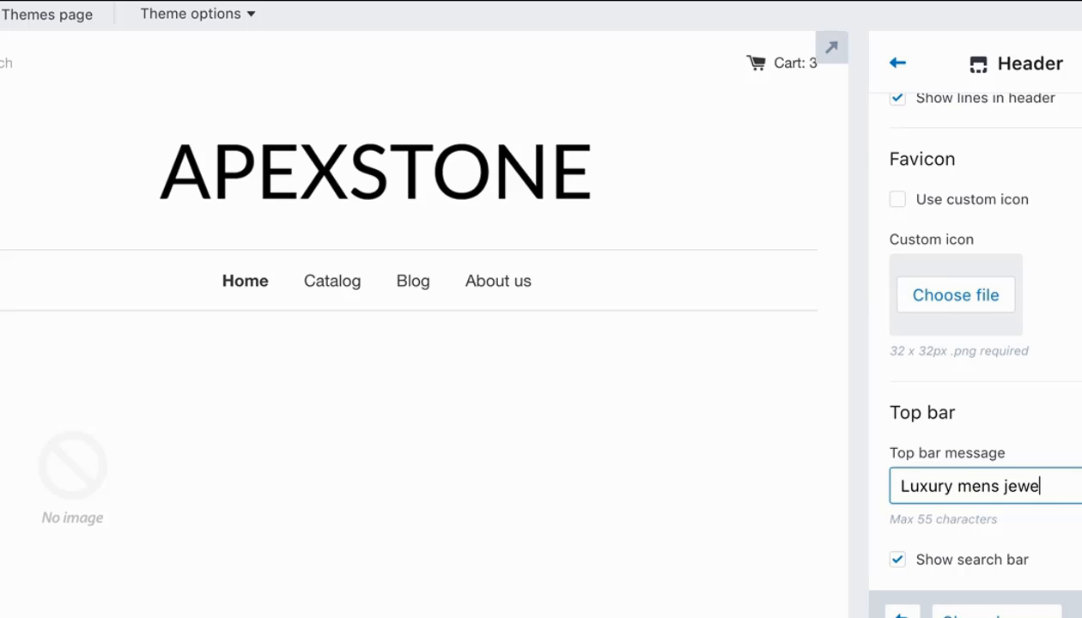
text(llery)
click(1080, 538)
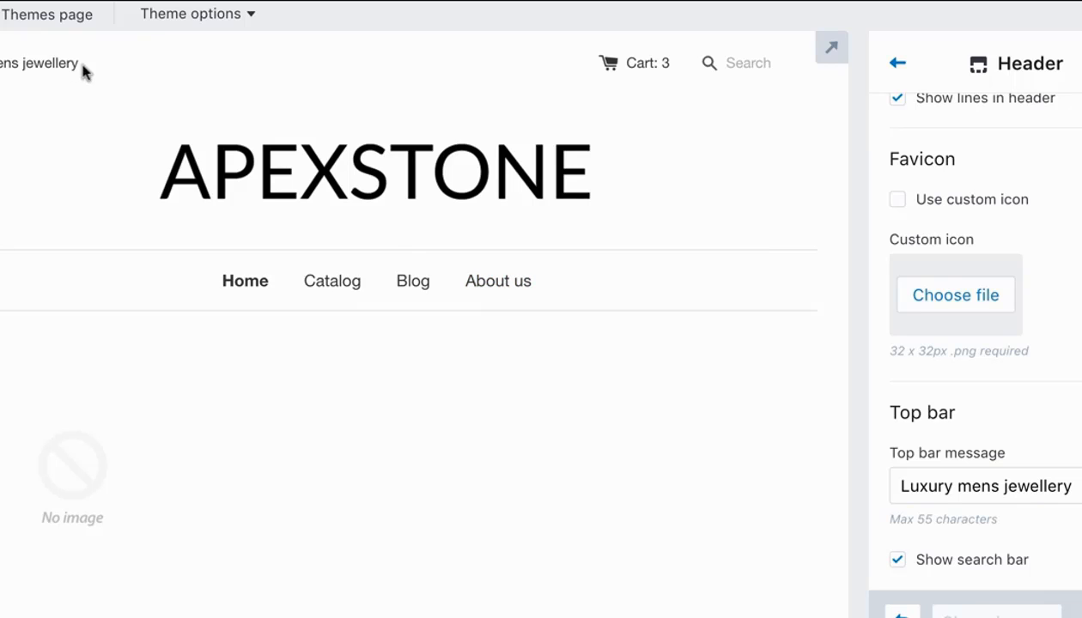
drag(83, 72, 2, 65)
click(26, 92)
Clear the header's top bar message and save the change.
drag(1065, 486, 811, 488)
key(BackSpace)
click(1035, 587)
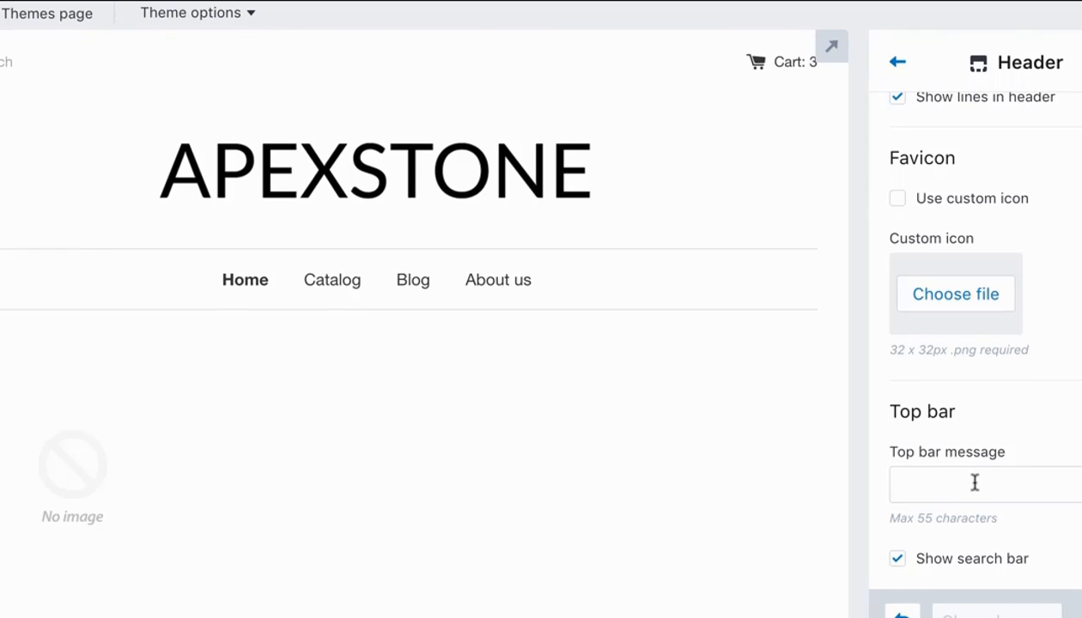
Turn off the search bar in the header's top bar settings.
click(908, 564)
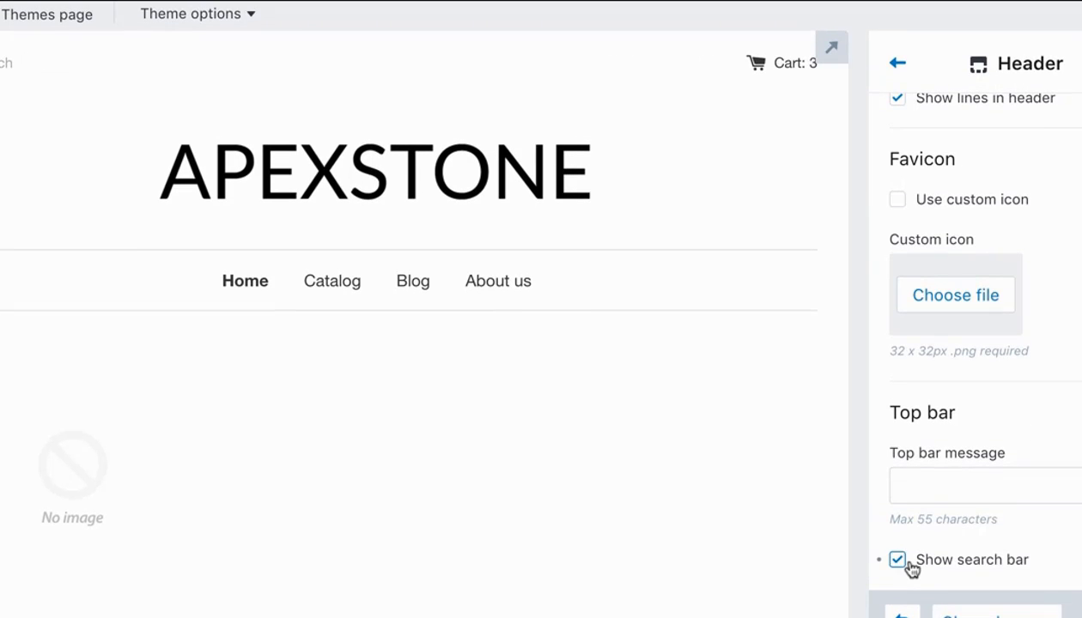
scroll(1027, 461, up, 2)
scroll(1026, 457, down, 2)
Go to the theme's Home page settings and look over the current sections in the store preview.
click(899, 67)
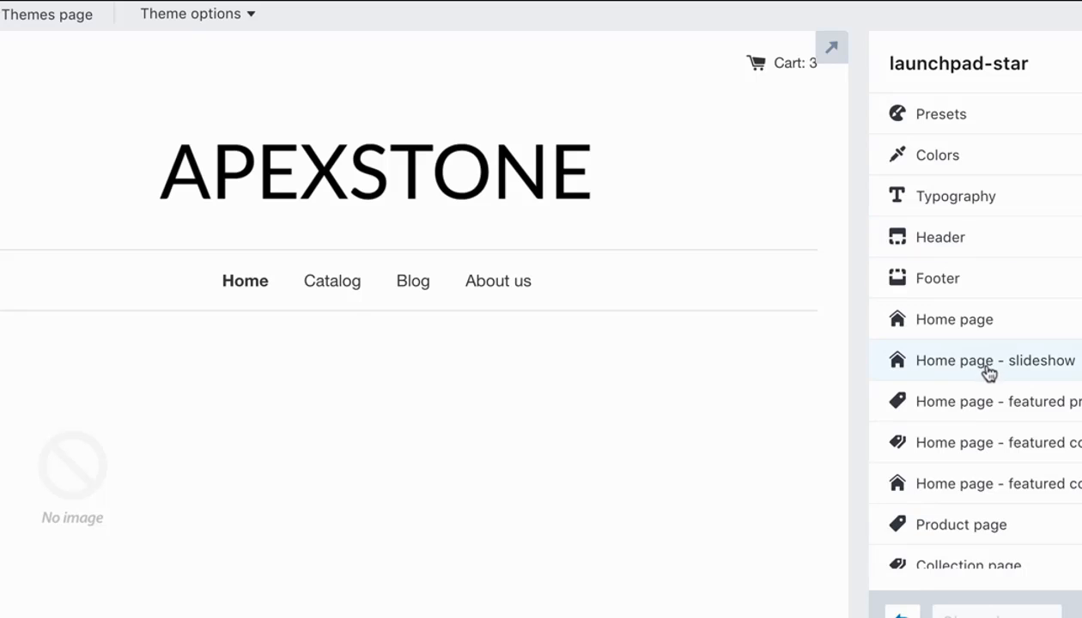
scroll(987, 372, down, 1)
click(993, 264)
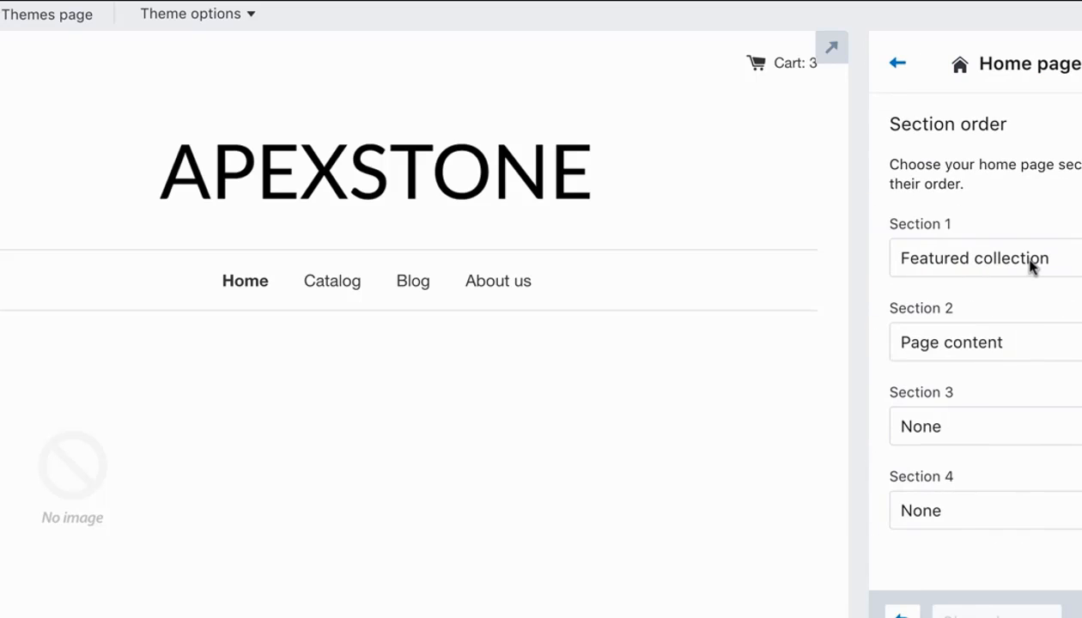
scroll(573, 404, down, 4)
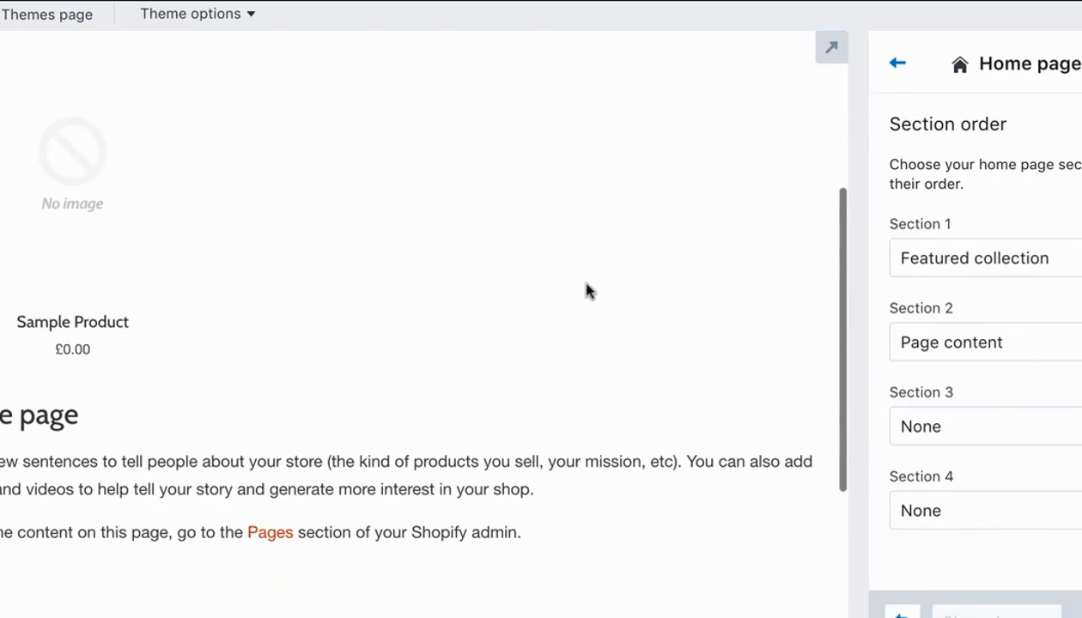
scroll(587, 237, up, 1)
Set Section 2 of the home page to None to remove the page content, and check the preview.
click(912, 256)
click(917, 252)
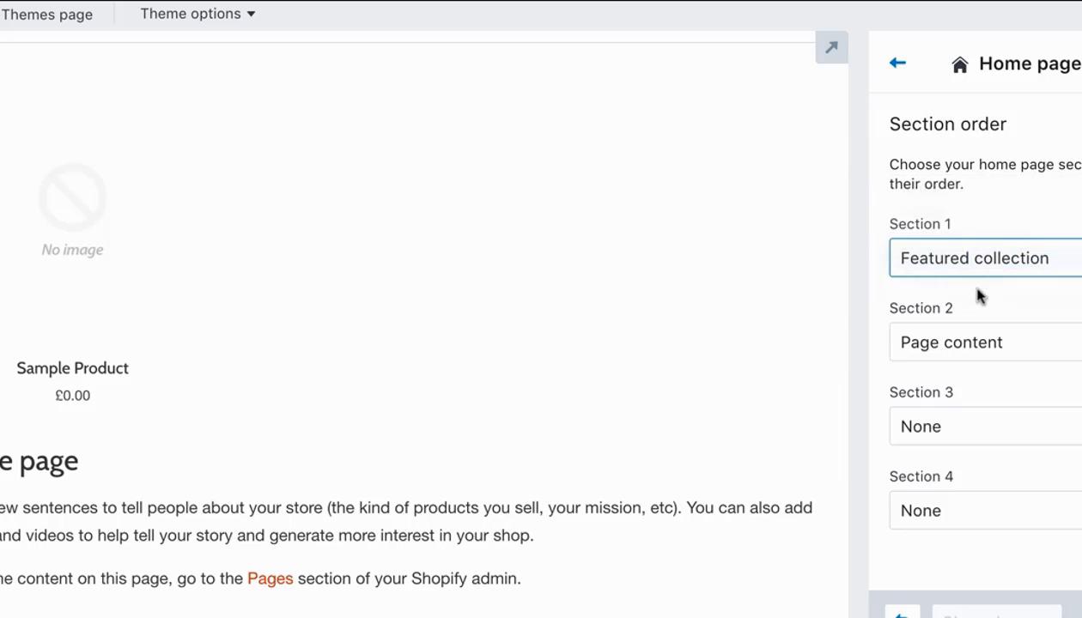
scroll(608, 365, down, 3)
click(983, 345)
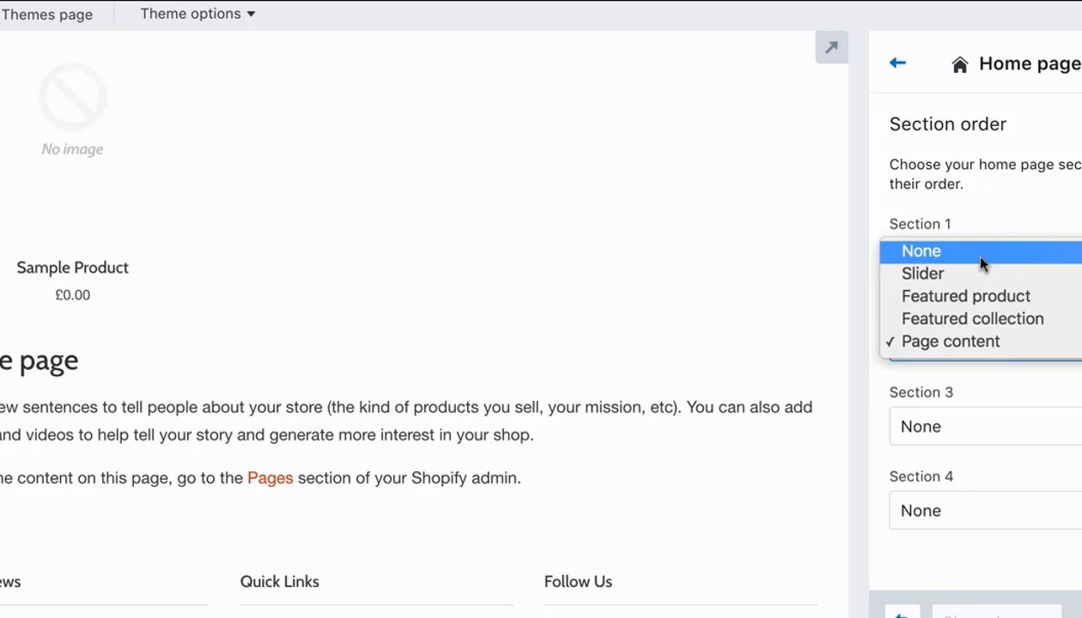
click(980, 257)
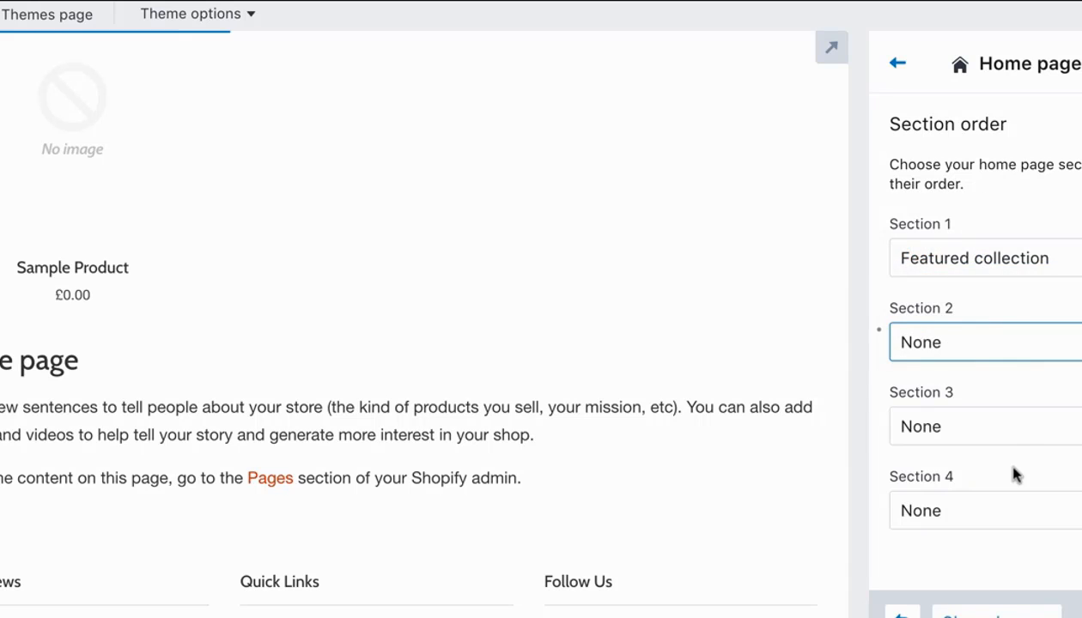
scroll(531, 347, up, 1)
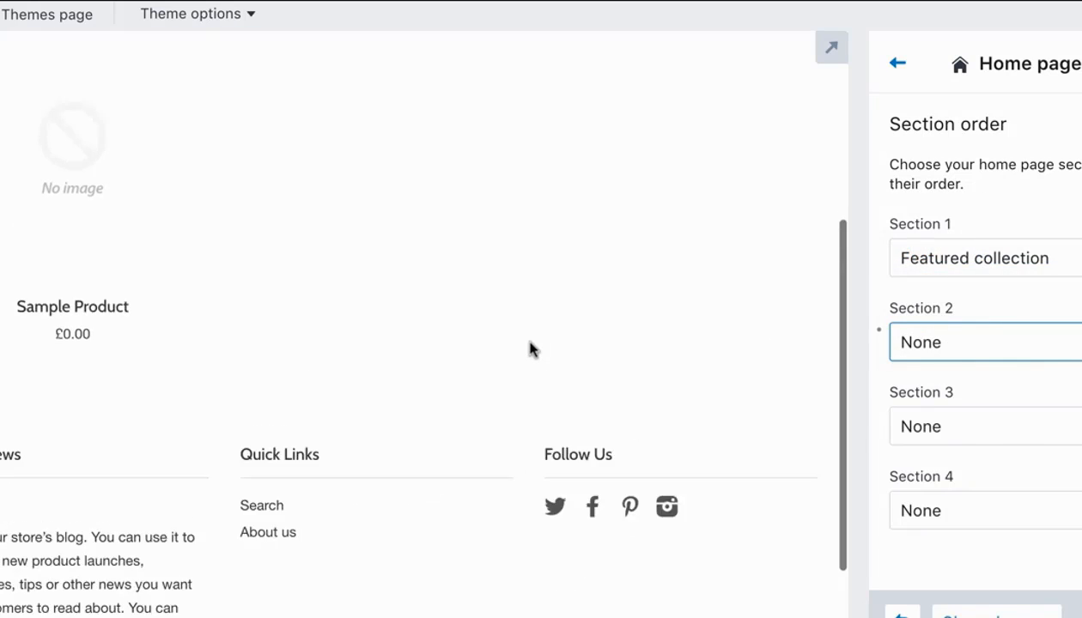
Set home page Section 2 to Featured collection and Section 1 to Slider.
click(998, 442)
click(985, 333)
click(986, 343)
click(988, 344)
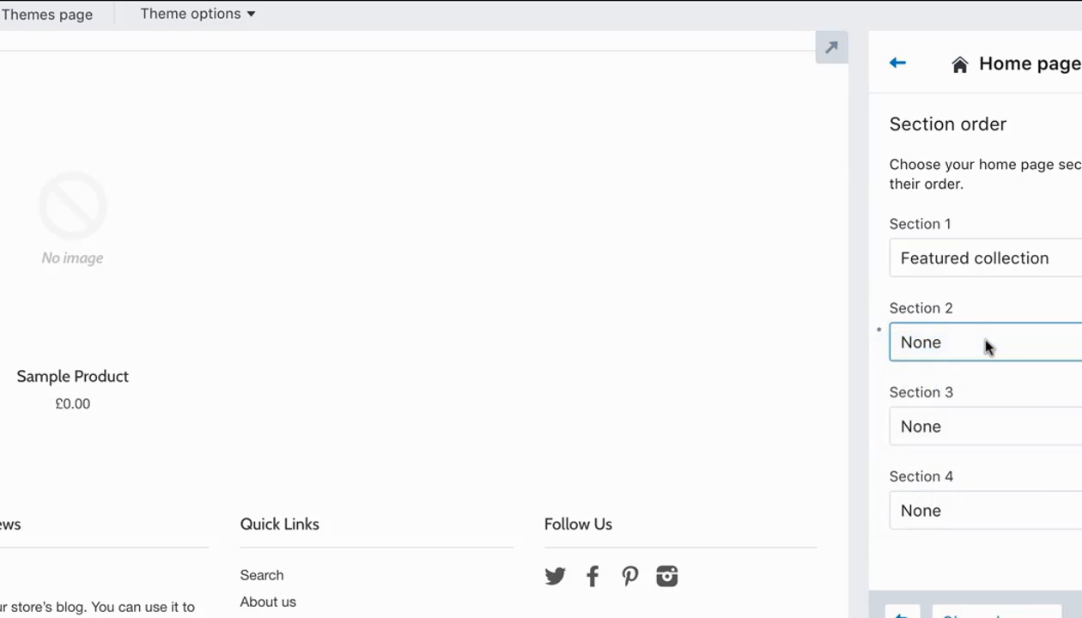
click(985, 345)
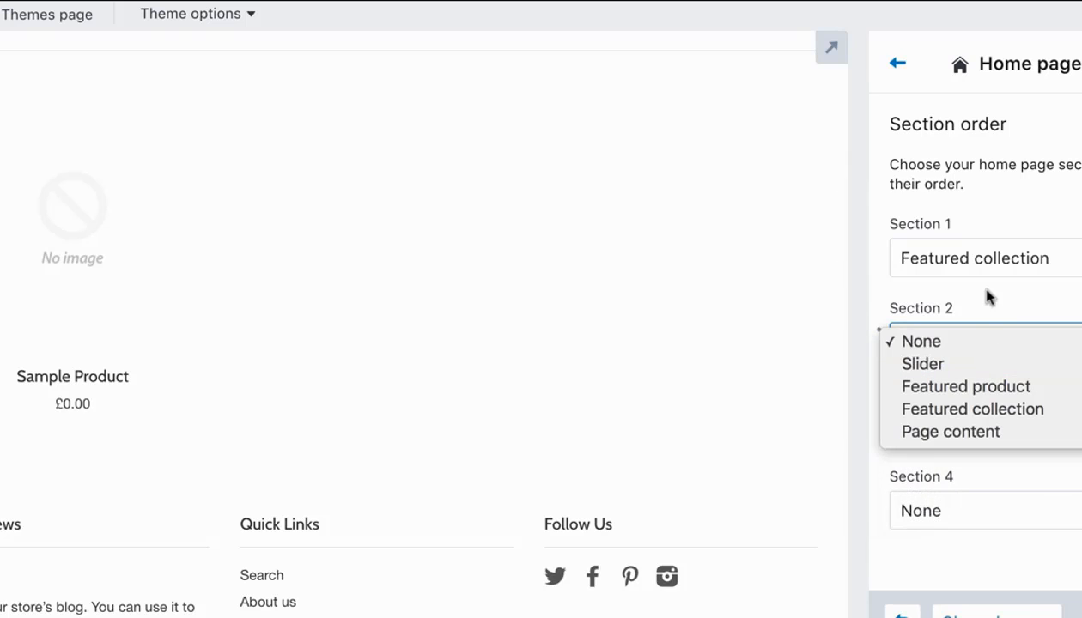
click(1000, 263)
click(1000, 345)
click(979, 407)
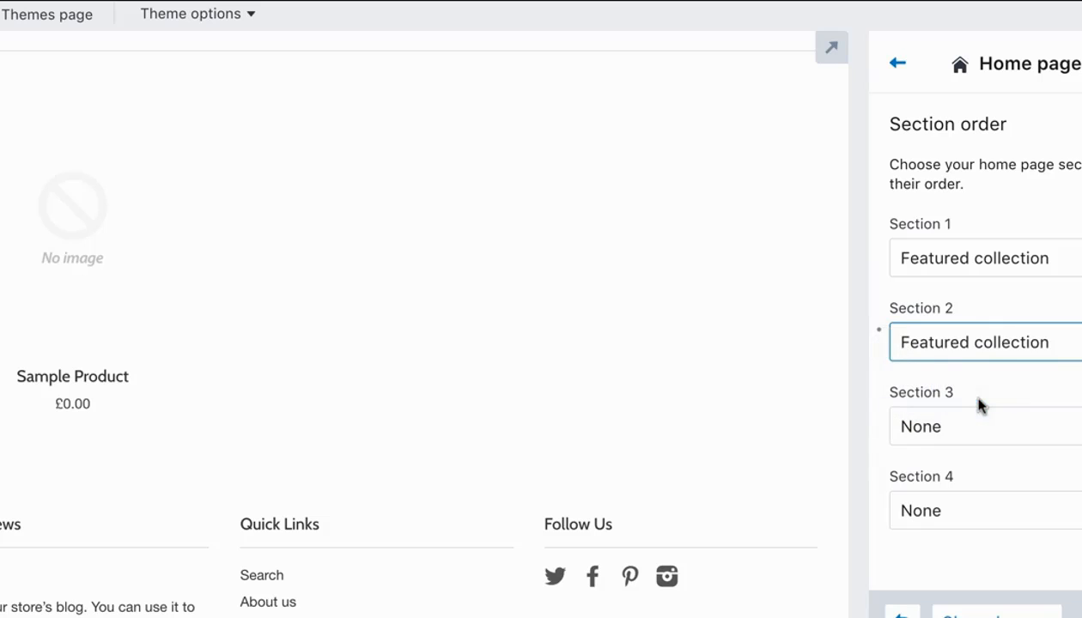
click(1047, 262)
click(959, 217)
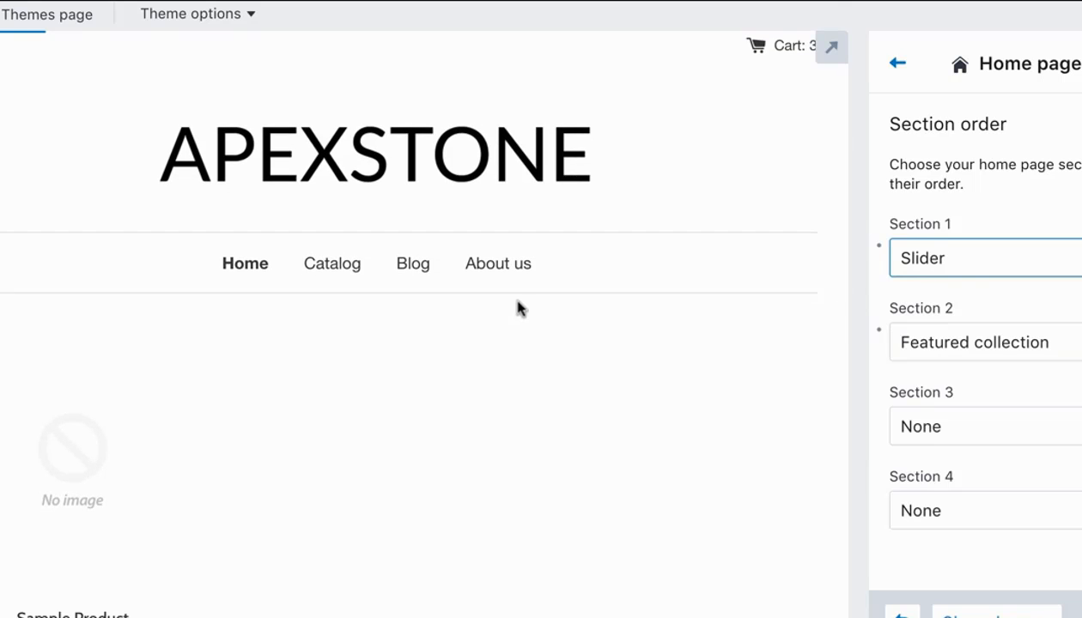
Preview the home page slider, advance it to the second slide and view the featured collection below.
scroll(528, 325, down, 3)
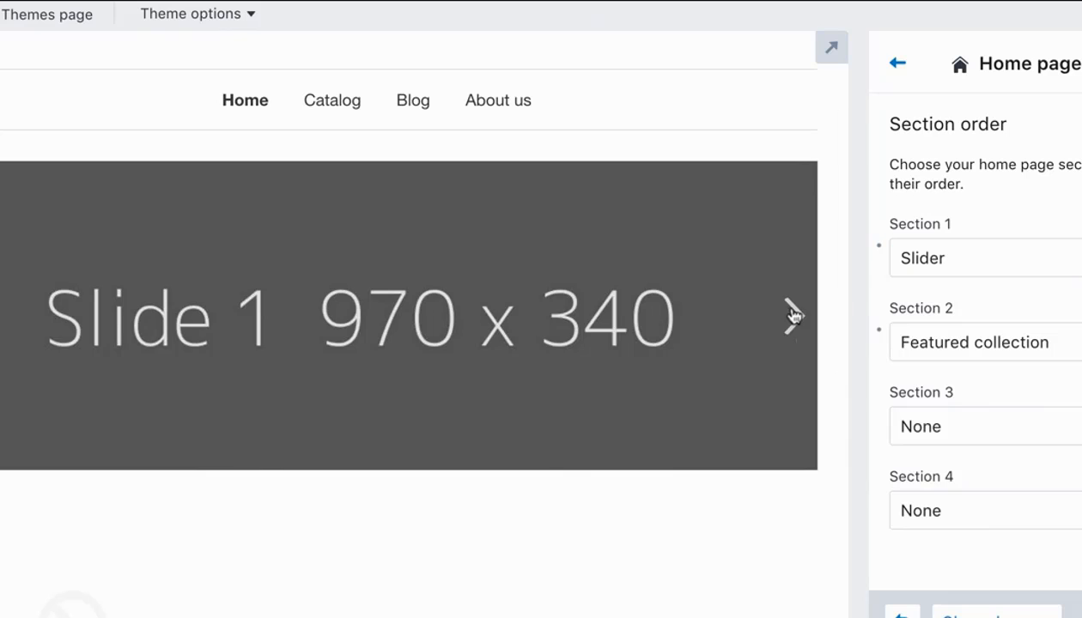
click(791, 316)
scroll(783, 333, up, 3)
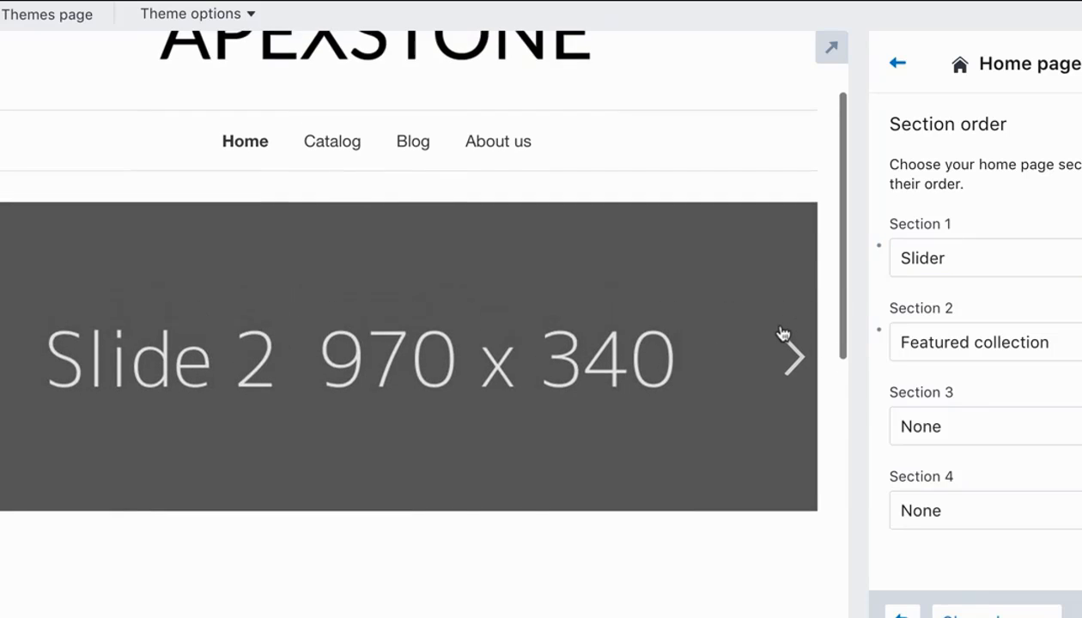
scroll(783, 333, down, 3)
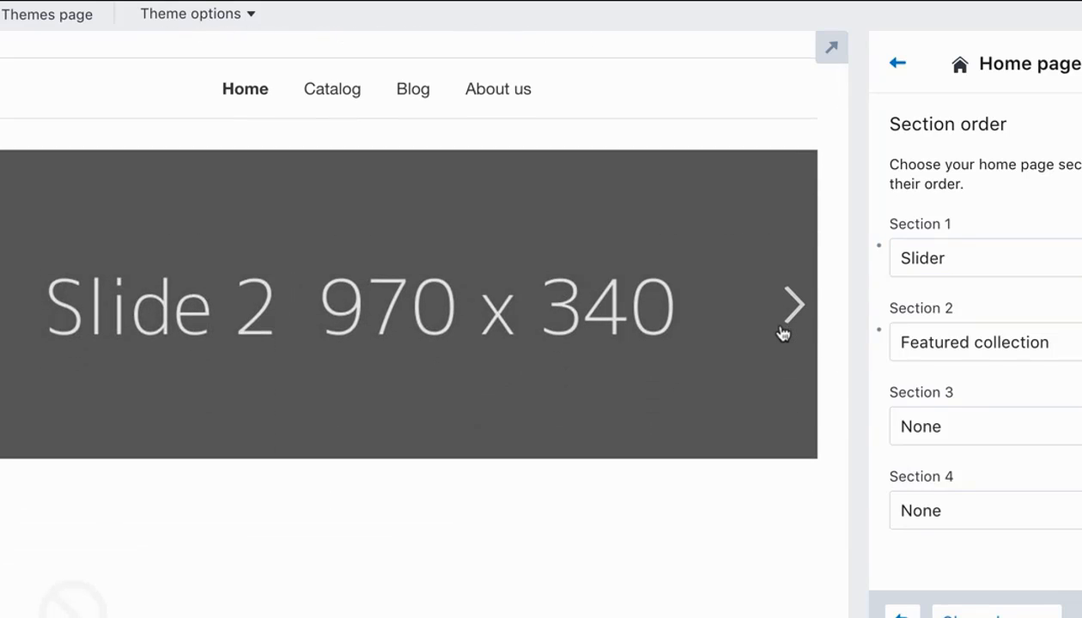
scroll(783, 333, down, 2)
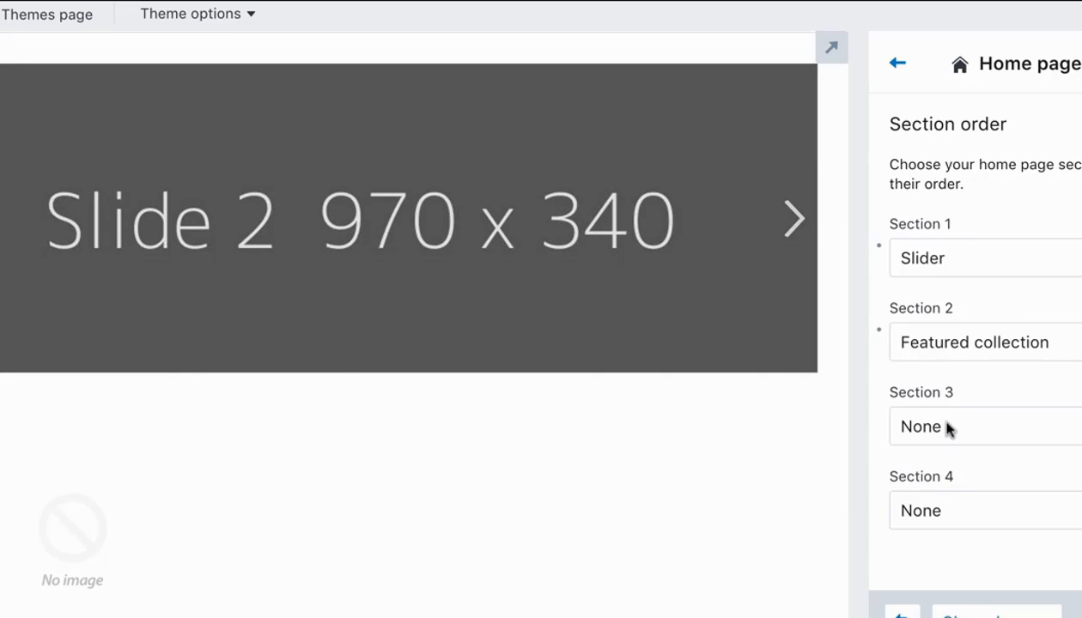
scroll(622, 427, down, 2)
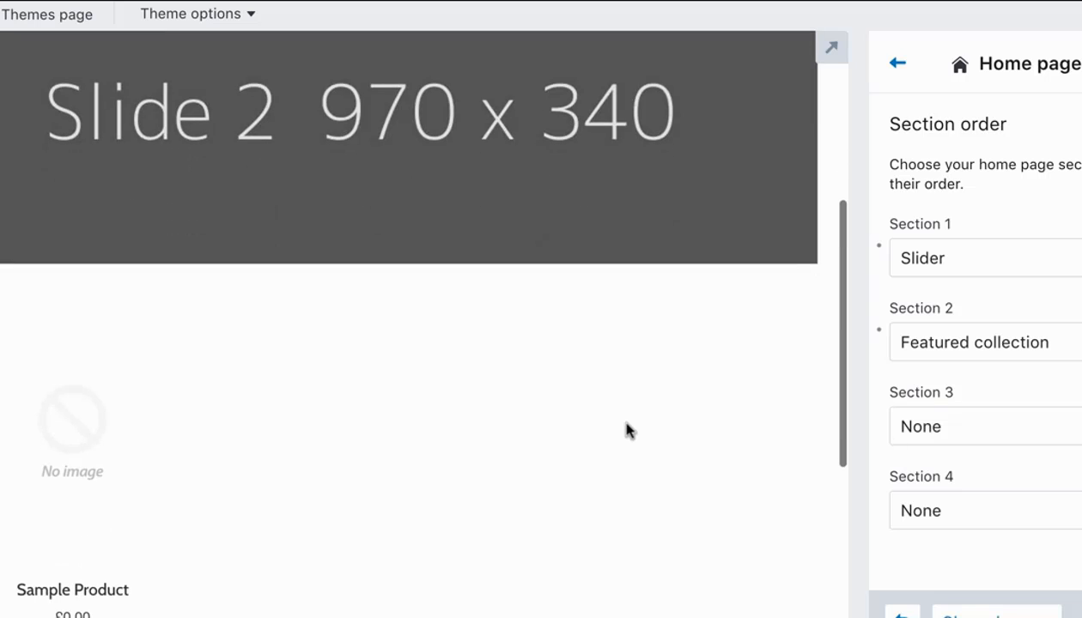
scroll(626, 430, down, 2)
Set both Section 3 and Section 4 of the home page to Featured collection.
click(911, 436)
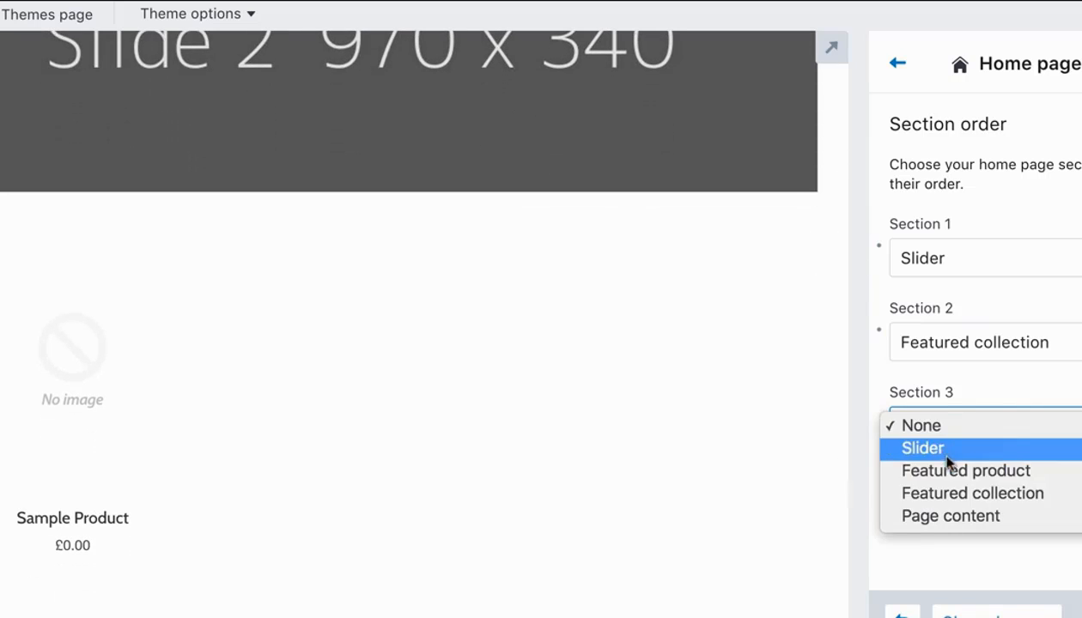
click(969, 493)
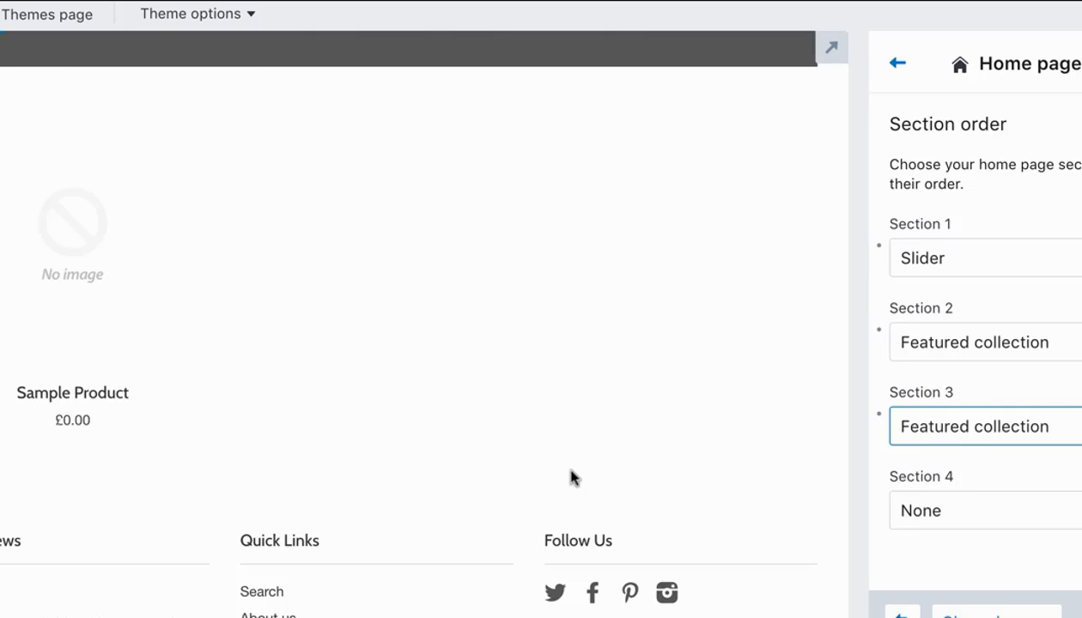
scroll(626, 382, down, 2)
click(913, 502)
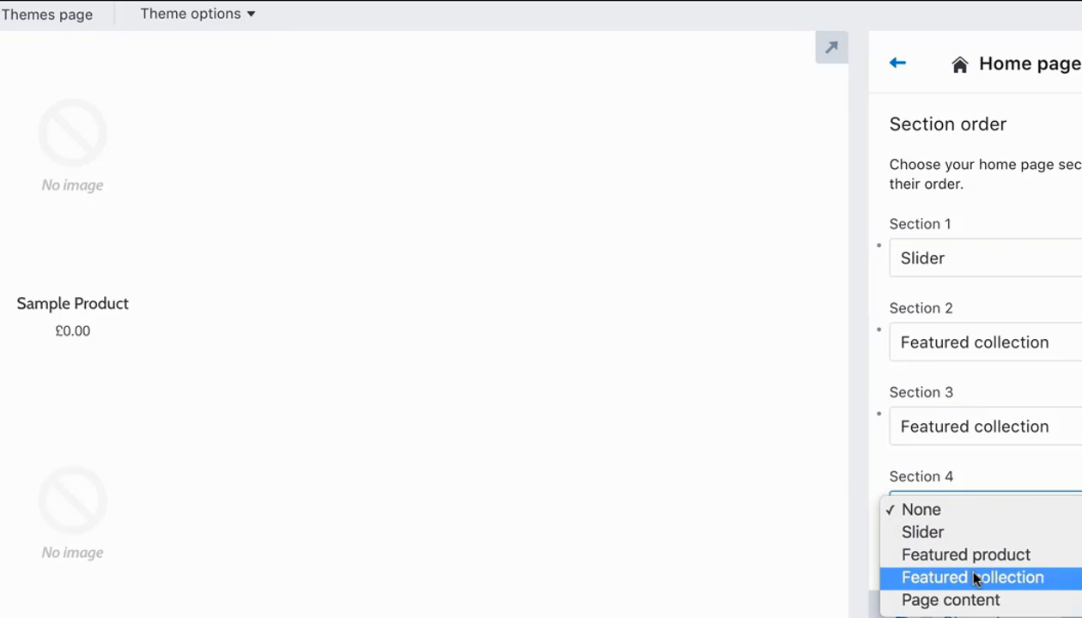
click(975, 508)
scroll(362, 302, down, 2)
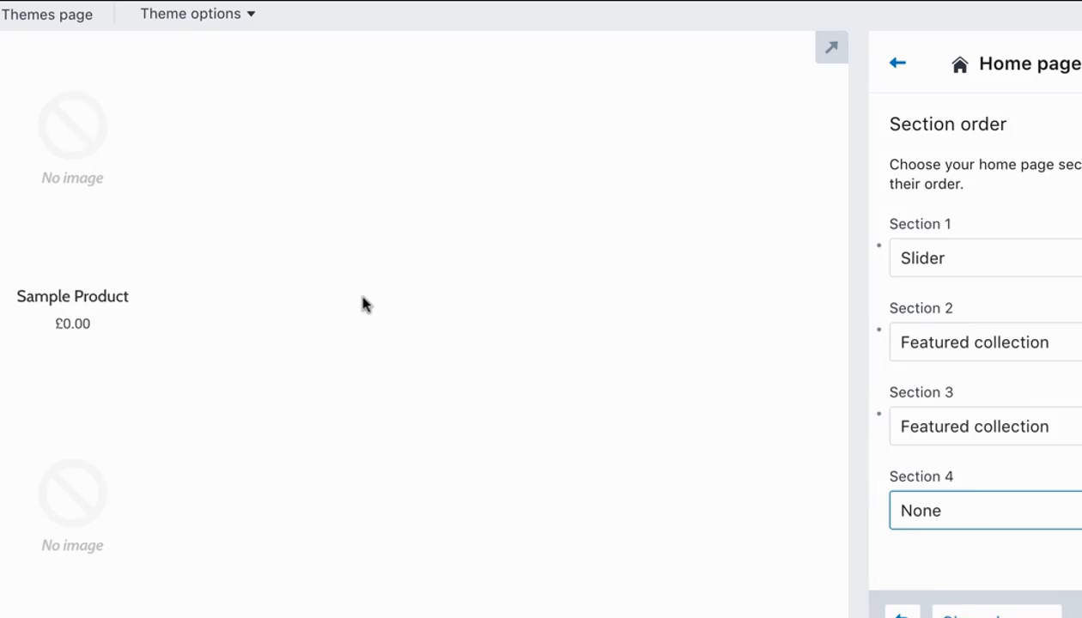
click(919, 515)
click(924, 579)
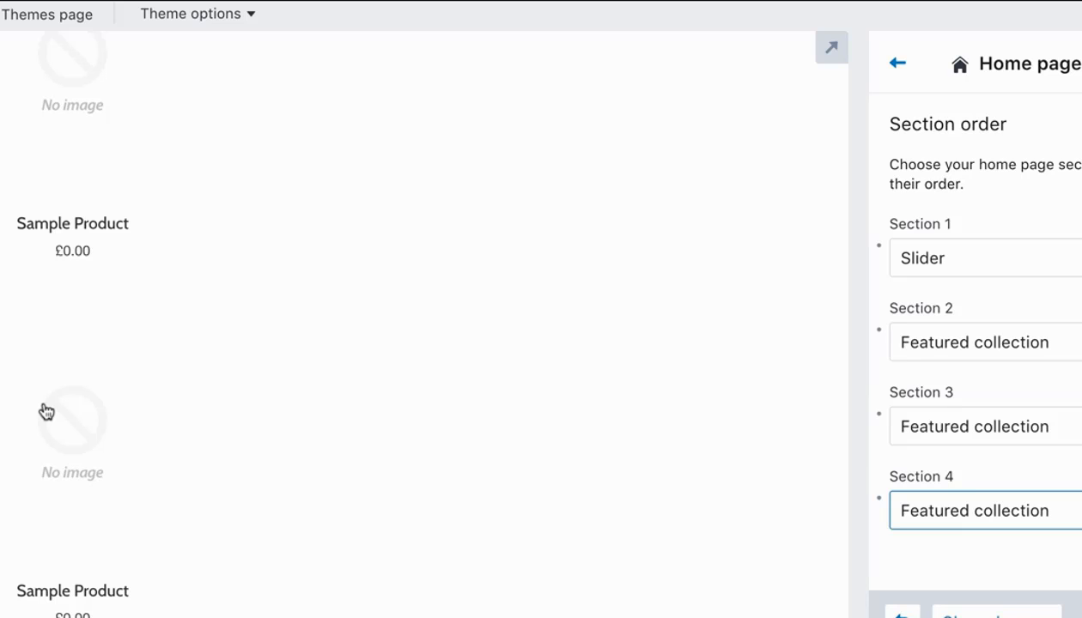
Look over the whole home page preview, from the slider through the featured collections to the footer.
scroll(46, 412, up, 10)
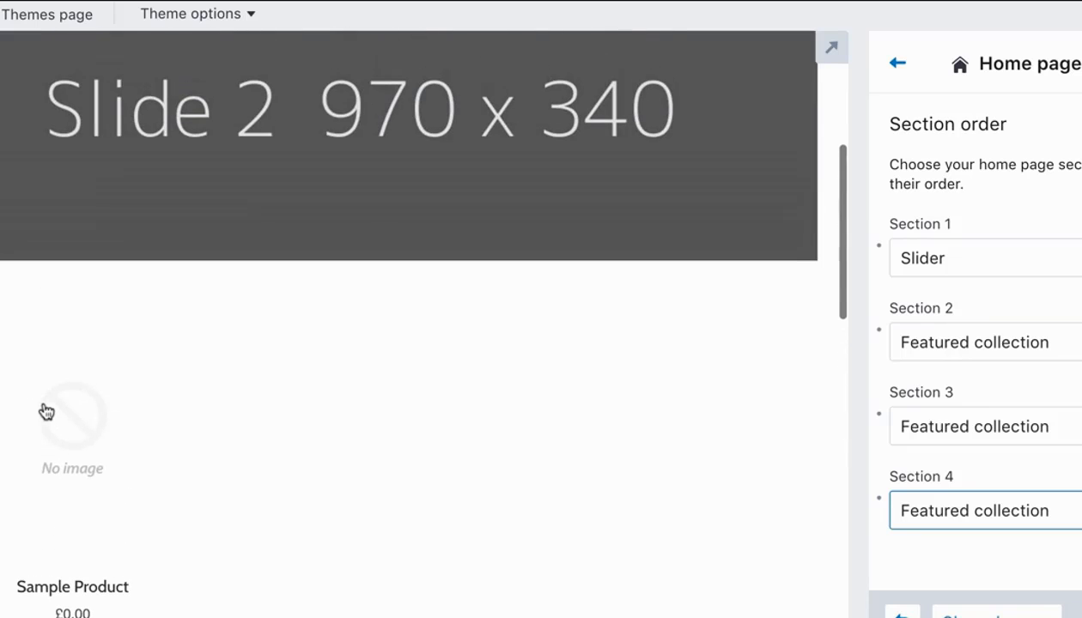
scroll(47, 412, up, 4)
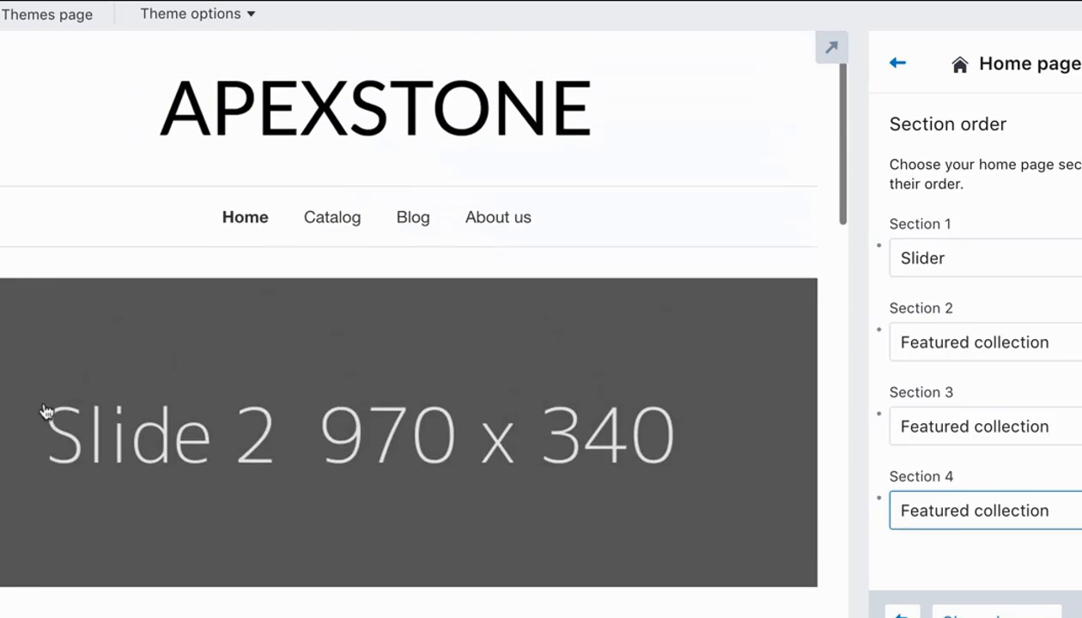
scroll(768, 571, down, 5)
scroll(642, 283, down, 10)
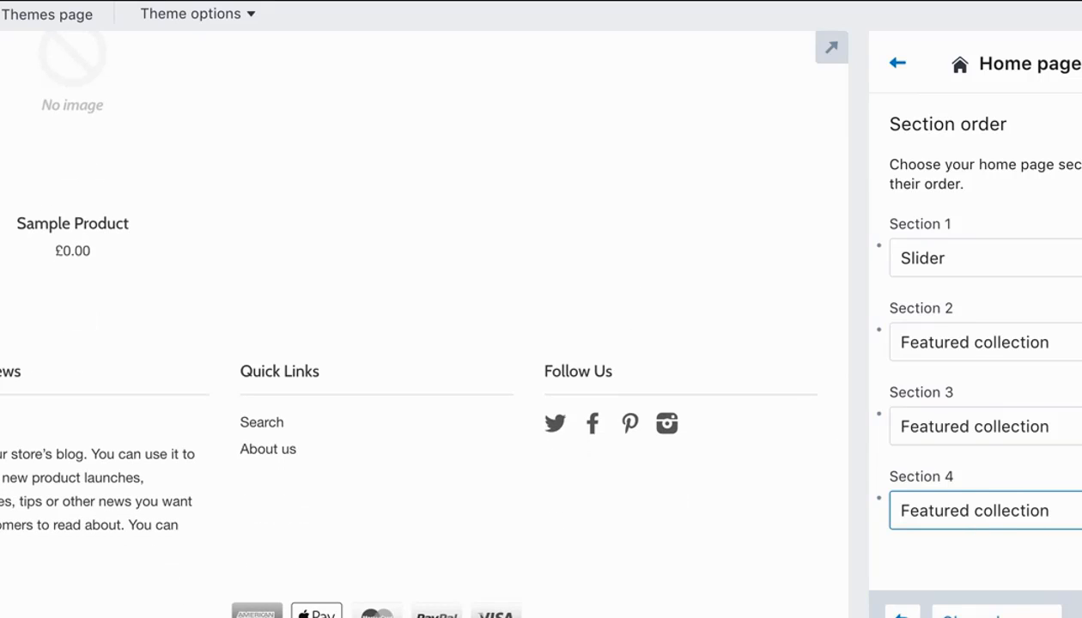
scroll(796, 493, up, 4)
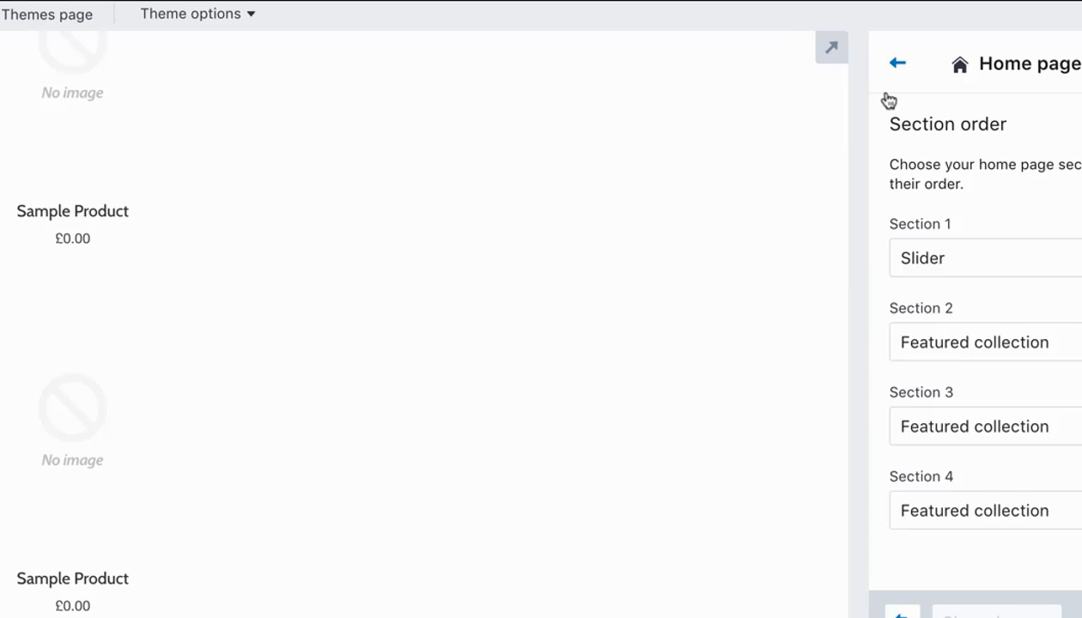
In the theme's Footer settings, set the blog to None and turn off the latest blog post.
click(895, 67)
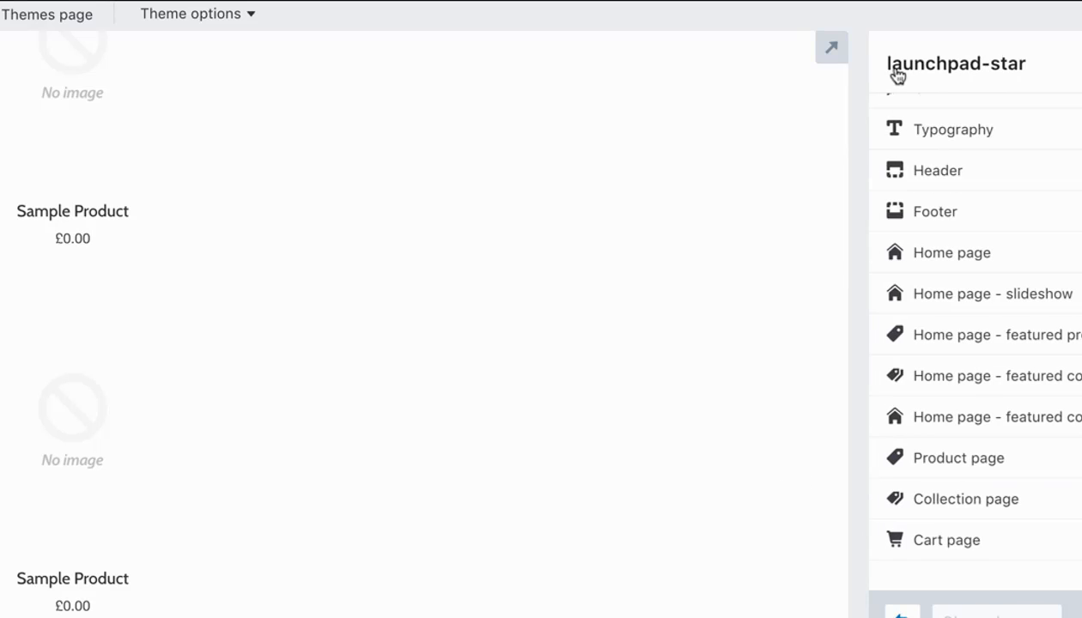
click(978, 212)
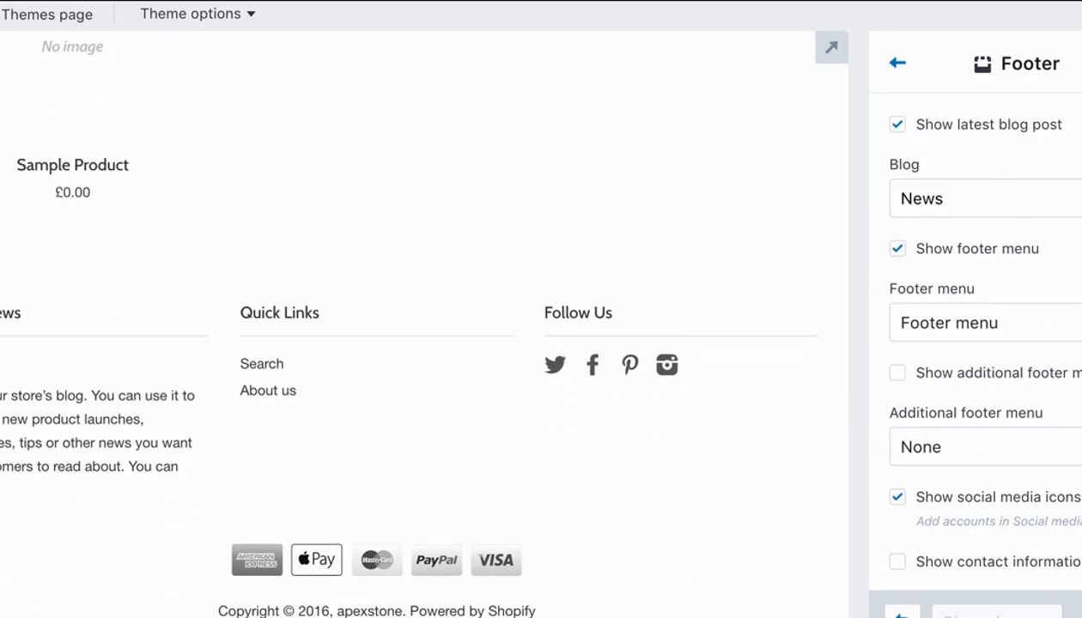
click(1049, 207)
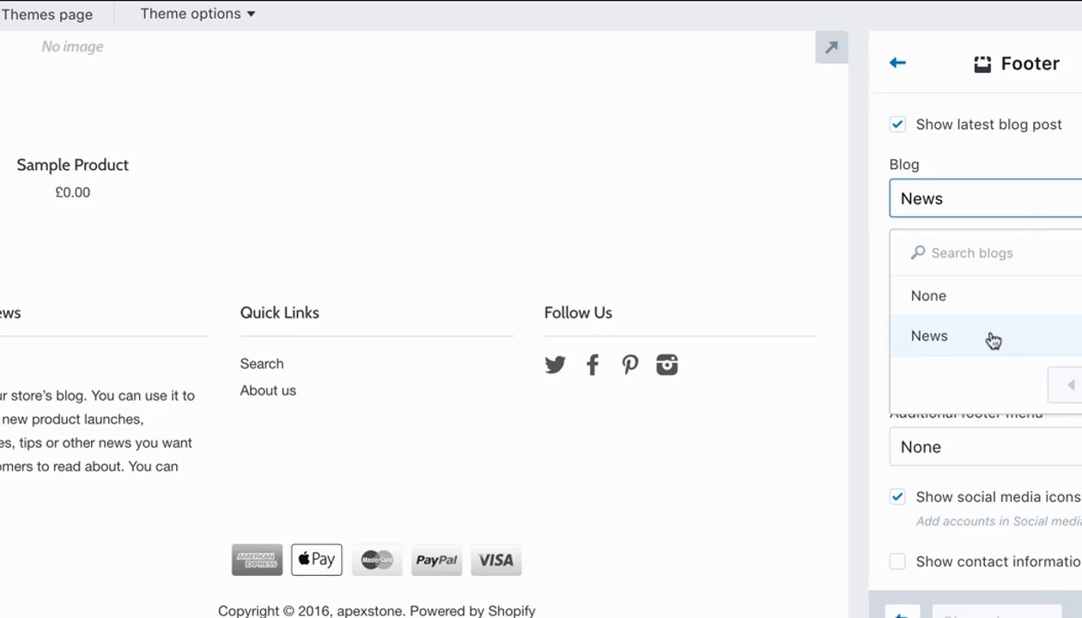
click(952, 300)
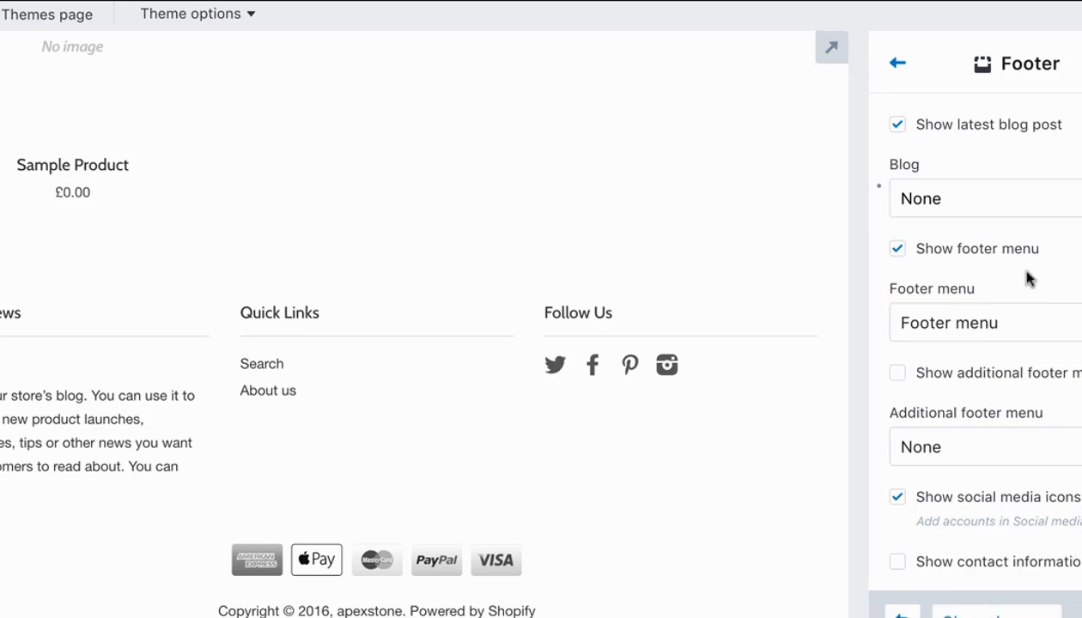
click(898, 125)
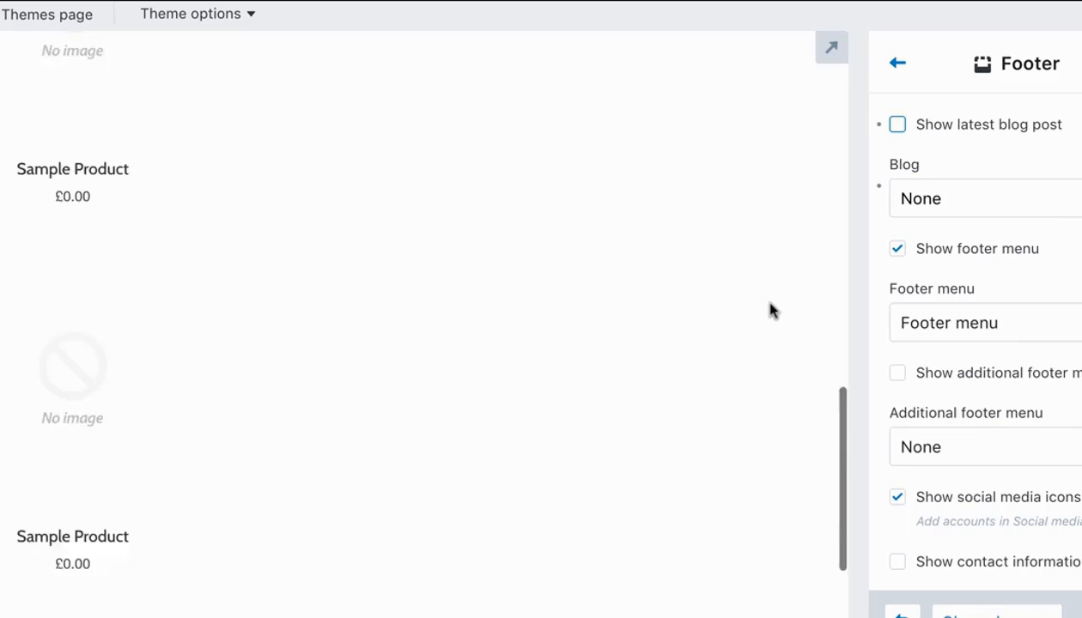
Check the choices offered for Blog and for Additional footer menu in the Footer settings, keeping both at None.
click(952, 183)
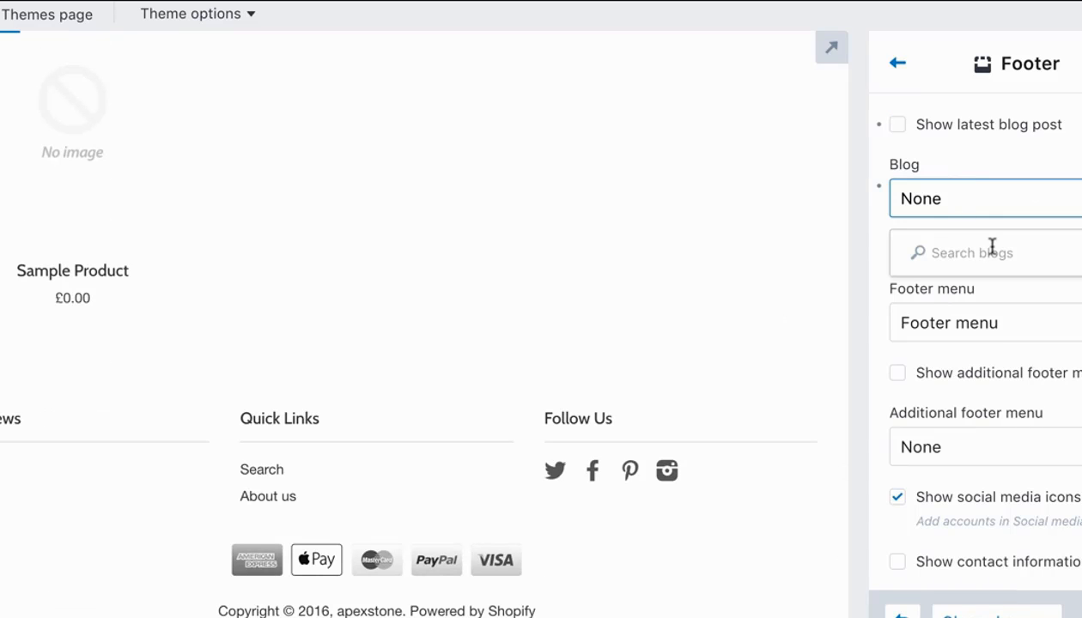
click(977, 209)
click(978, 205)
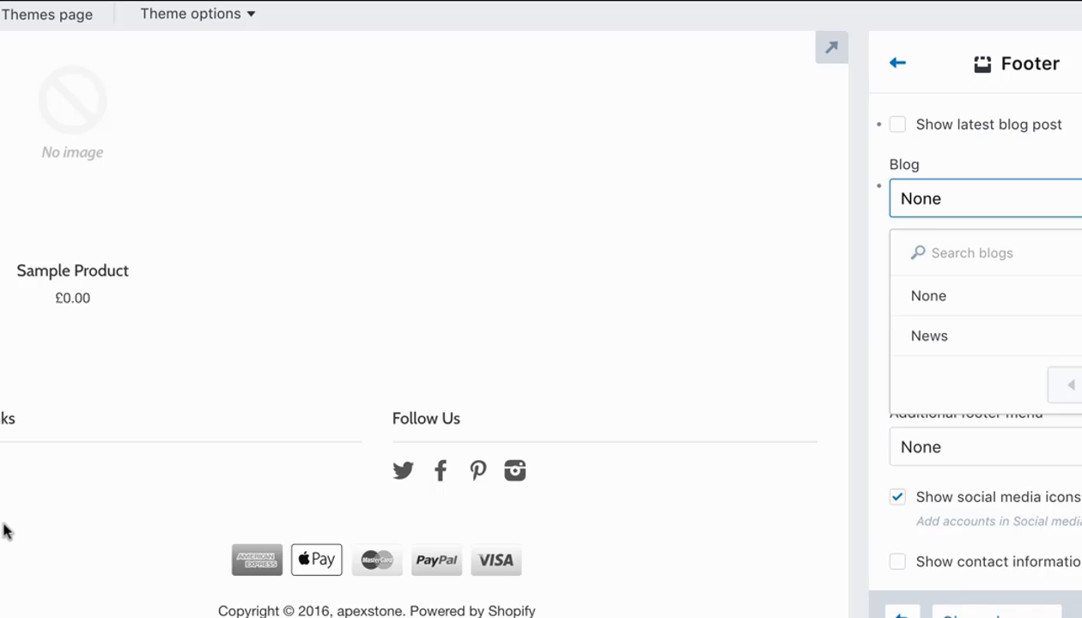
click(1, 472)
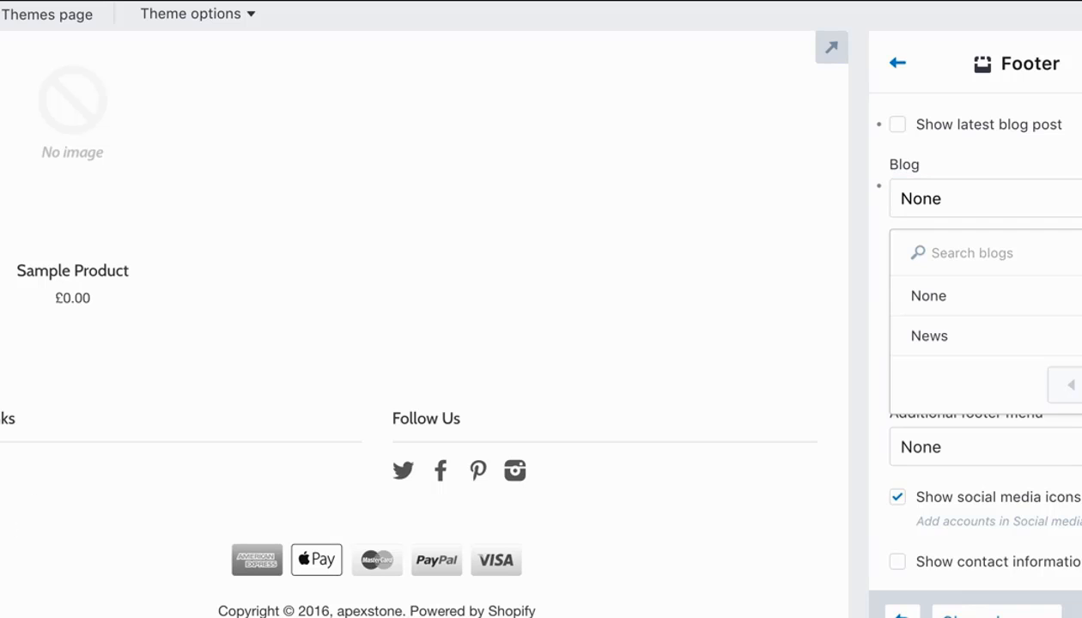
click(1000, 159)
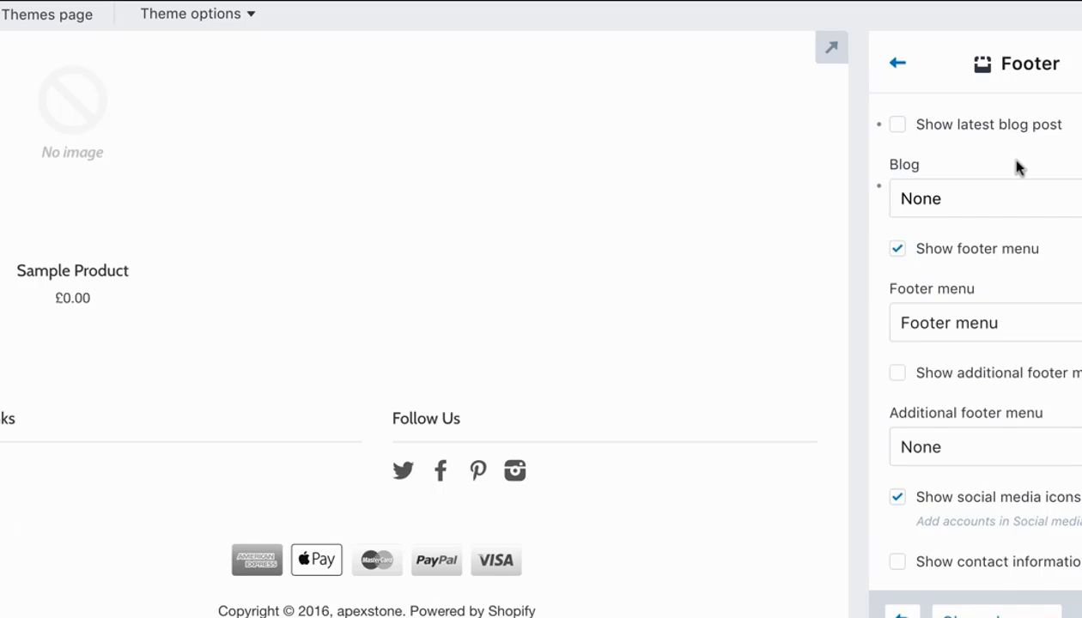
scroll(983, 296, down, 2)
click(1003, 393)
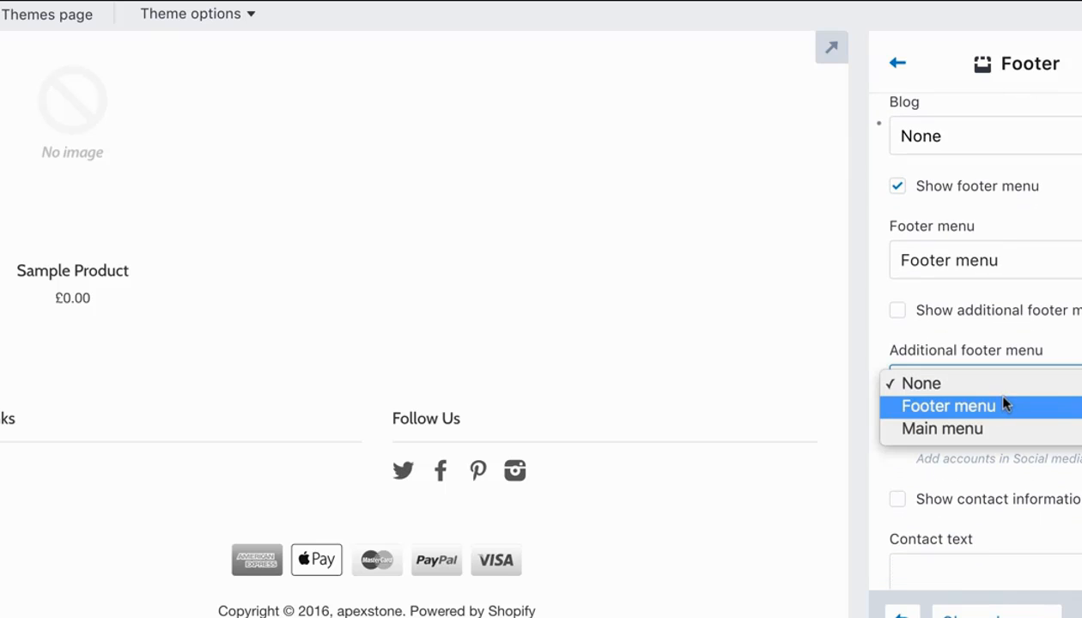
click(1021, 348)
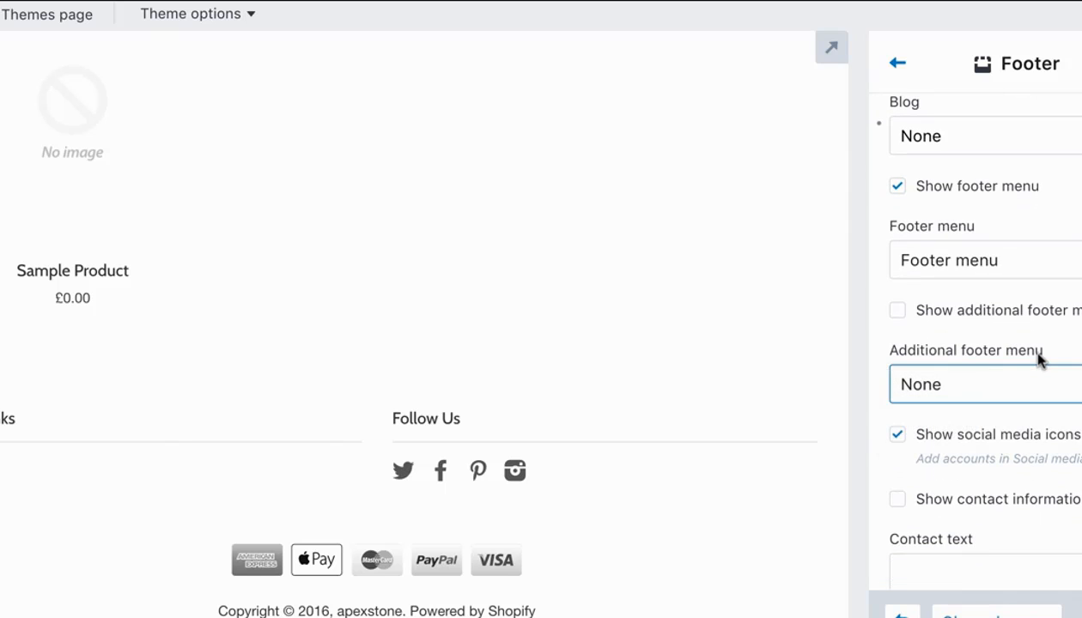
Enter three lines in the footer's contact text: "Phone:", "Address:" and "Email: xxx".
scroll(1035, 376, down, 3)
click(979, 388)
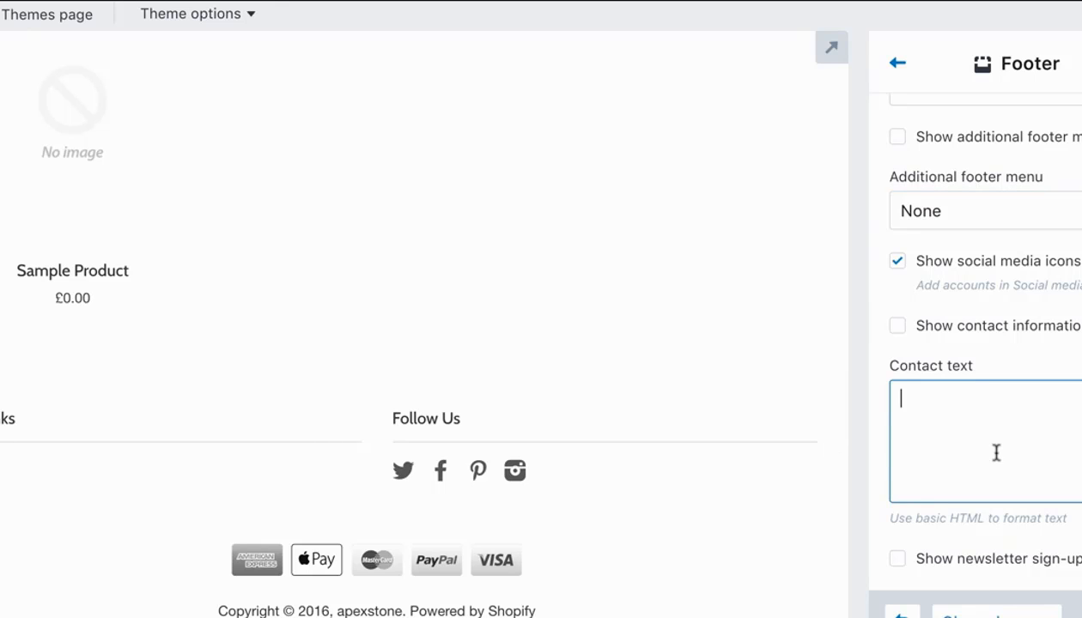
text(Phone:)
key(Return)
text(Address:)
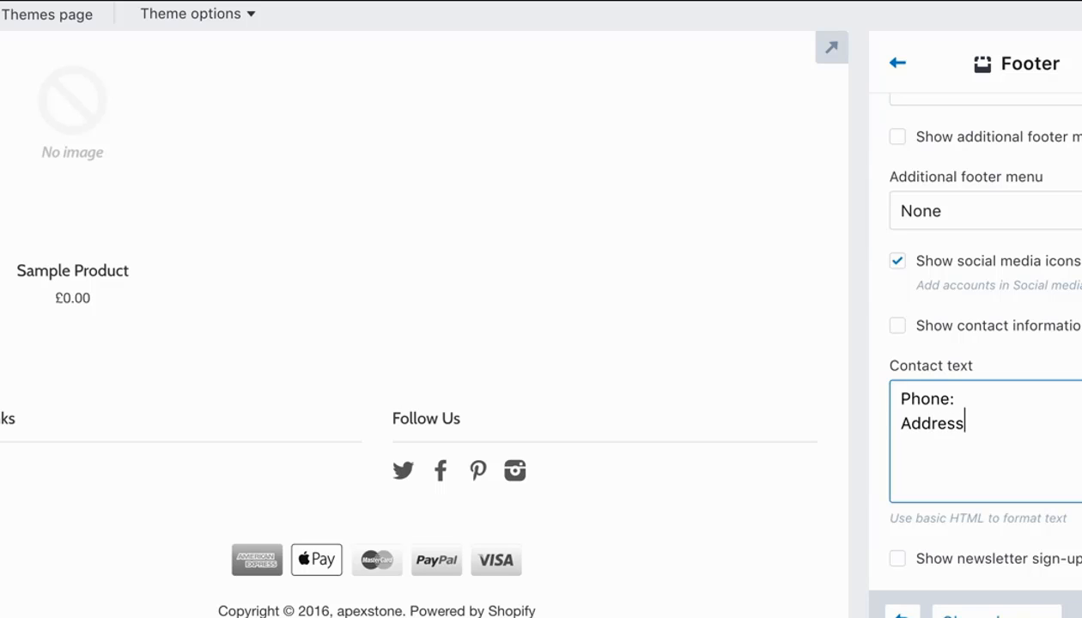
key(Return)
text(Email: xxx)
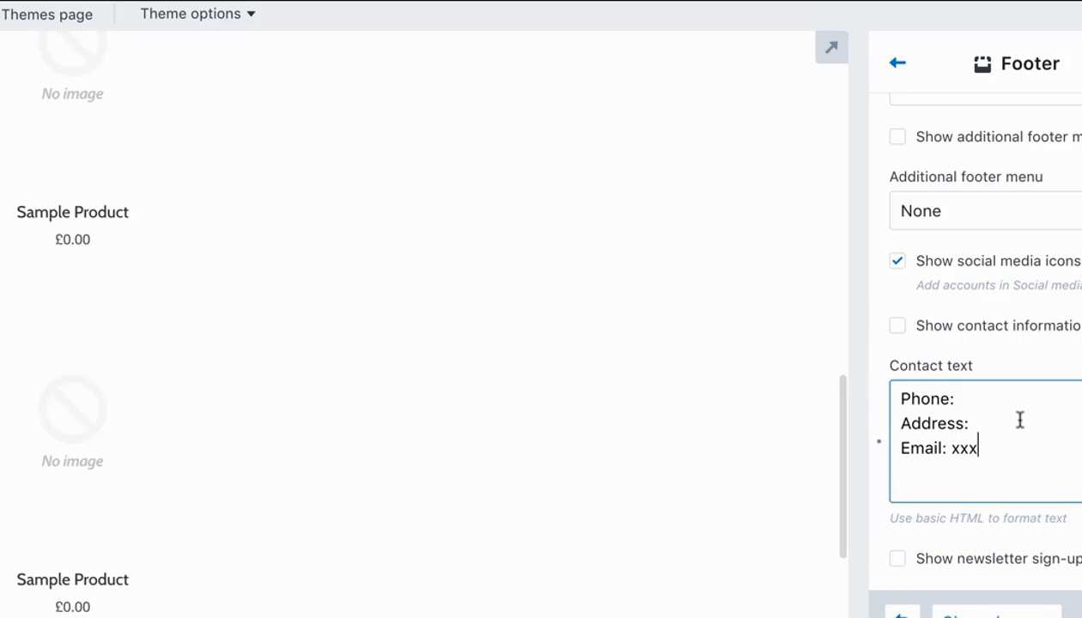
Fill in placeholders for the phone and address lines of the contact text so they read "Phone: xxx" and "Address xxxx".
click(1019, 420)
text(xxx)
click(993, 400)
text(x)
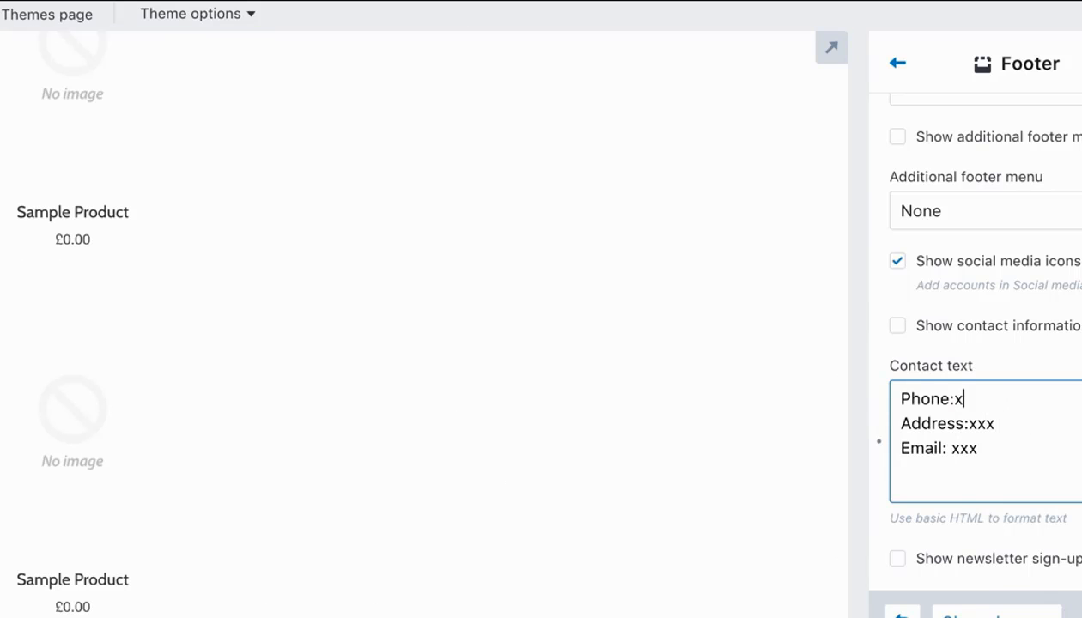
key(BackSpace)
text(xxx)
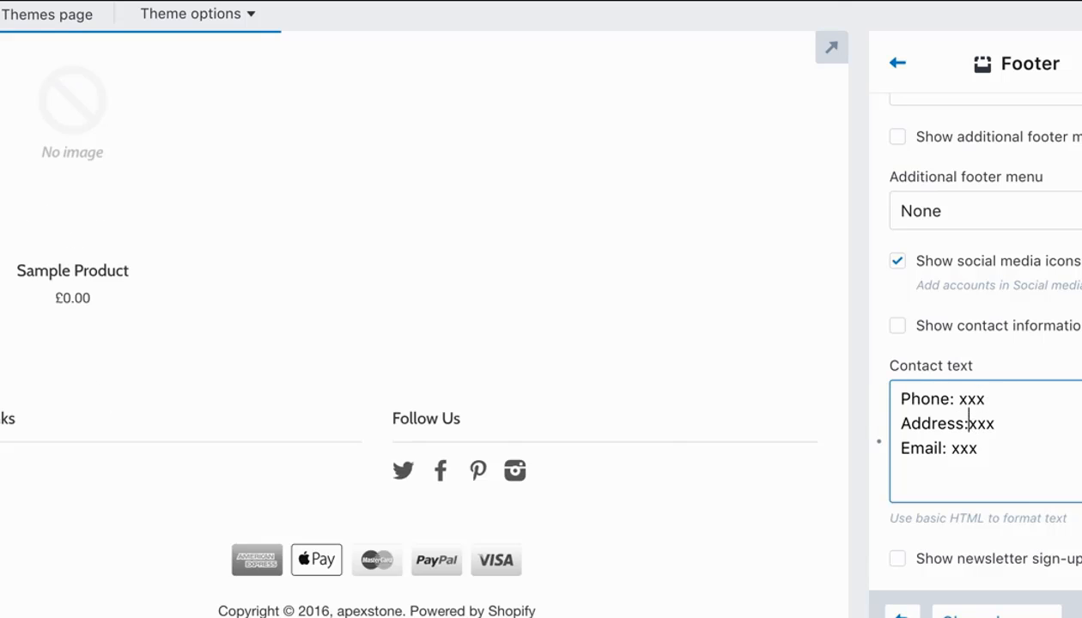
text( x)
click(970, 422)
key(BackSpace)
click(980, 492)
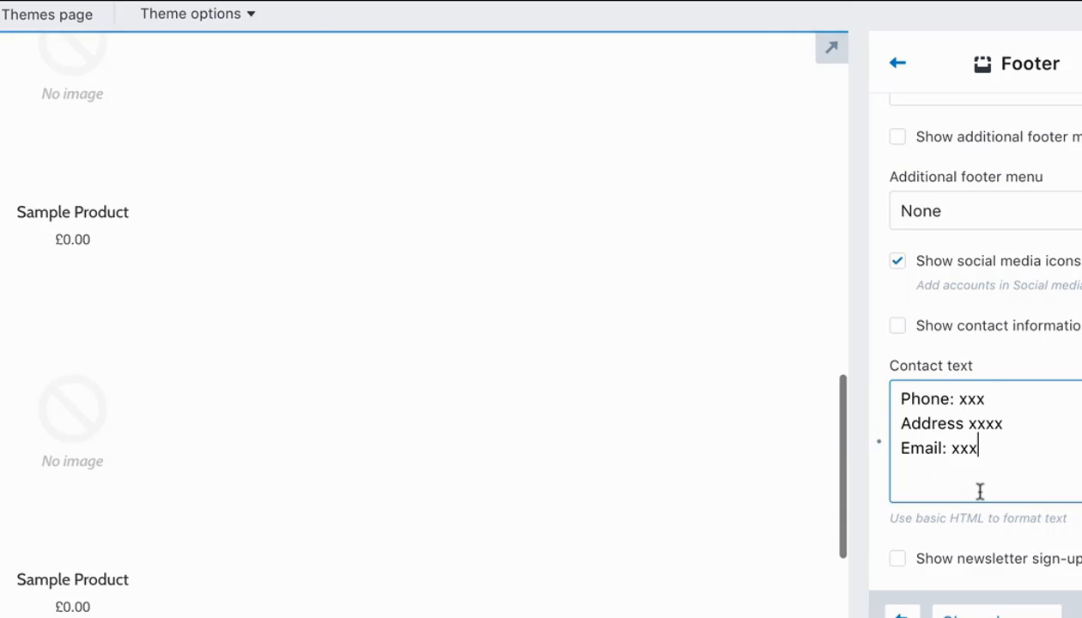
Turn on Show contact information for the footer and view the footer in the preview.
scroll(482, 459, down, 5)
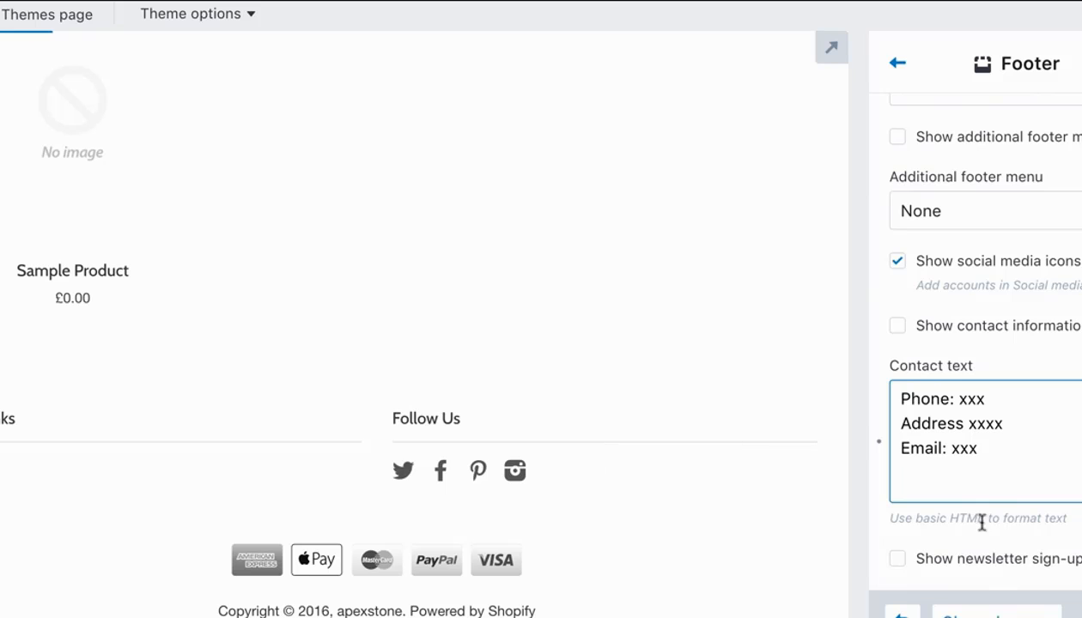
click(897, 327)
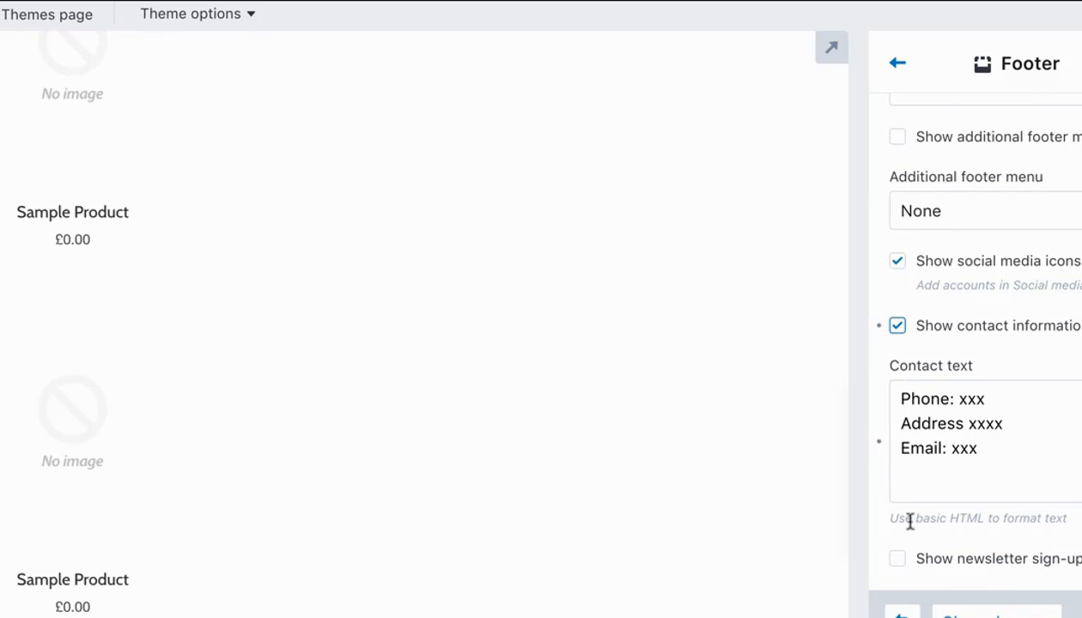
scroll(698, 422, down, 5)
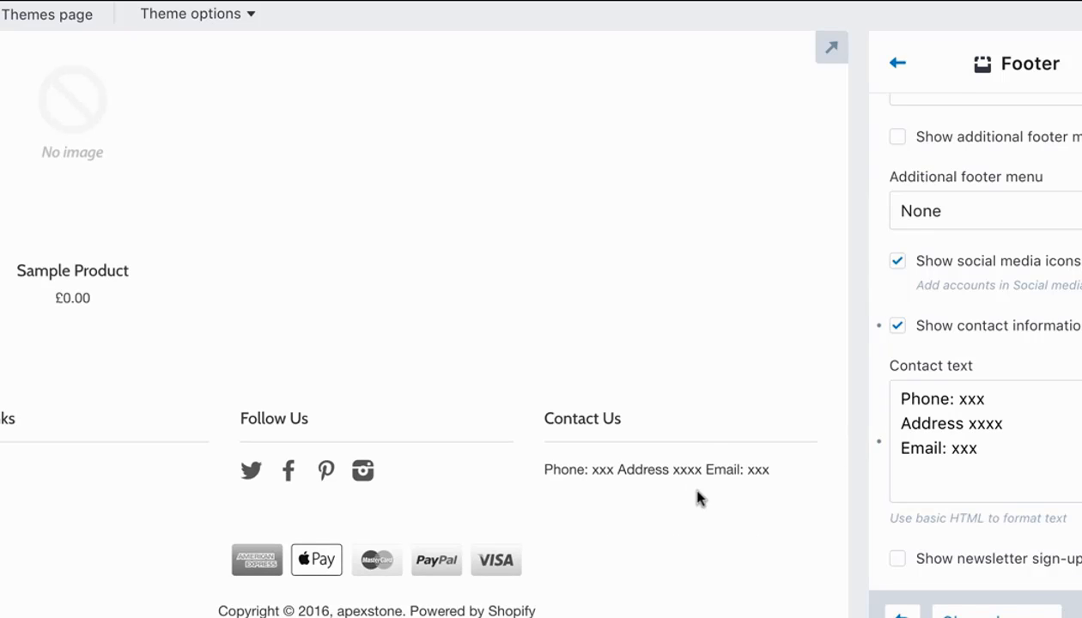
Review the Footer settings and look over the home page preview from the footer up to the header.
scroll(978, 157, up, 2)
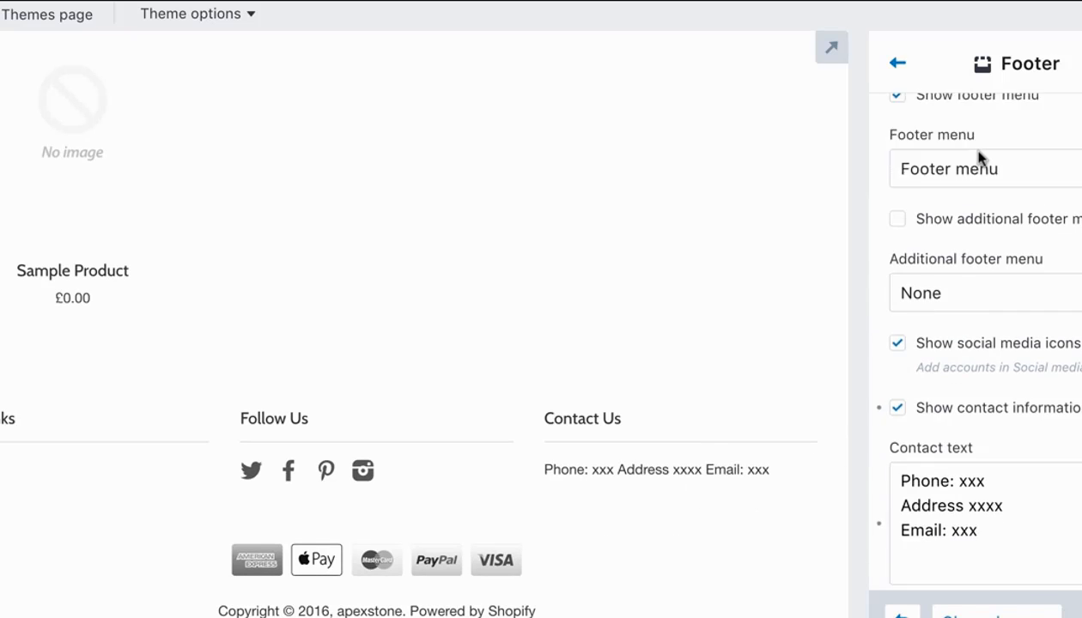
scroll(979, 157, up, 4)
scroll(981, 160, down, 3)
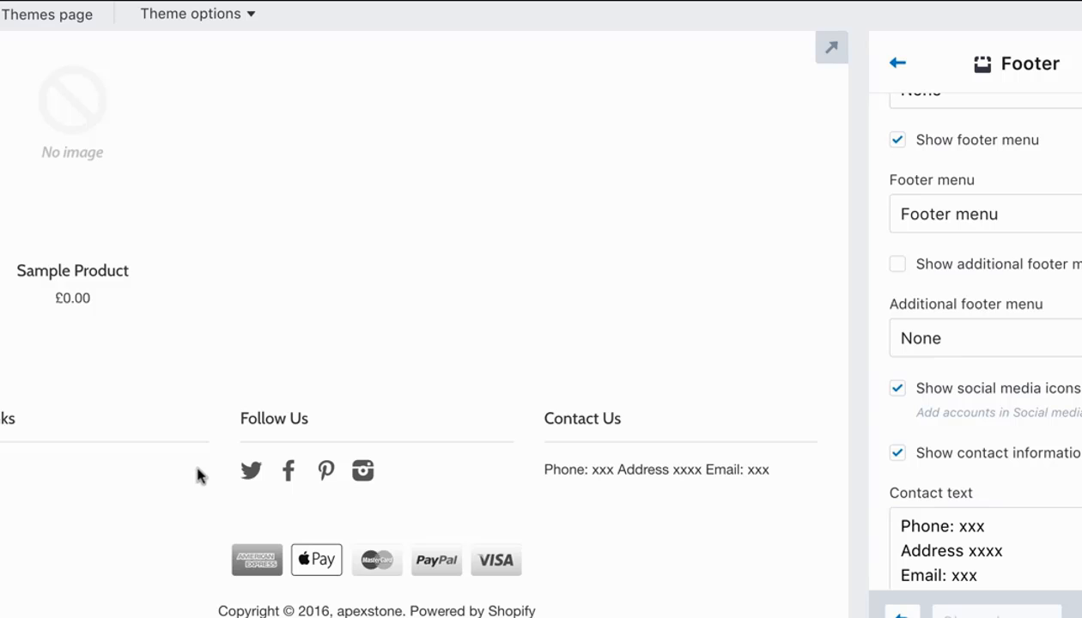
scroll(204, 469, up, 15)
scroll(204, 469, down, 3)
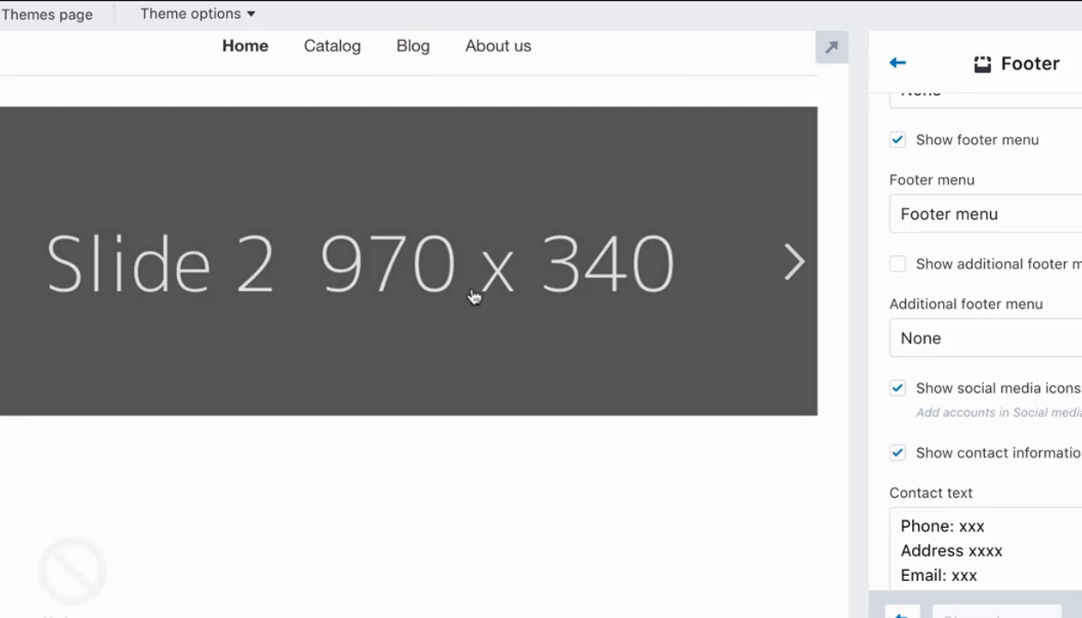
scroll(459, 285, up, 3)
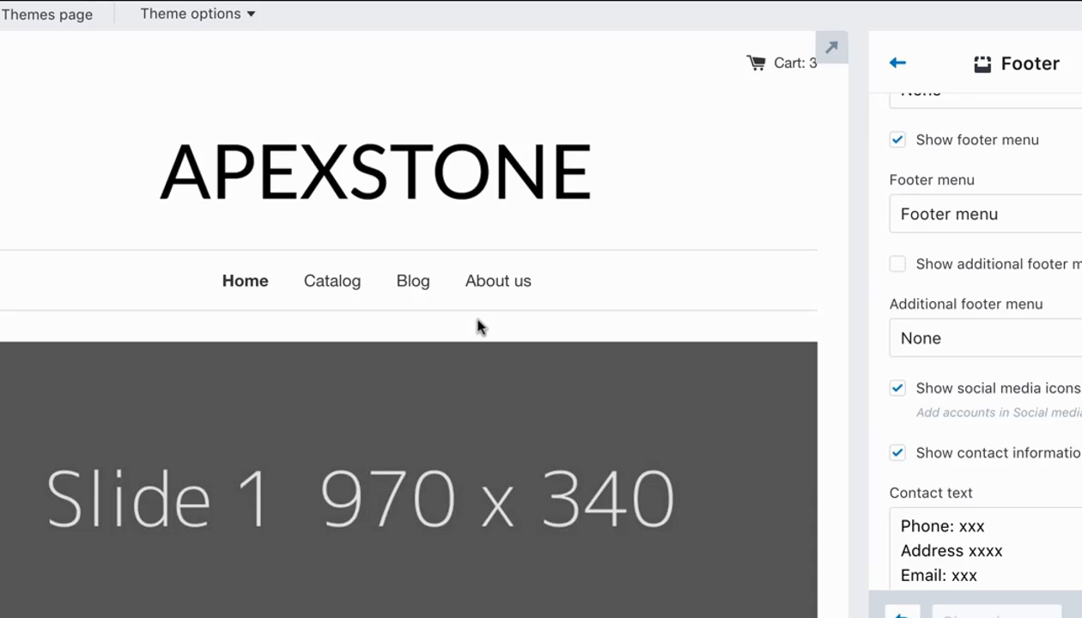
Leave the Footer settings and open the theme's Product page settings.
click(897, 63)
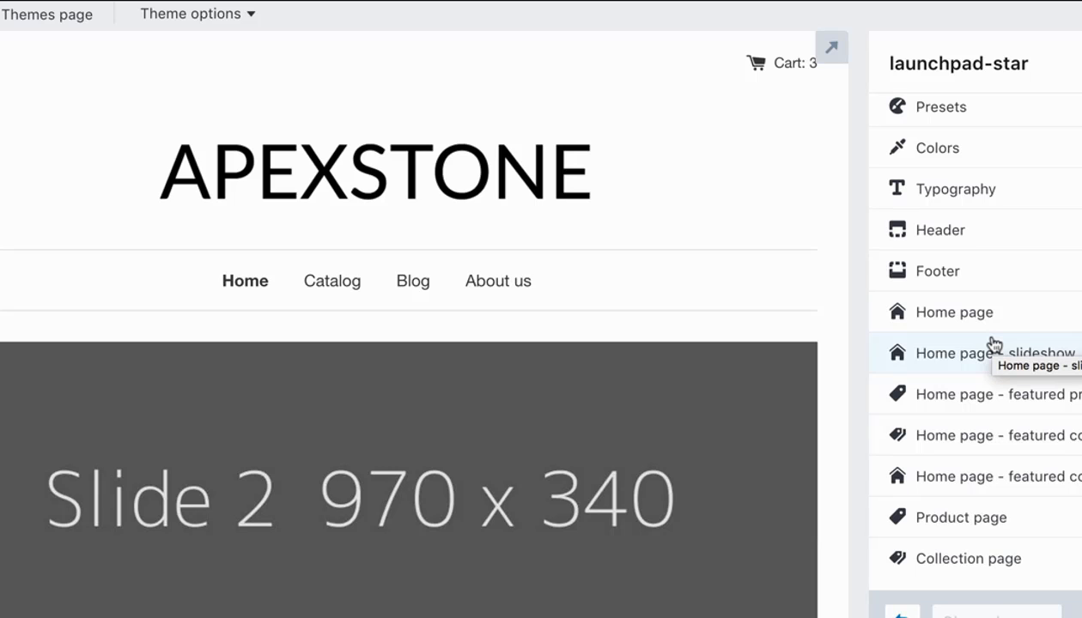
scroll(1018, 510, down, 1)
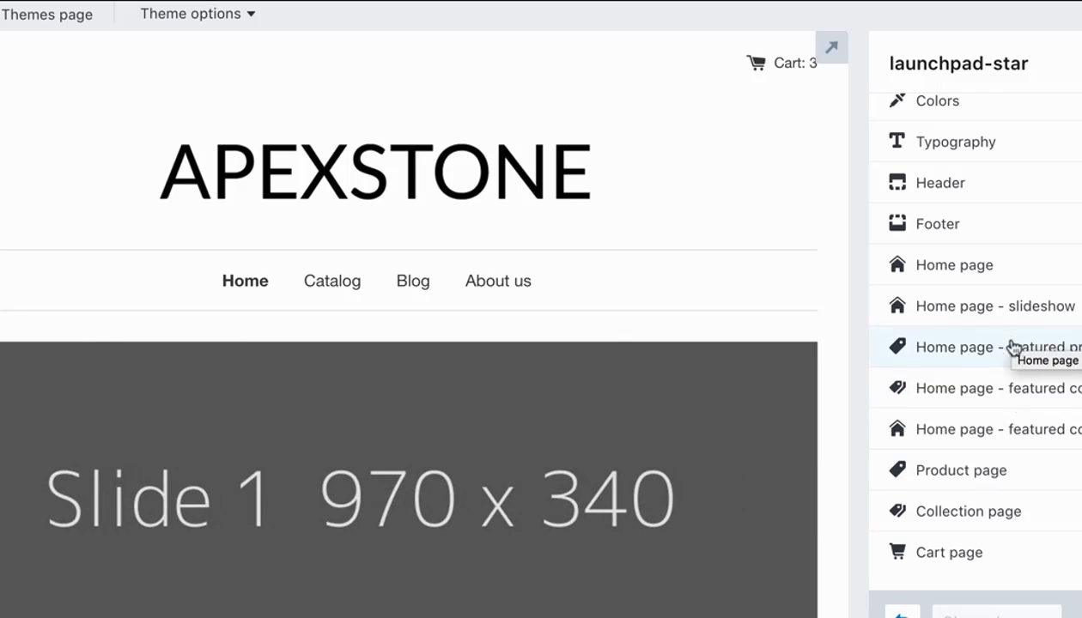
scroll(1016, 429, down, 3)
click(1020, 379)
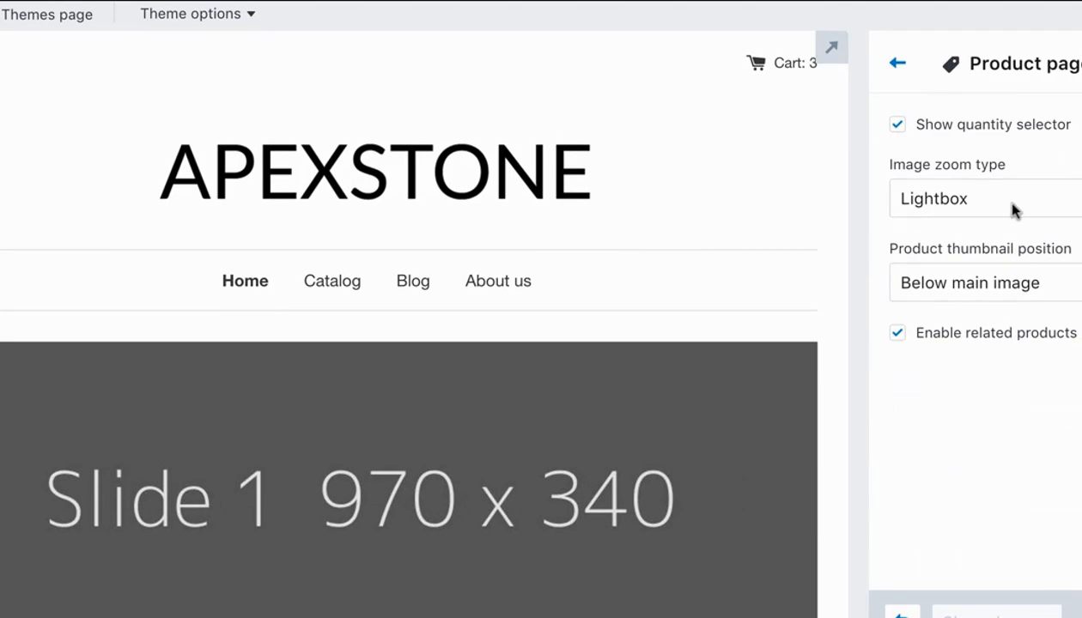
Open a Sample Product from the Catalog in the store preview and look through its product page.
scroll(785, 169, down, 2)
scroll(784, 170, up, 1)
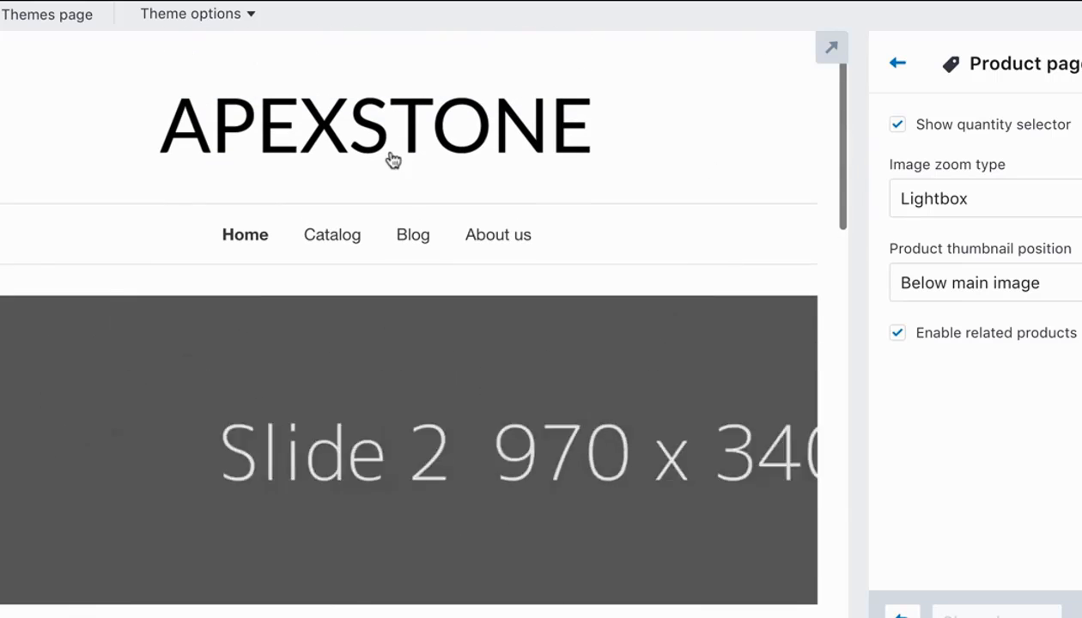
click(336, 240)
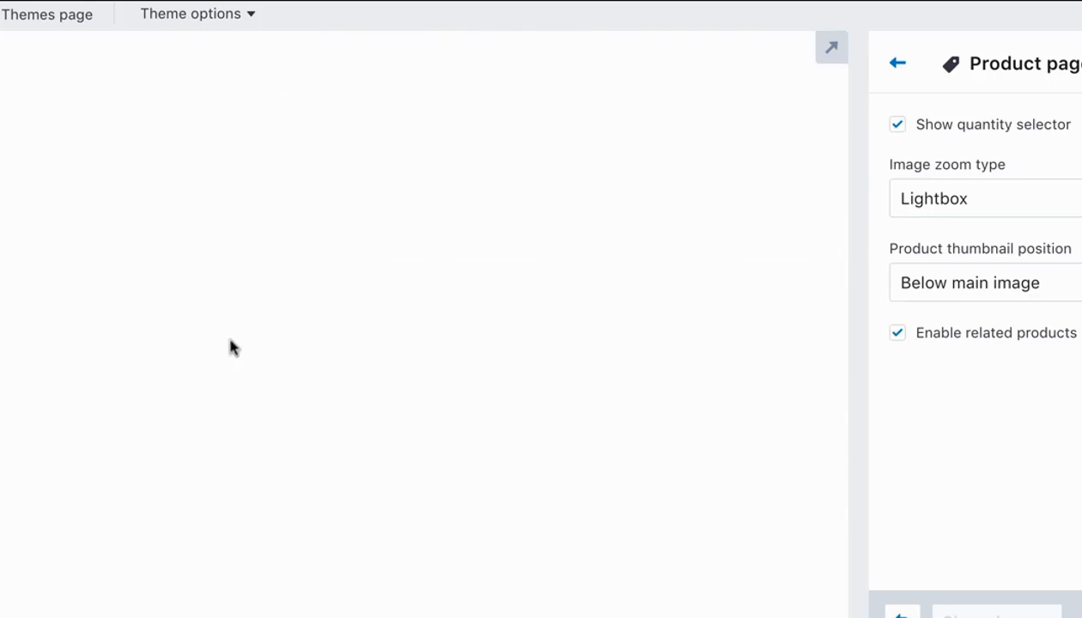
click(86, 564)
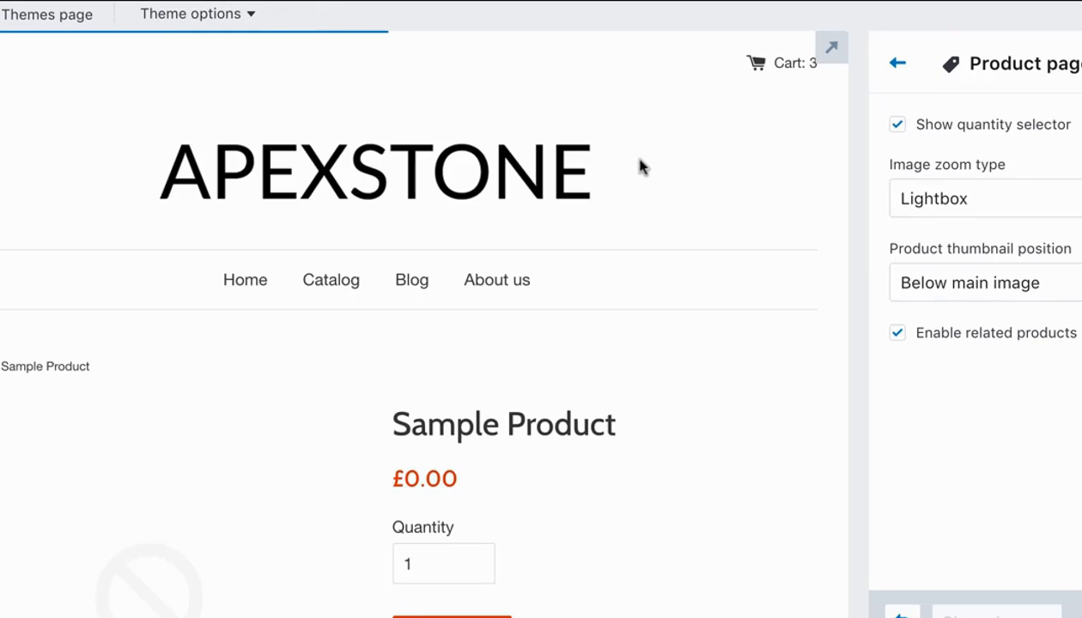
scroll(643, 166, down, 3)
scroll(642, 167, down, 3)
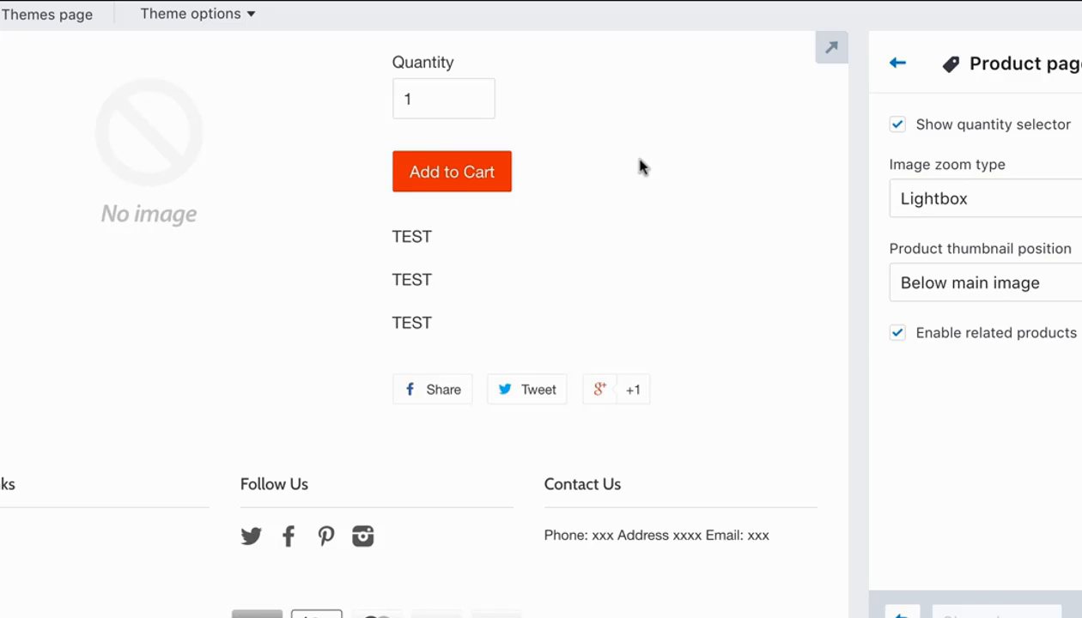
scroll(643, 166, up, 2)
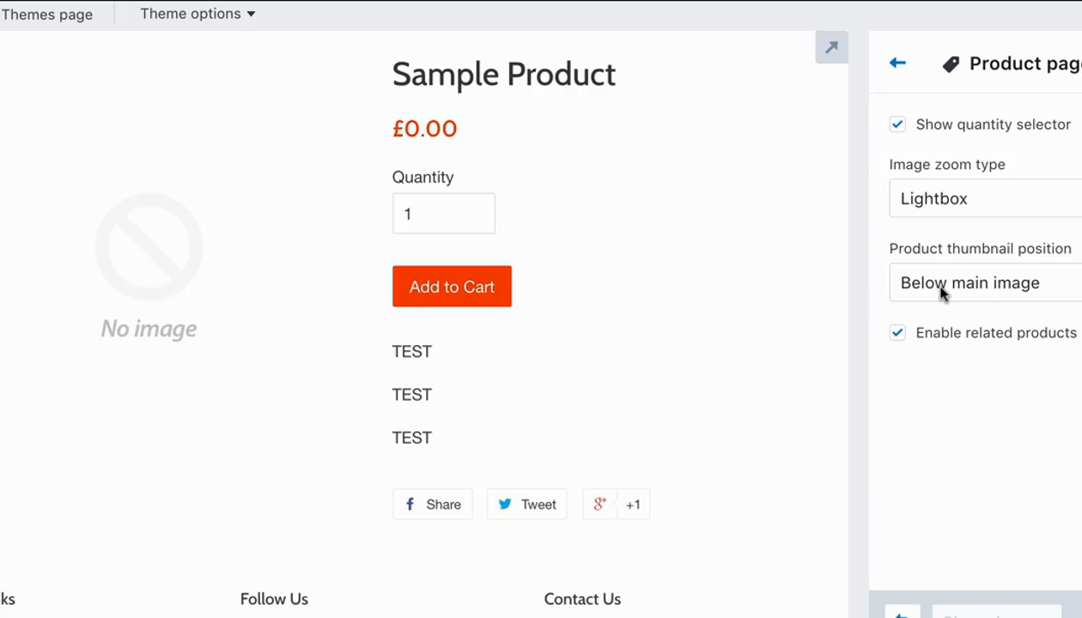
Check the available Product thumbnail position options, keeping Below main image.
click(1016, 272)
click(1058, 410)
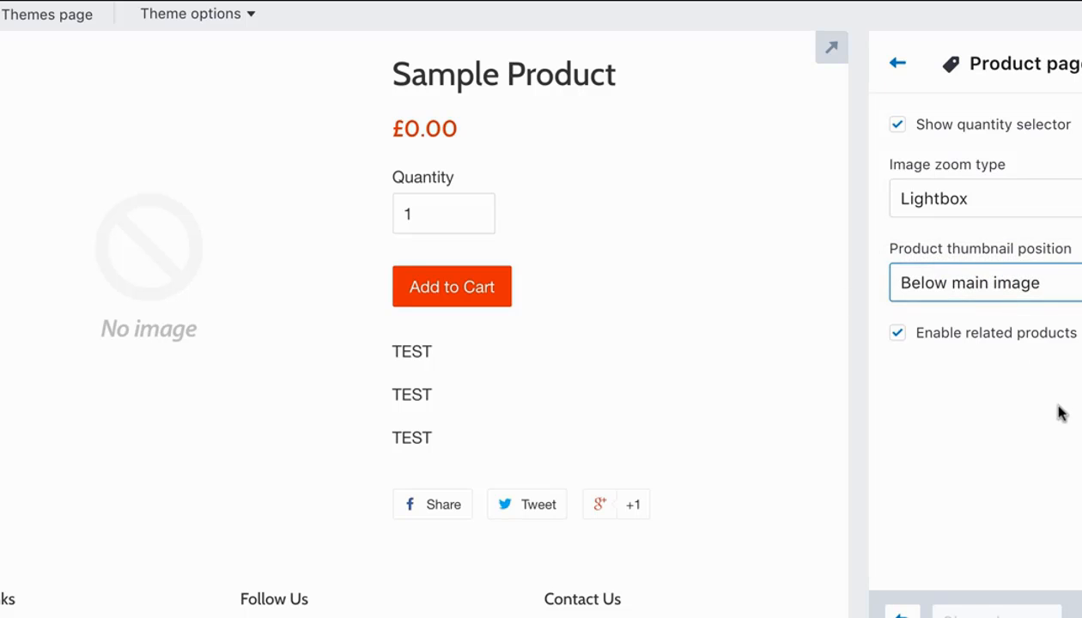
click(1041, 298)
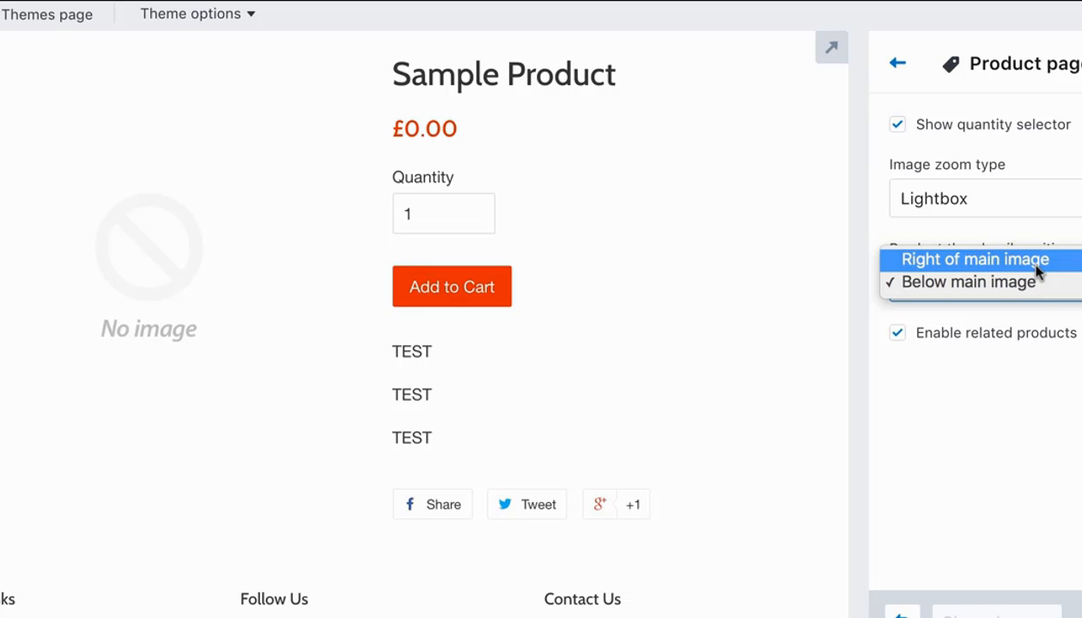
click(1035, 345)
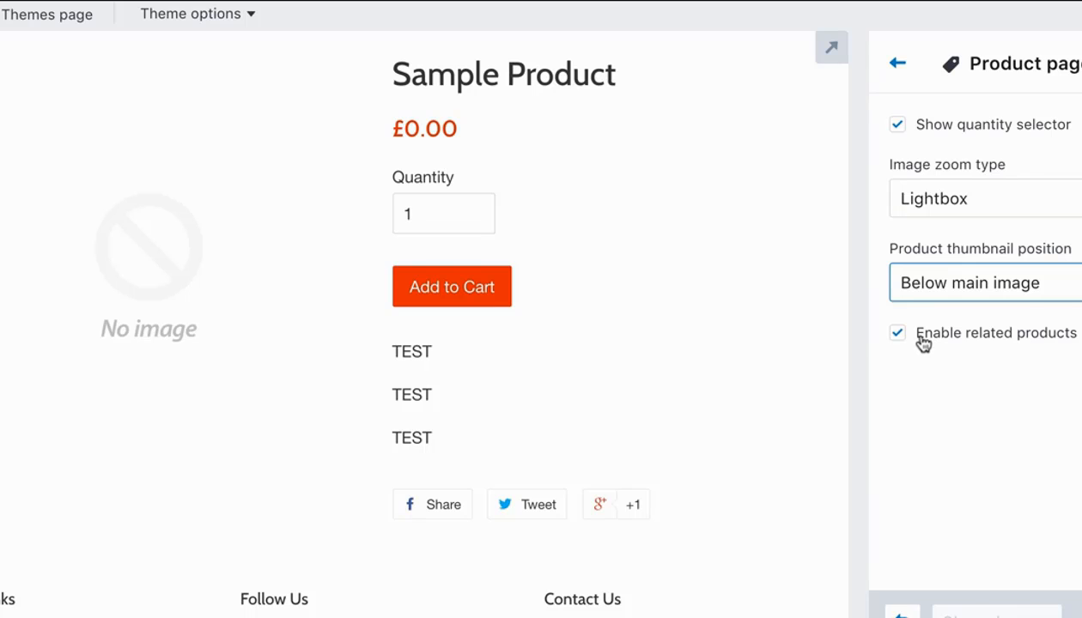
Undo the change to Show contact information while viewing the product page's footer.
scroll(470, 372, down, 3)
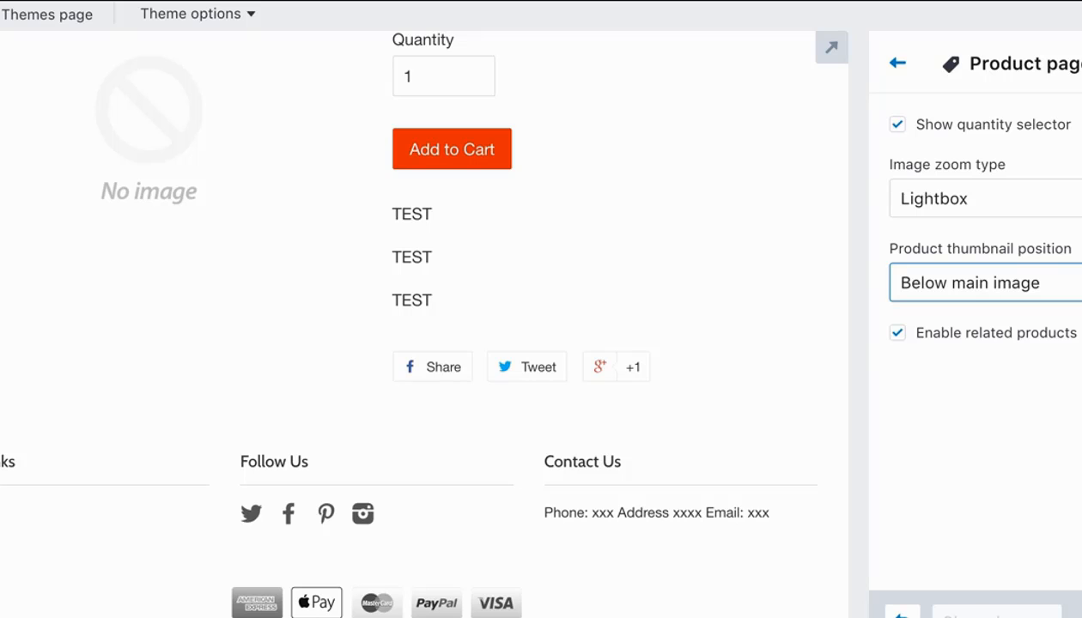
click(913, 615)
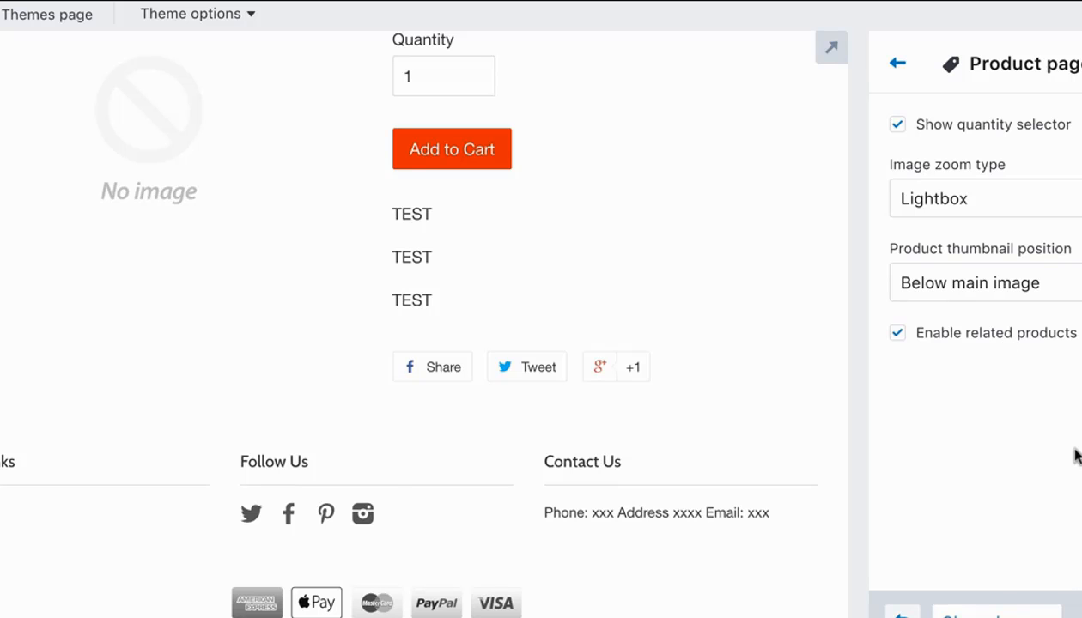
In the Cart page settings, enable order notes, toggle staying on the current page after adding an item, and save the changes.
click(893, 65)
click(987, 452)
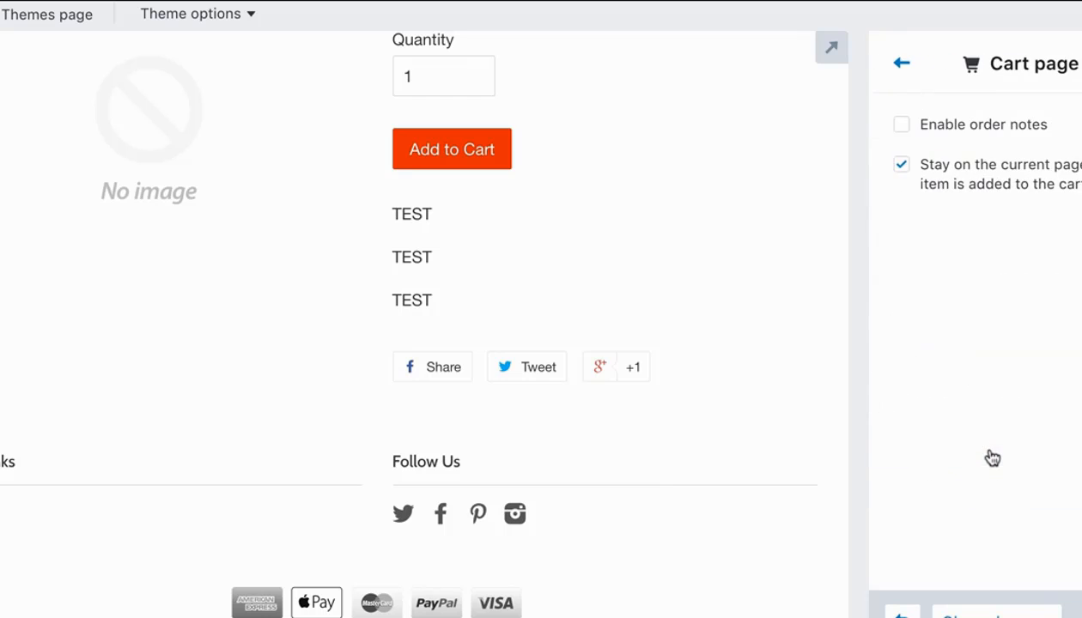
click(897, 126)
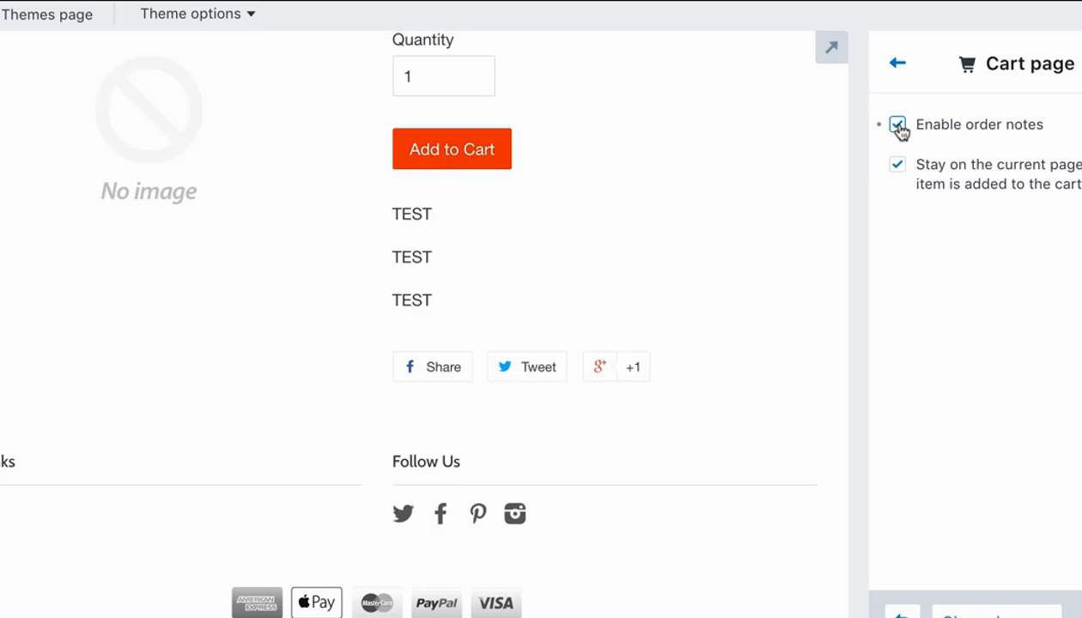
click(899, 170)
click(1073, 614)
click(474, 159)
click(898, 69)
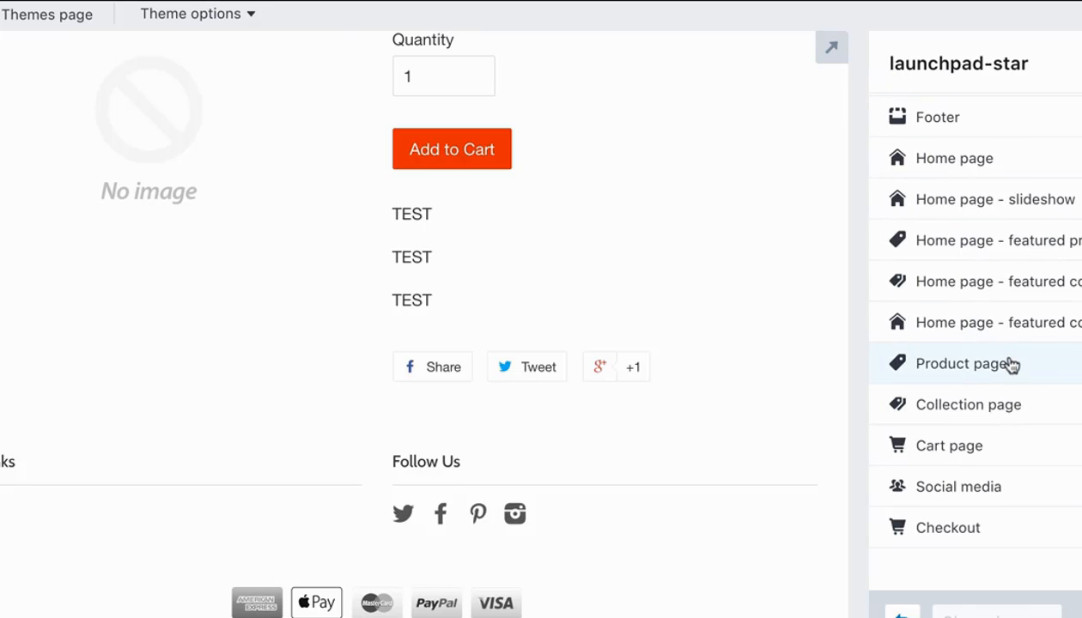
In the Social media settings, replace the shopify handle in the Twitter and Facebook URLs with the store's own, starting with apex.
click(1000, 490)
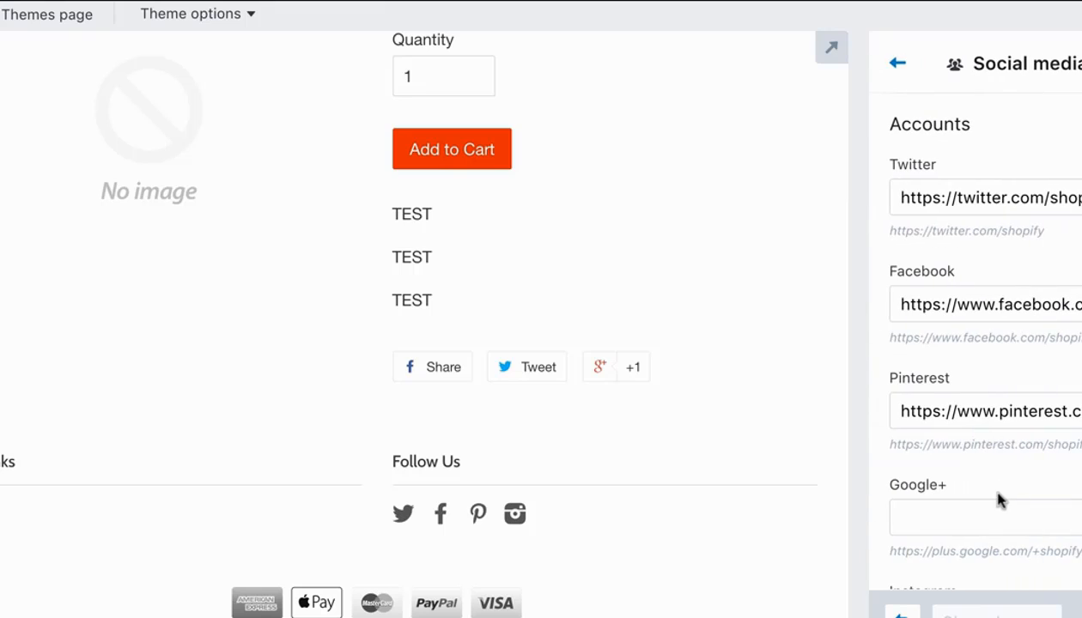
drag(1078, 198, 1049, 197)
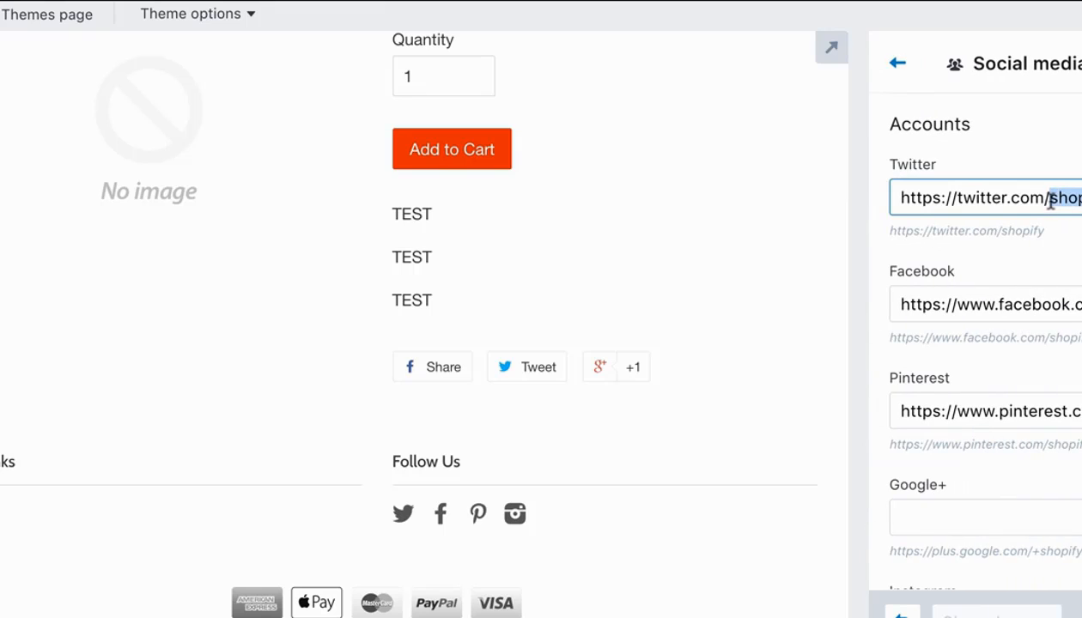
key(BackSpace)
text(apex)
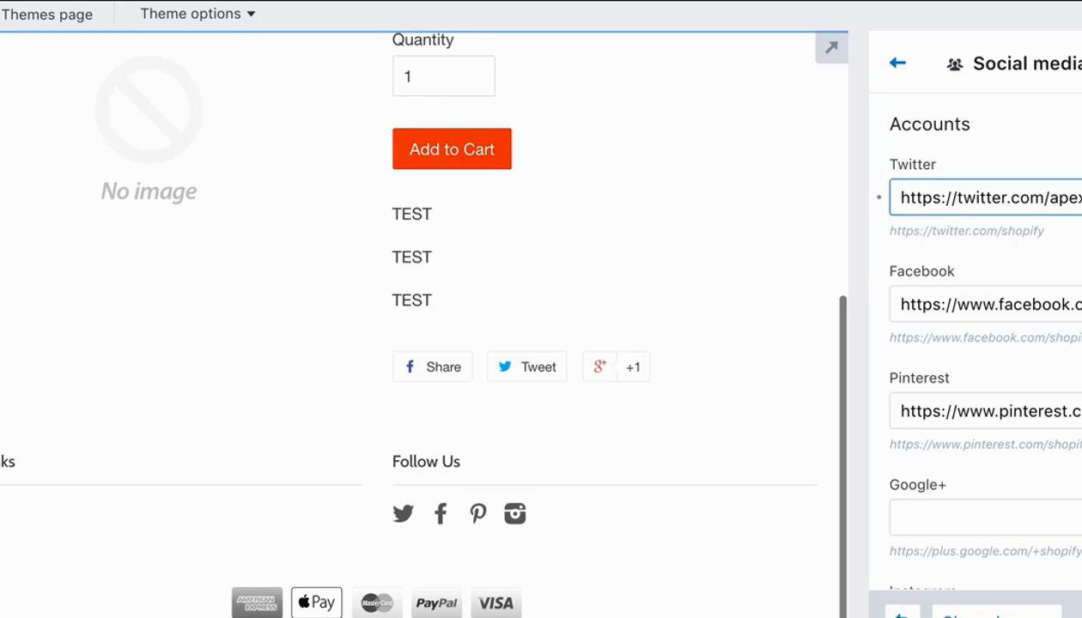
click(1075, 304)
key(BackSpace)
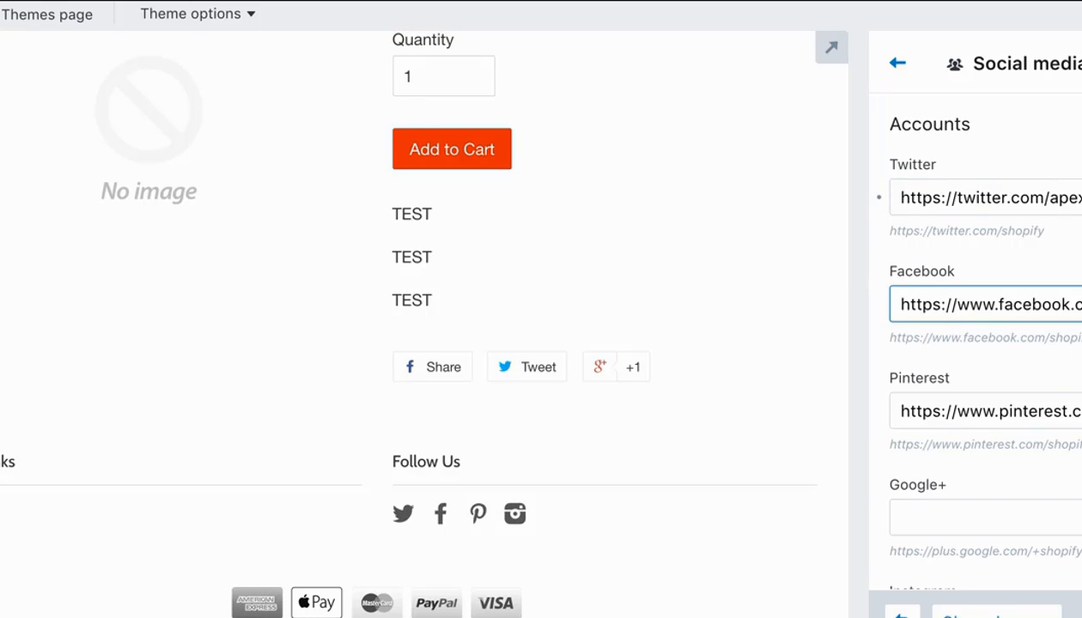
text(apex)
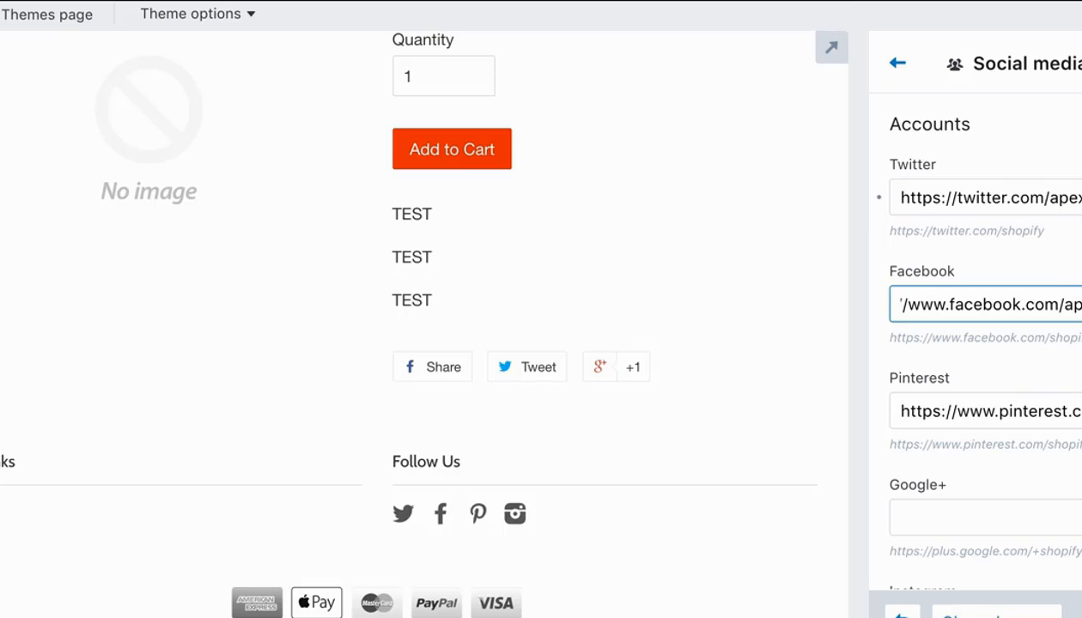
Replace the shopify handle in the Pinterest and Instagram account URLs with the store's own handle.
click(1075, 412)
key(BackSpace)
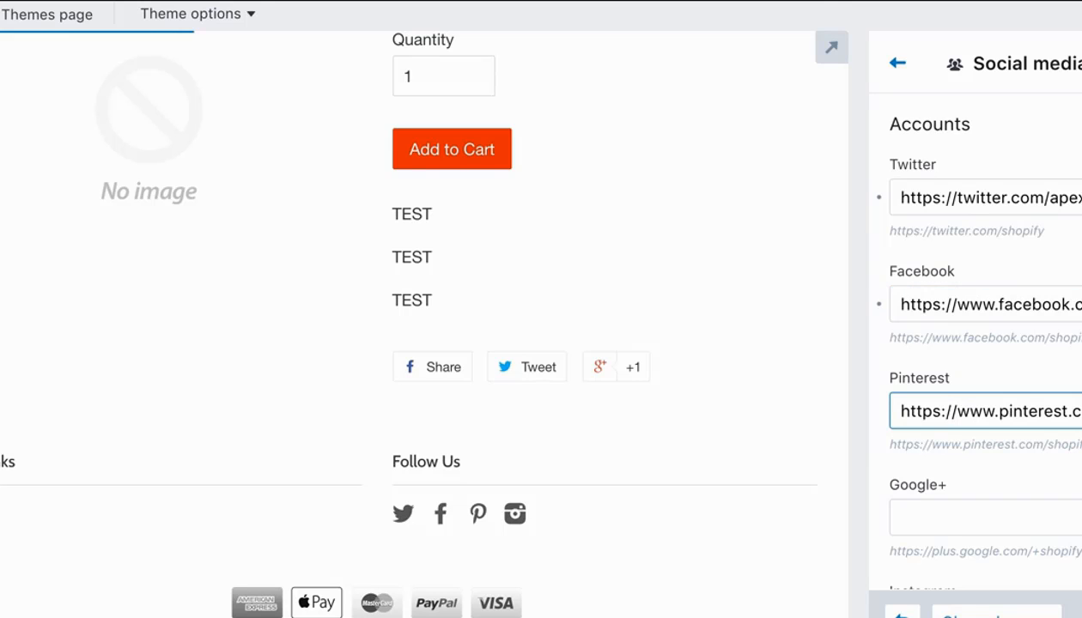
text(ap)
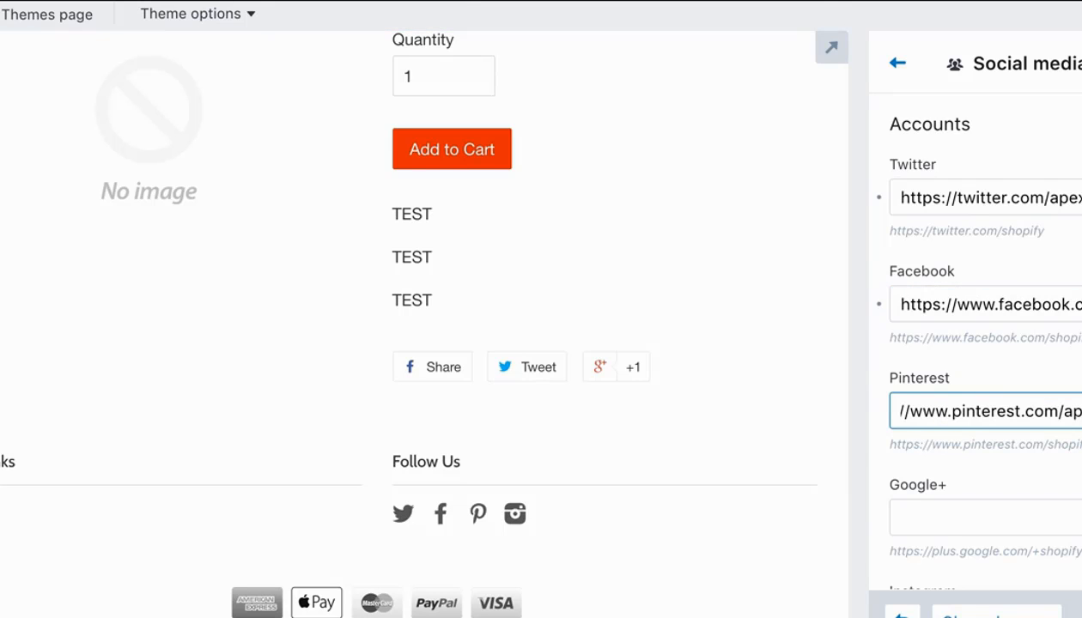
click(1069, 378)
scroll(1069, 378, down, 2)
click(1076, 506)
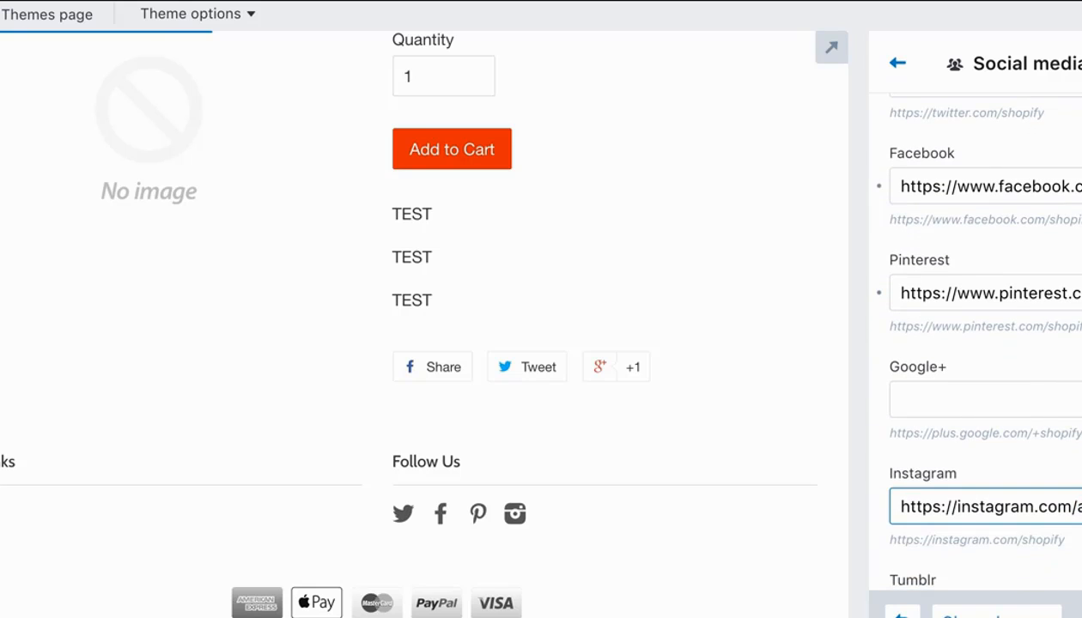
text(ap)
click(1077, 474)
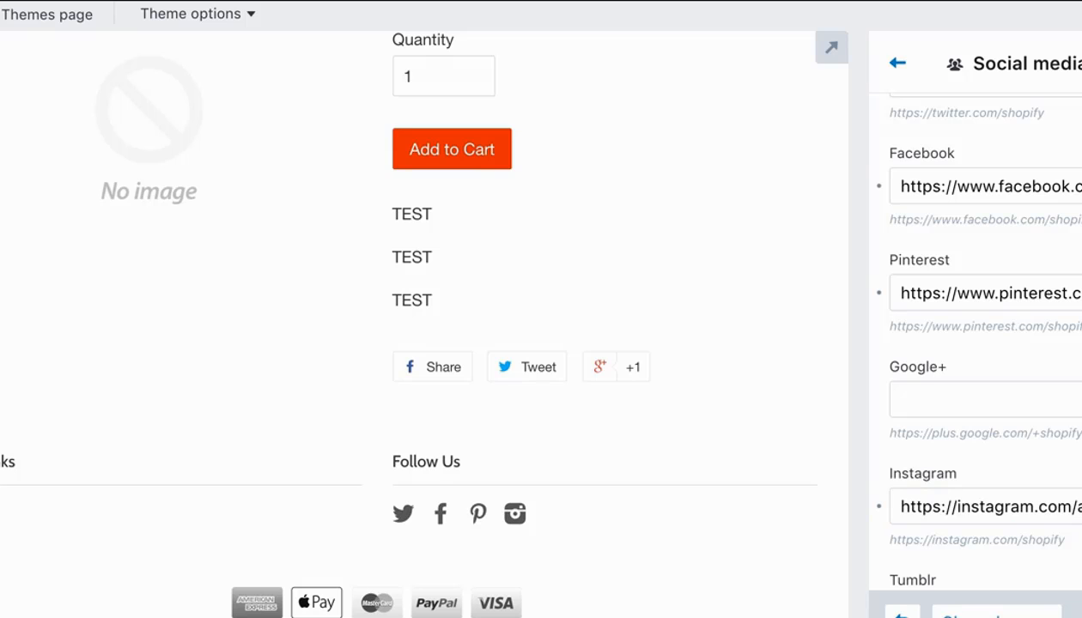
Review the remaining social accounts and the sharing options, then save the Social media changes and return to the settings list.
scroll(974, 343, down, 5)
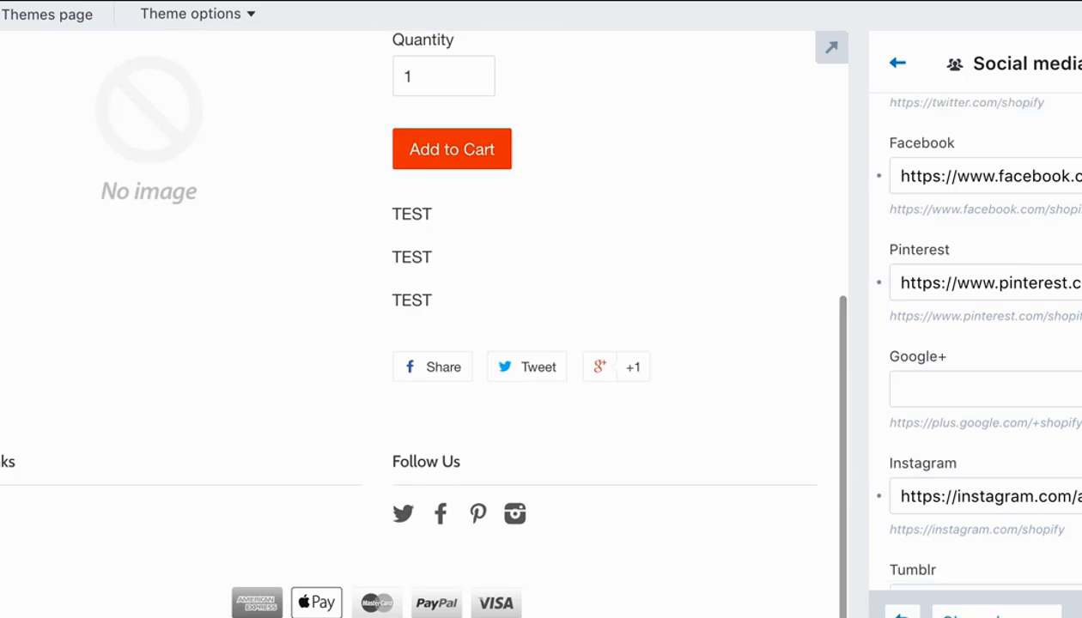
scroll(974, 343, down, 10)
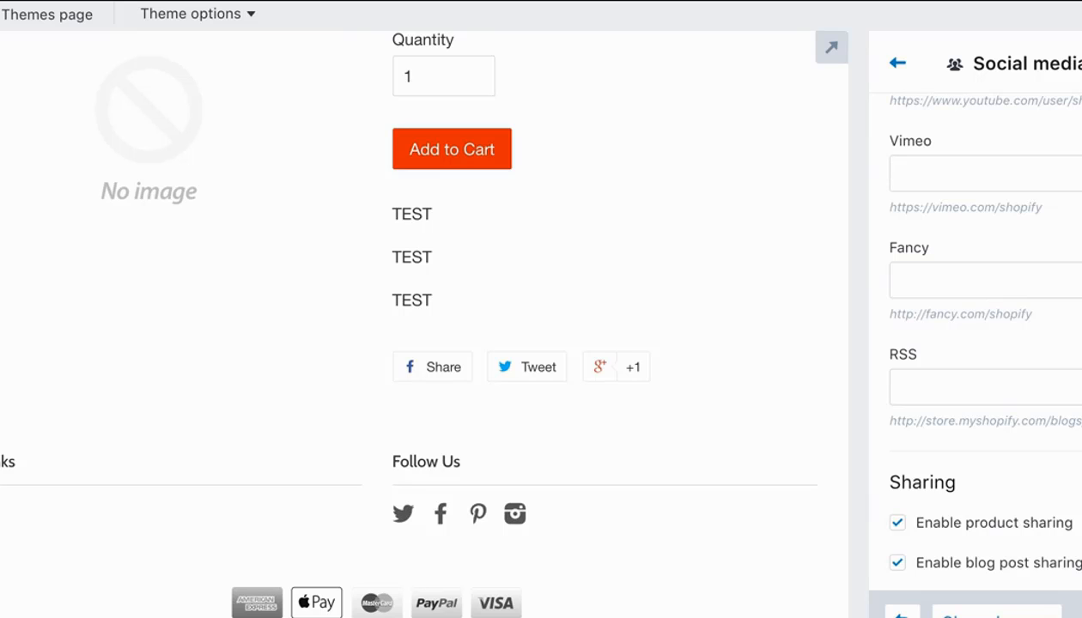
scroll(975, 344, down, 6)
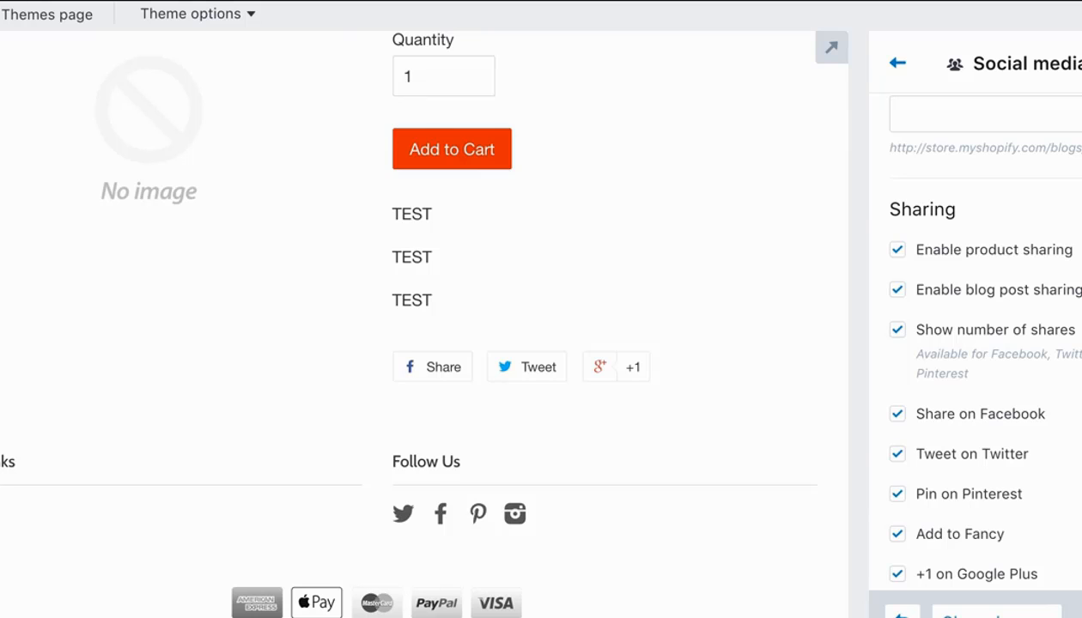
scroll(975, 343, down, 1)
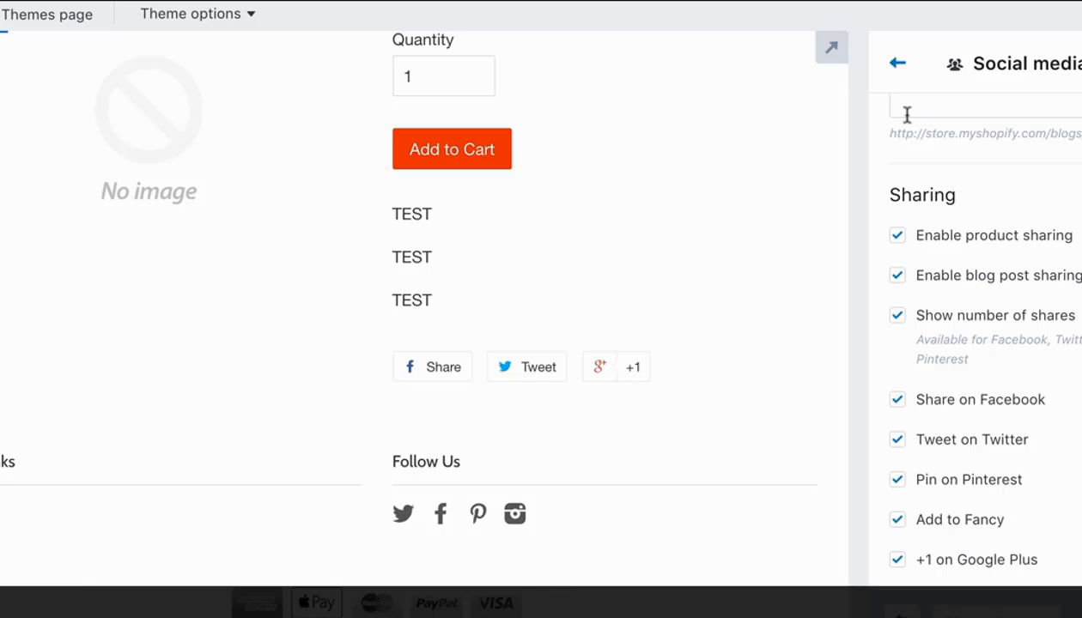
click(896, 64)
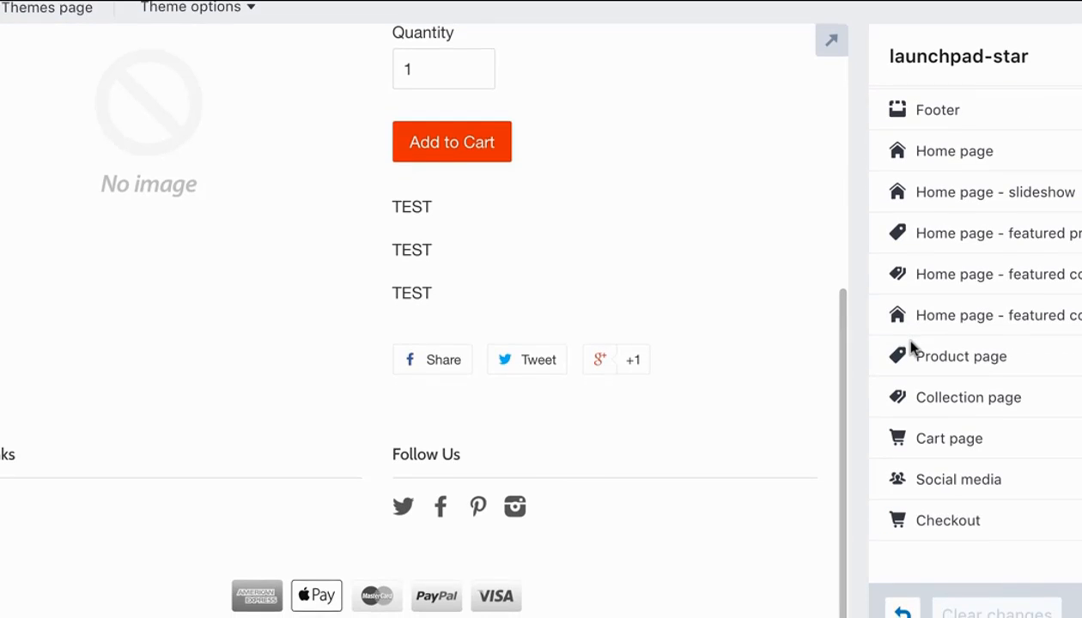
Open the theme's Checkout settings and look over the banner and logo options.
click(933, 527)
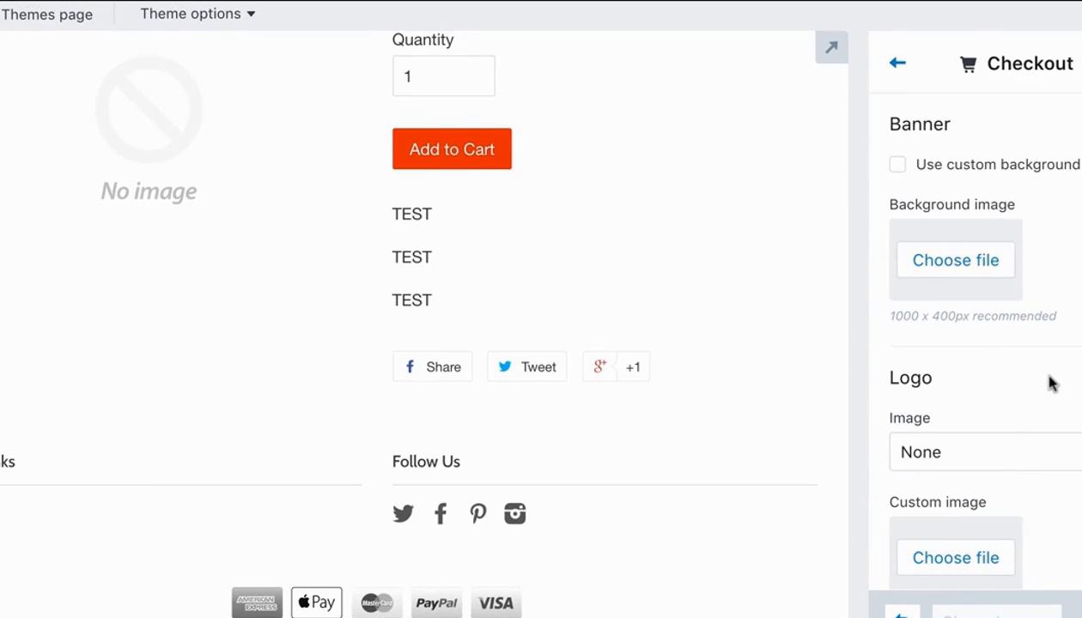
scroll(1074, 181, down, 1)
scroll(1075, 176, up, 1)
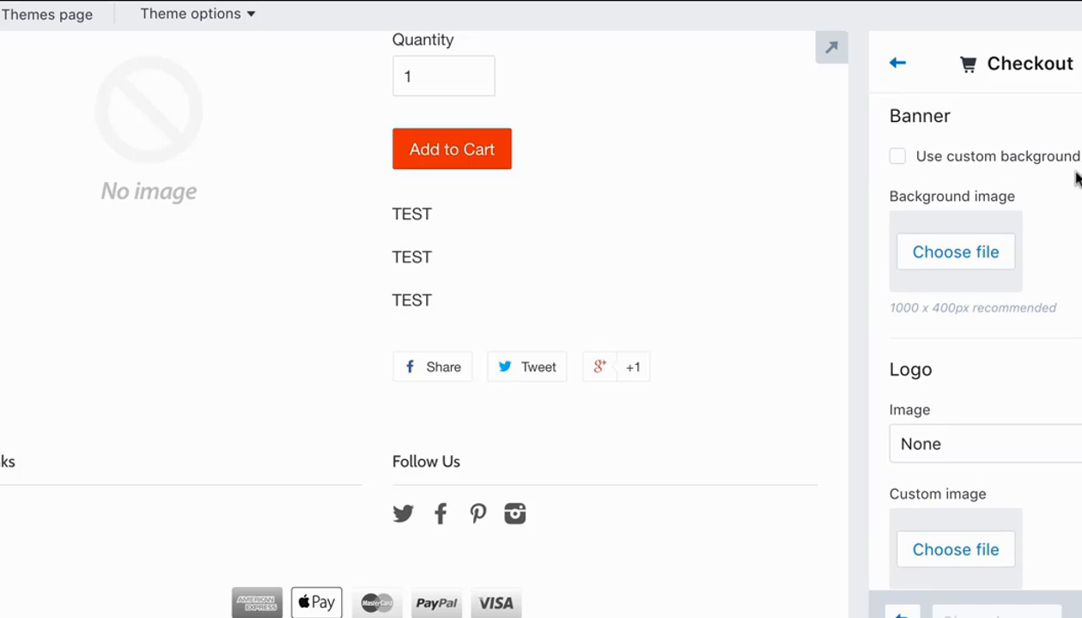
Try Logo.png as the Checkout banner's background image, then discard it.
click(966, 254)
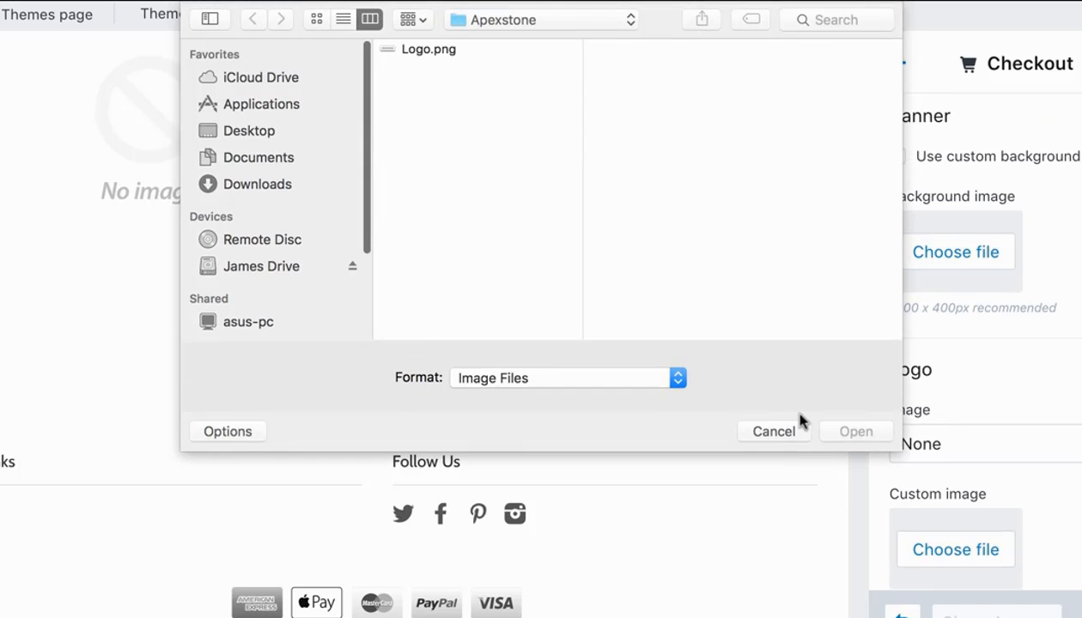
click(784, 432)
click(949, 275)
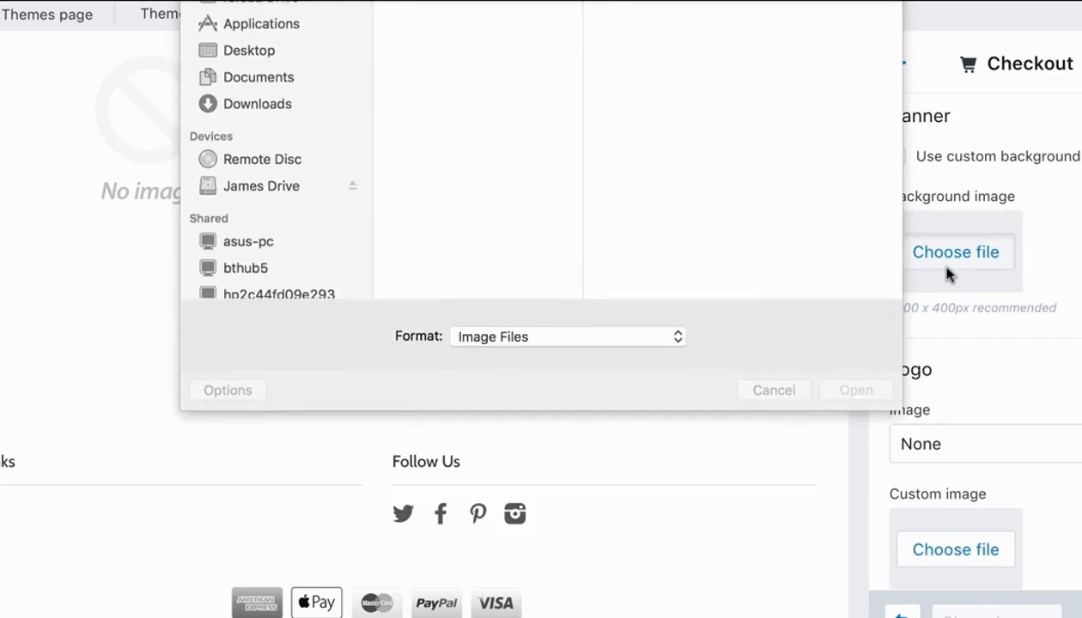
click(439, 49)
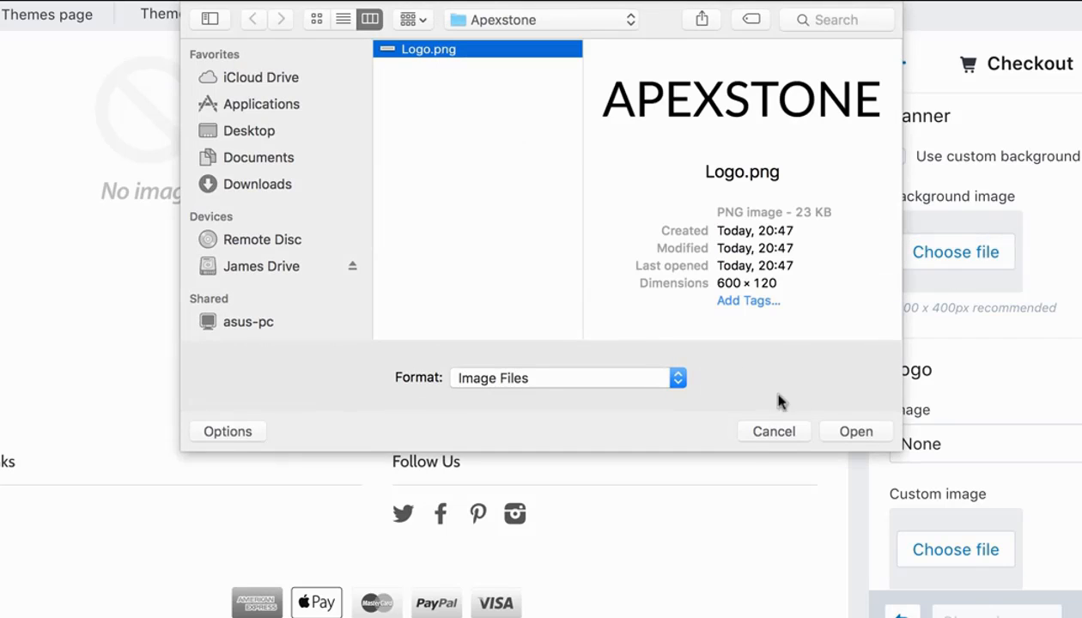
click(831, 430)
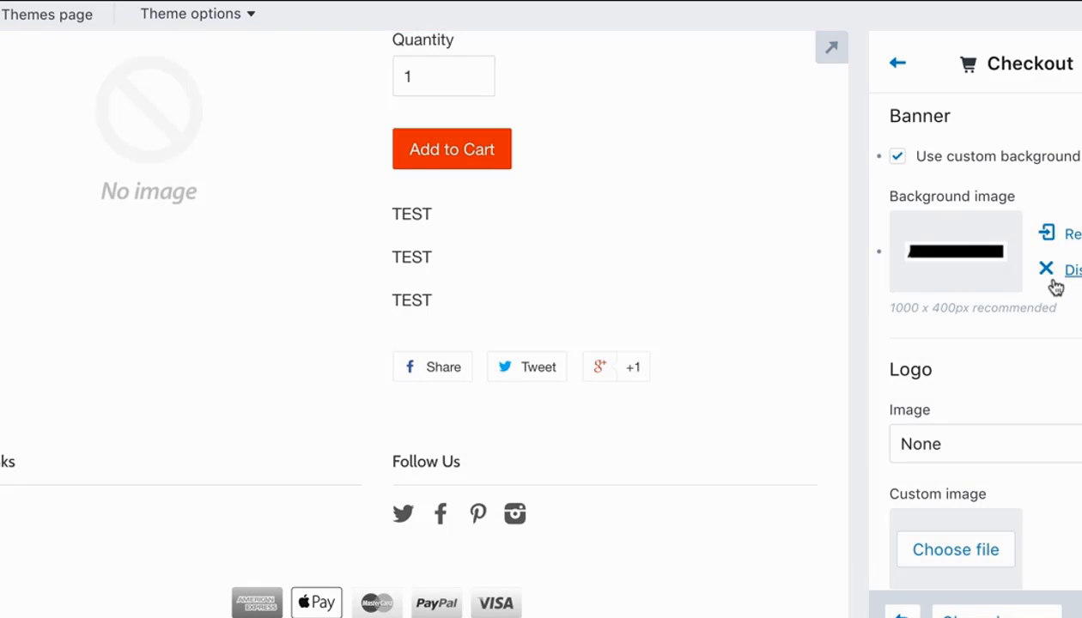
click(1053, 284)
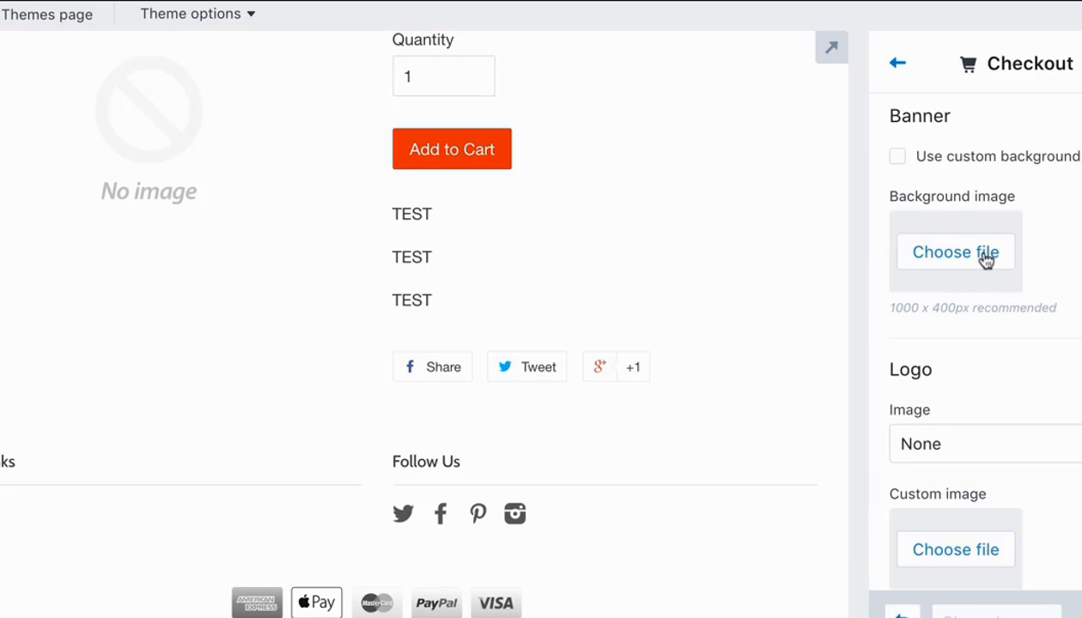
Upload Logo.png as the custom logo image for the checkout, leaving the logo's Image option at None.
click(983, 451)
click(1009, 386)
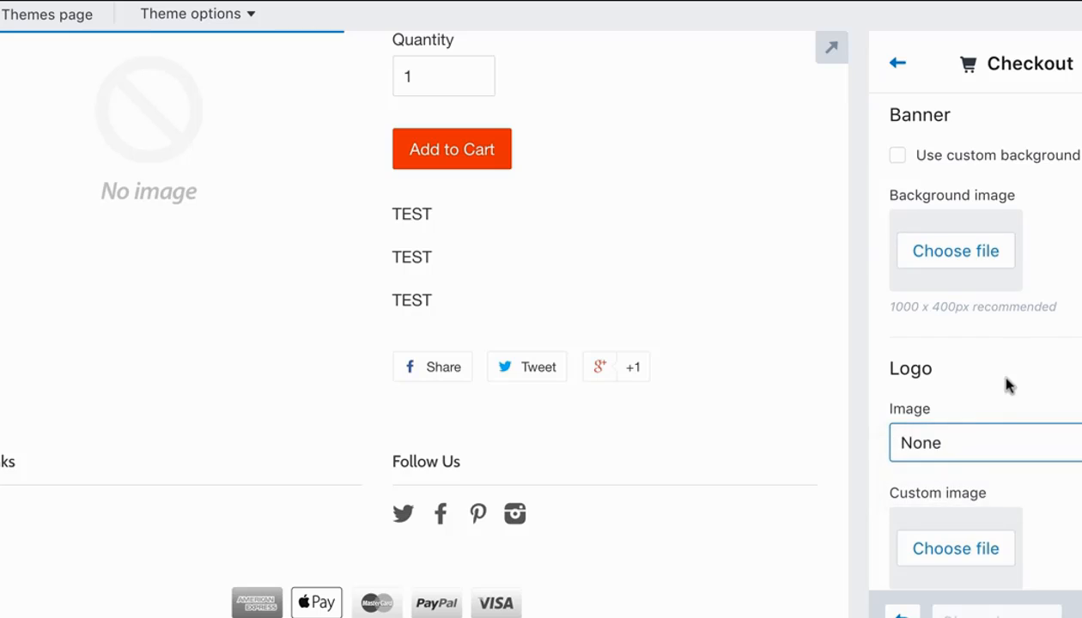
scroll(996, 403, down, 3)
click(985, 425)
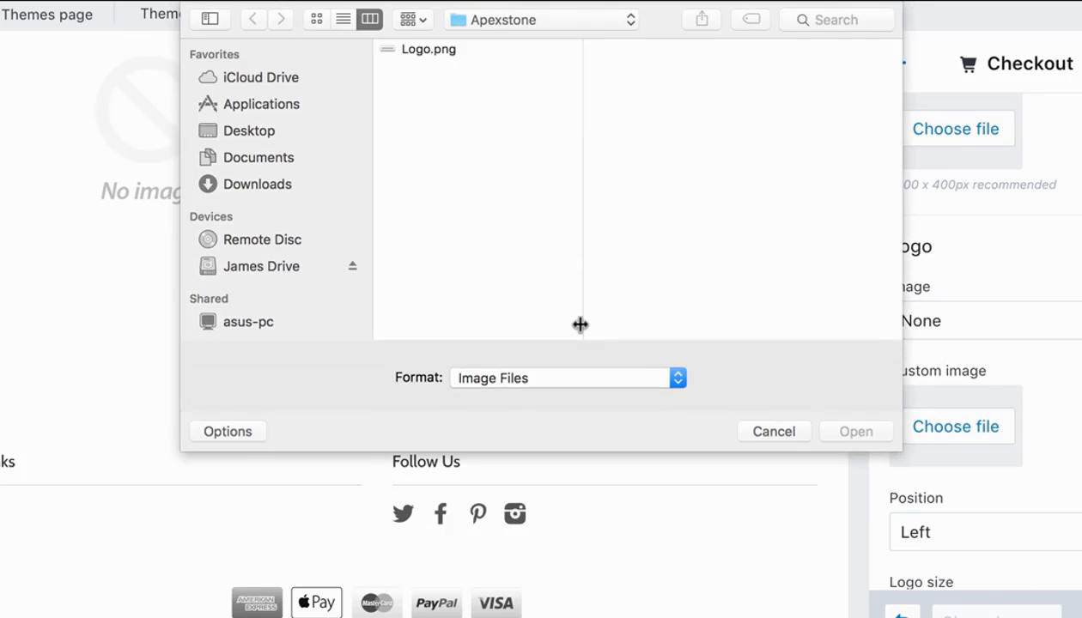
click(434, 49)
click(850, 434)
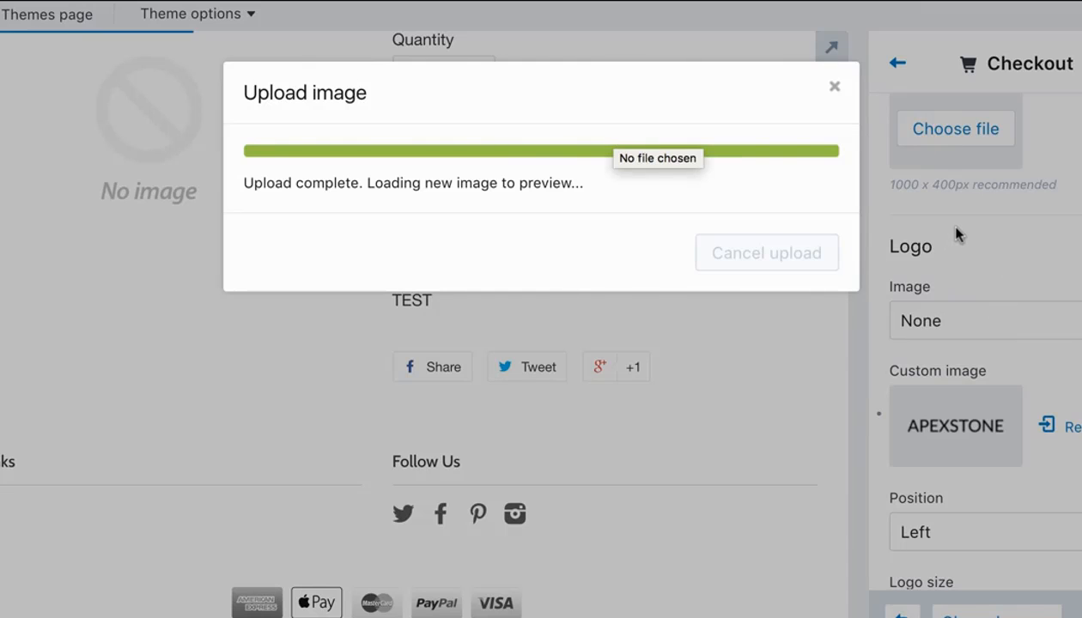
Review the remaining Checkout options, from logo position to typography and colors, then save the changes and return to the settings list.
scroll(959, 232, down, 10)
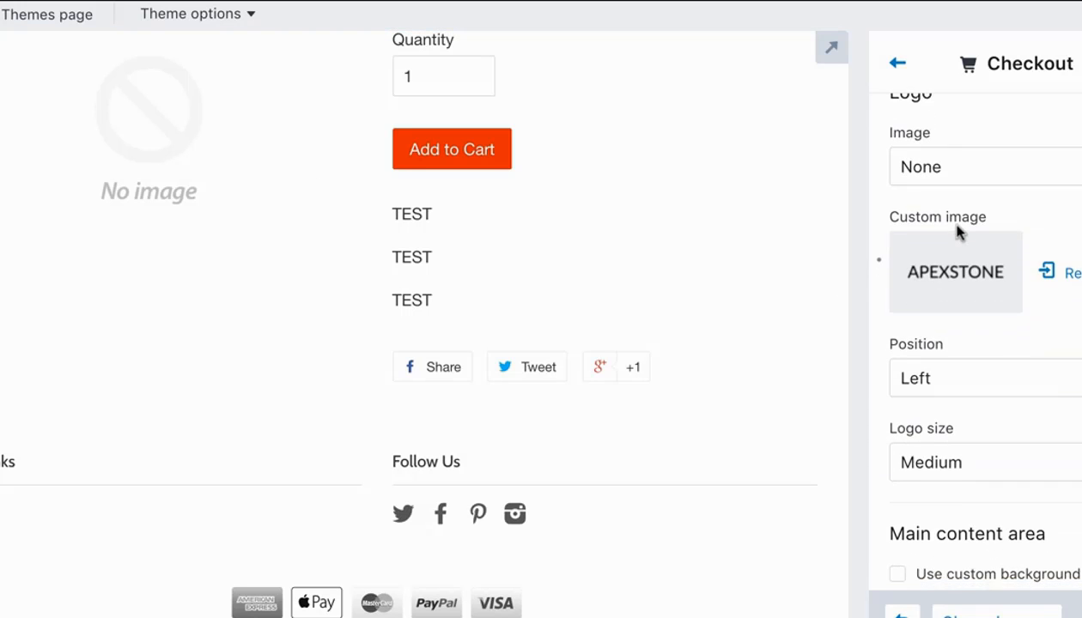
scroll(959, 232, down, 1)
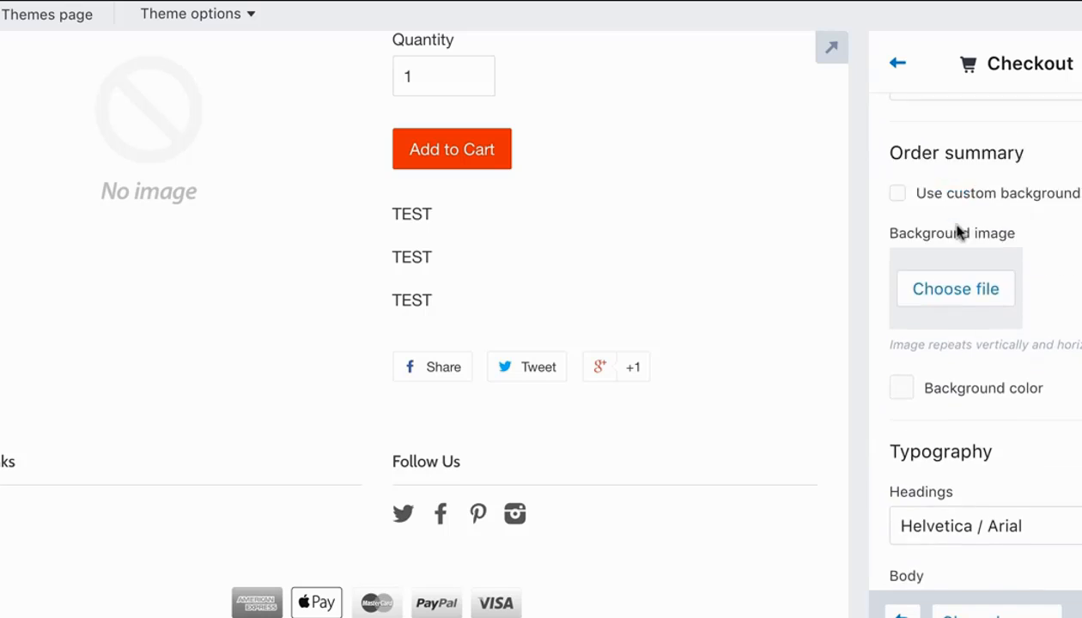
scroll(959, 232, up, 3)
scroll(959, 231, down, 5)
scroll(959, 232, down, 8)
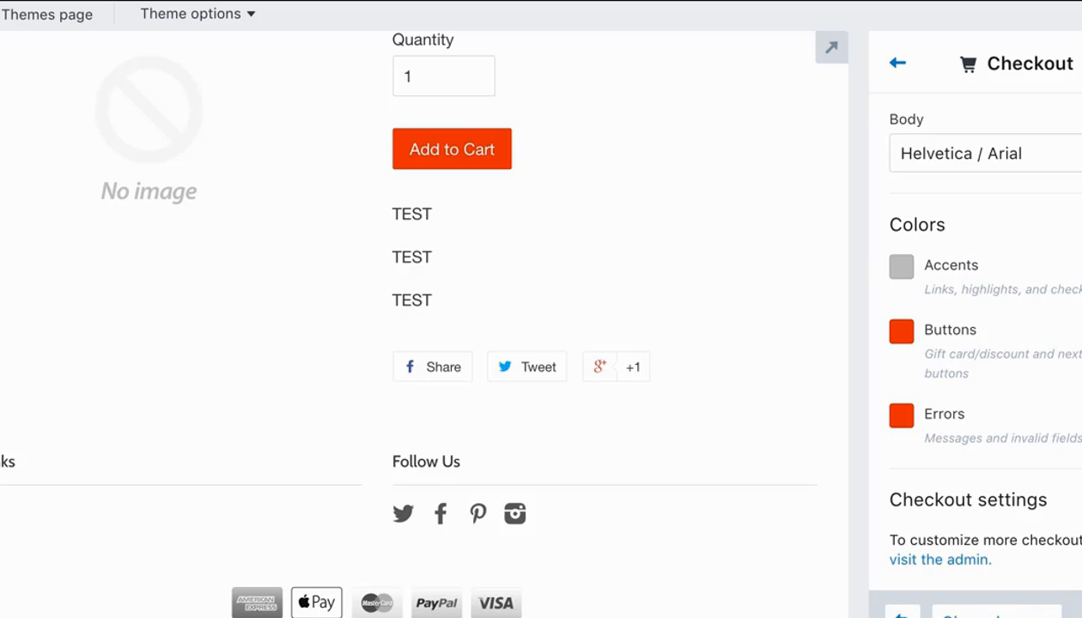
drag(1069, 571, 900, 30)
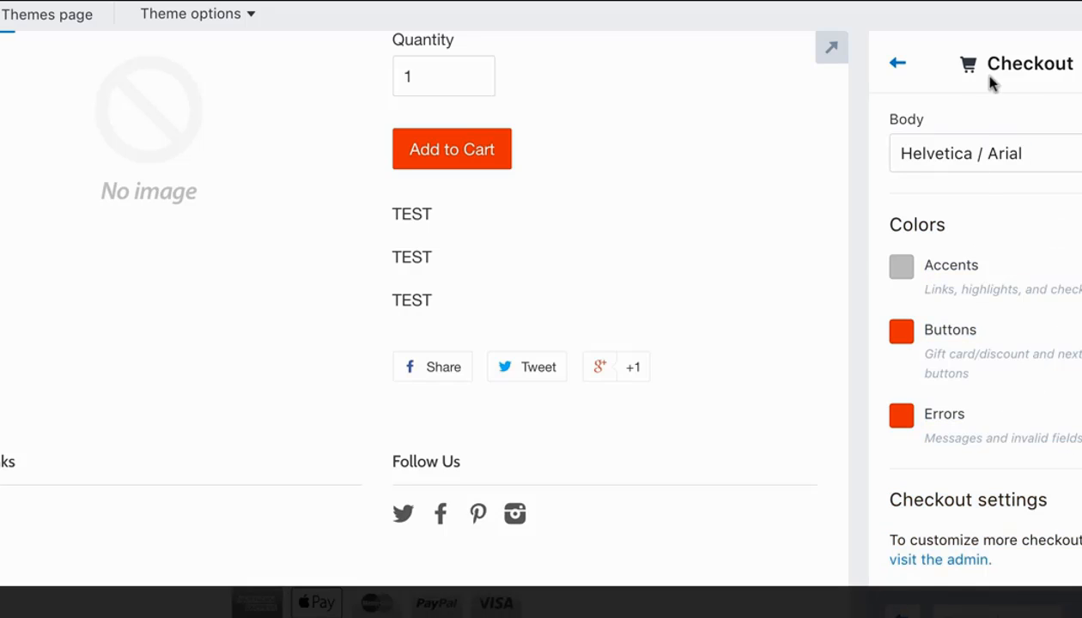
click(902, 71)
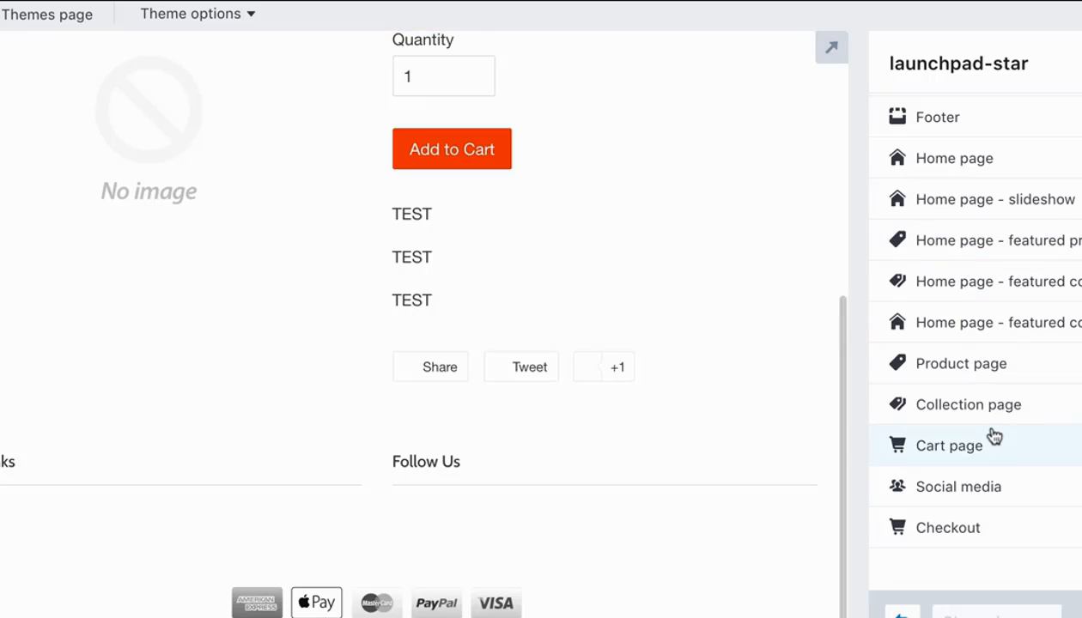
In the Colors settings, set the primary buttons and links color to green #15bc54, save, and return to the settings list.
click(980, 372)
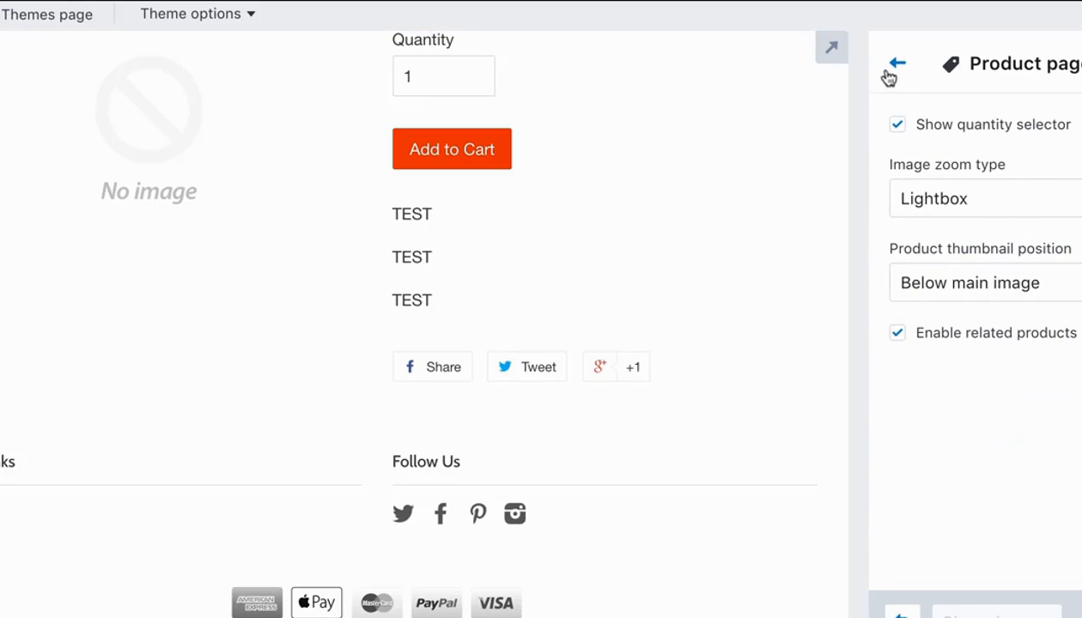
click(892, 74)
scroll(939, 205, up, 4)
click(944, 159)
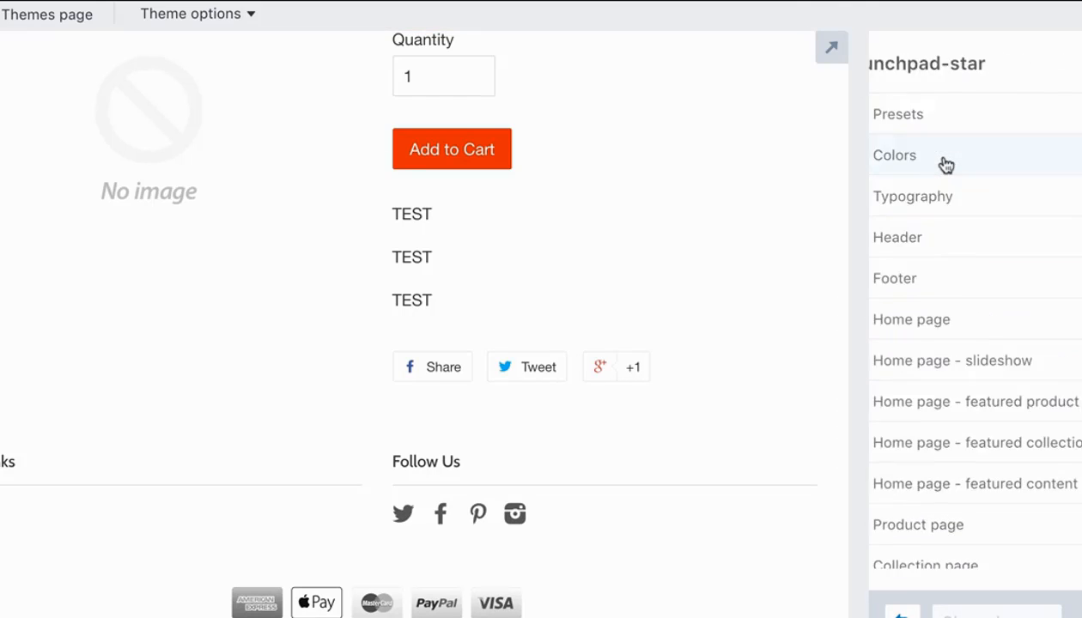
click(901, 218)
mouse_move(1072, 296)
mouse_down()
mouse_move(1079, 321)
mouse_move(1079, 311)
mouse_up()
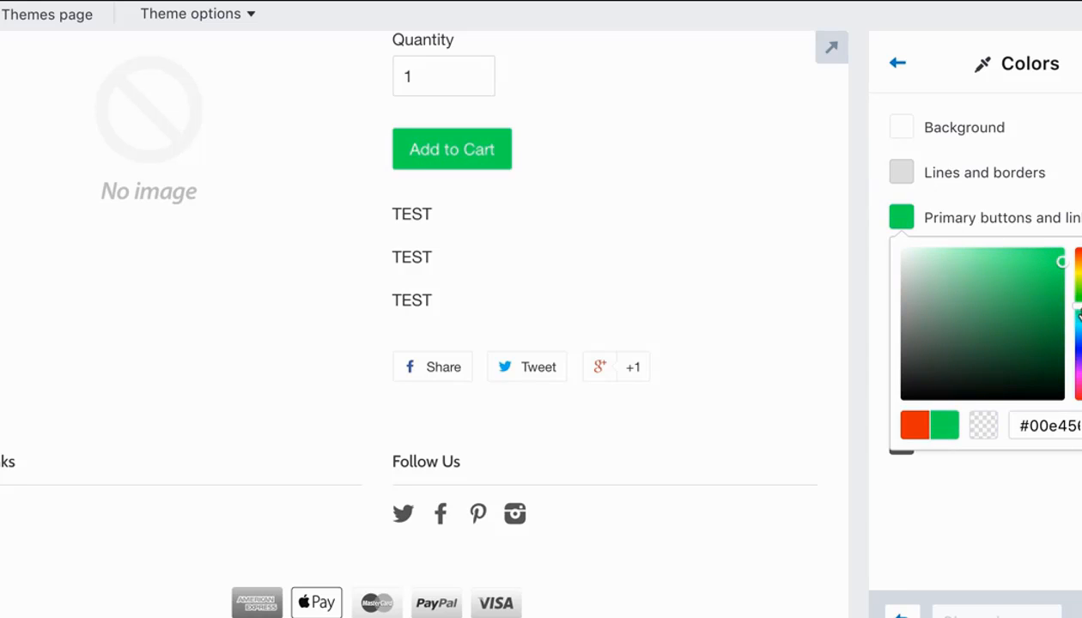
click(1044, 287)
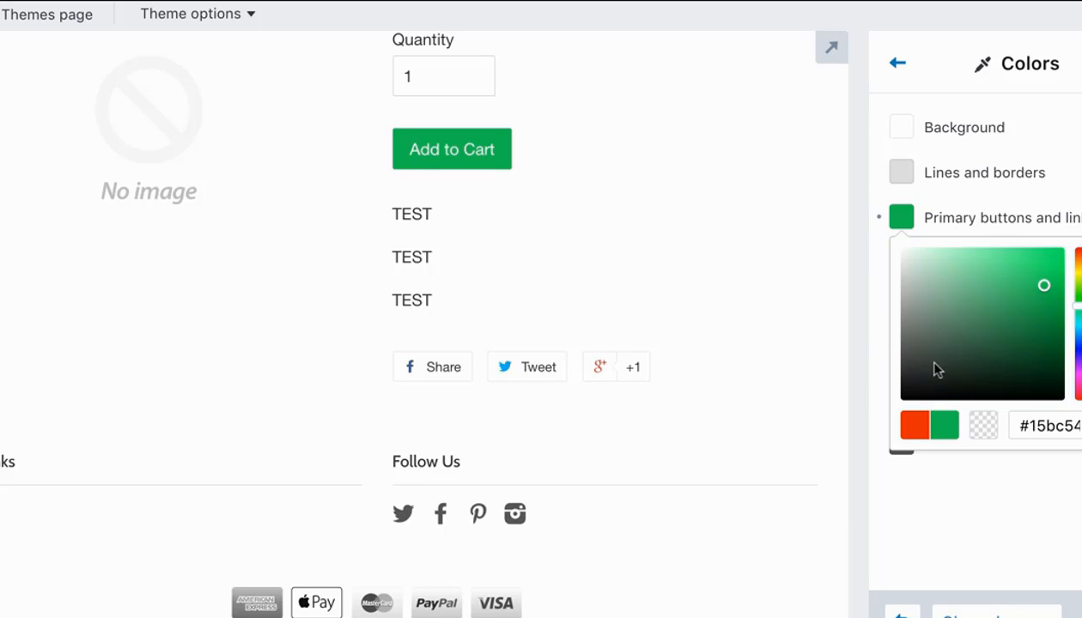
click(1043, 556)
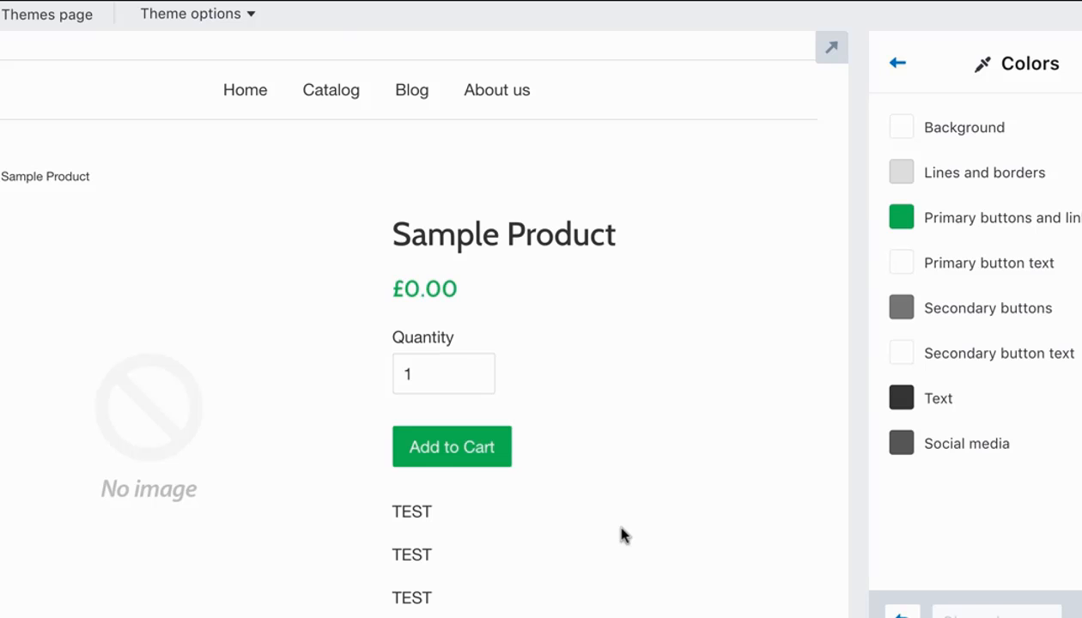
click(897, 64)
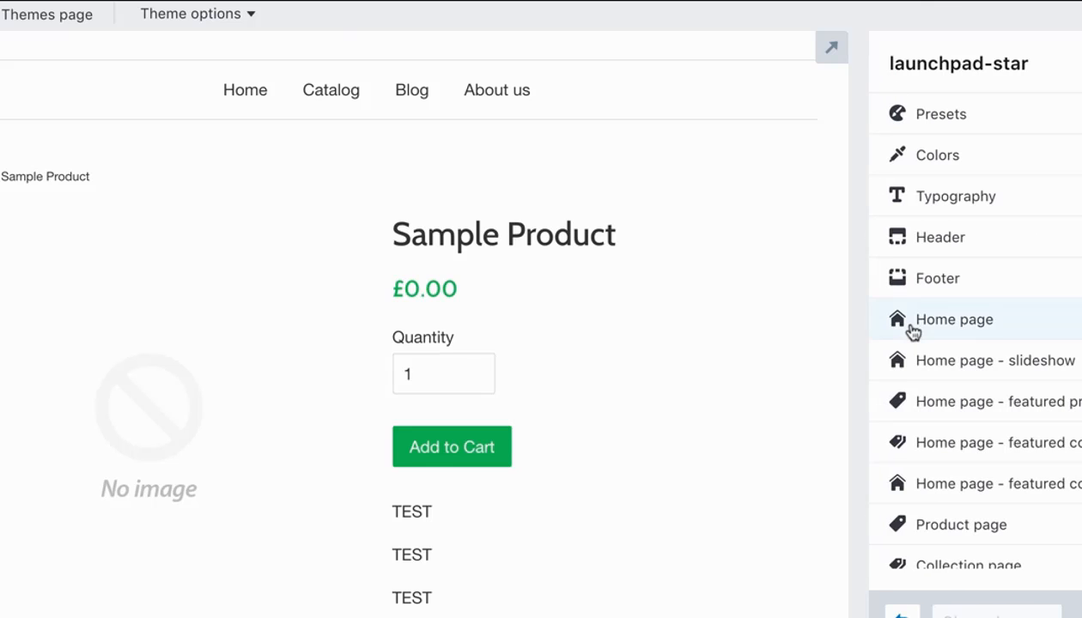
Review the sample product page in the theme preview, including at full width, and look over the store's Themes page.
scroll(631, 429, down, 5)
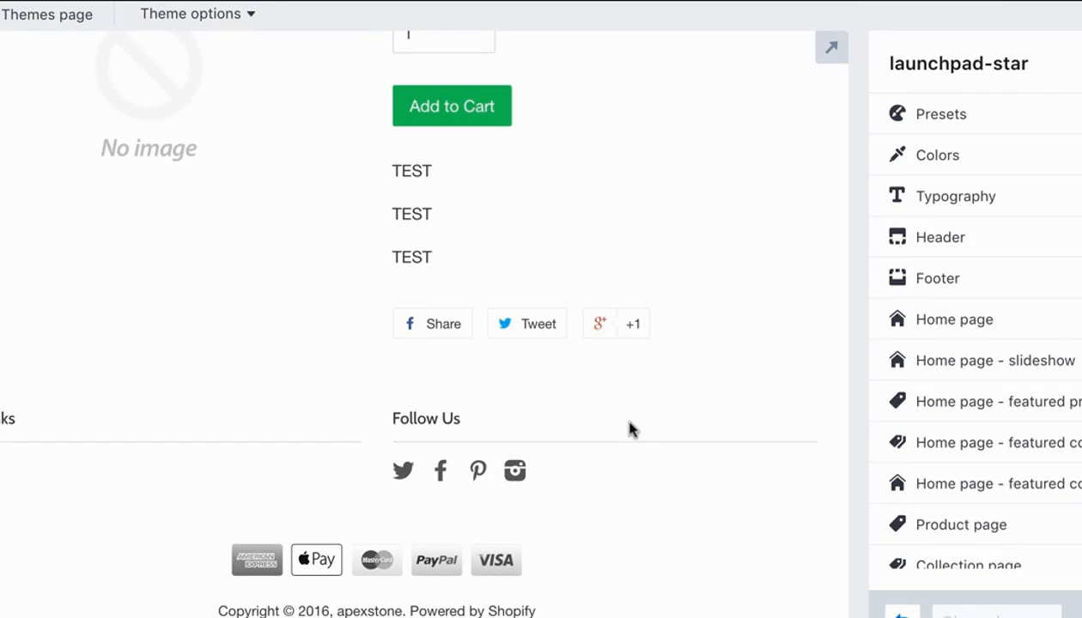
scroll(631, 429, up, 8)
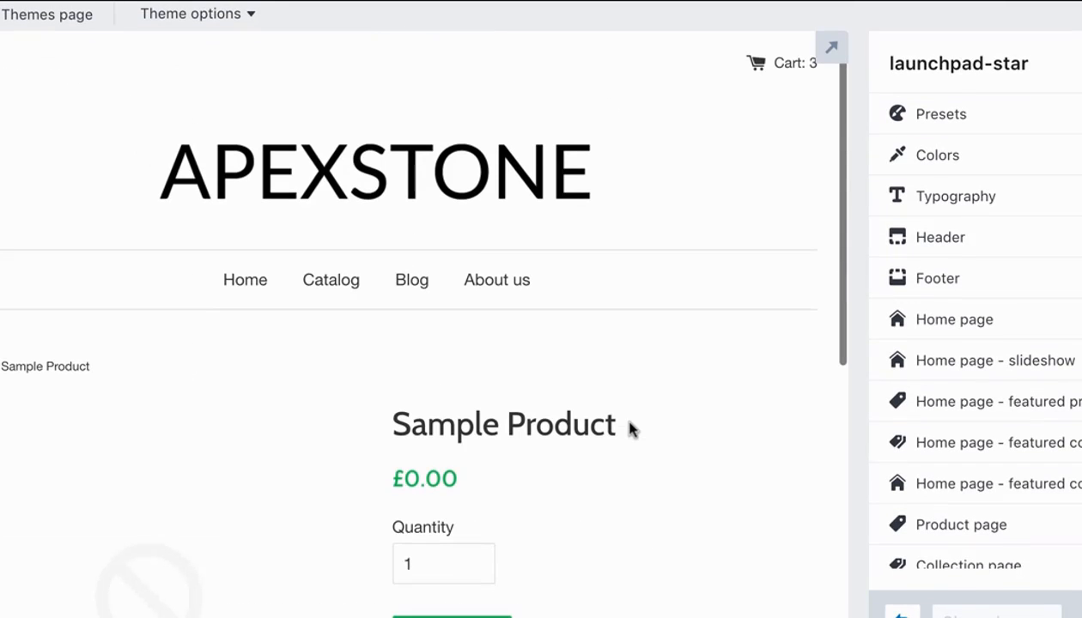
click(831, 48)
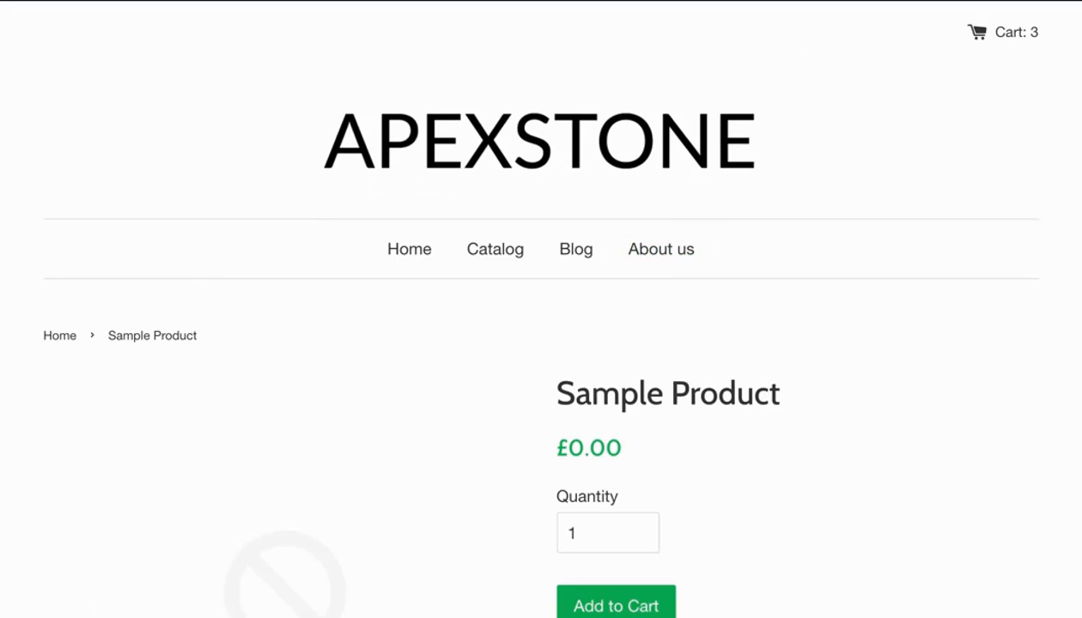
mouse_move(975, 103)
click(835, 52)
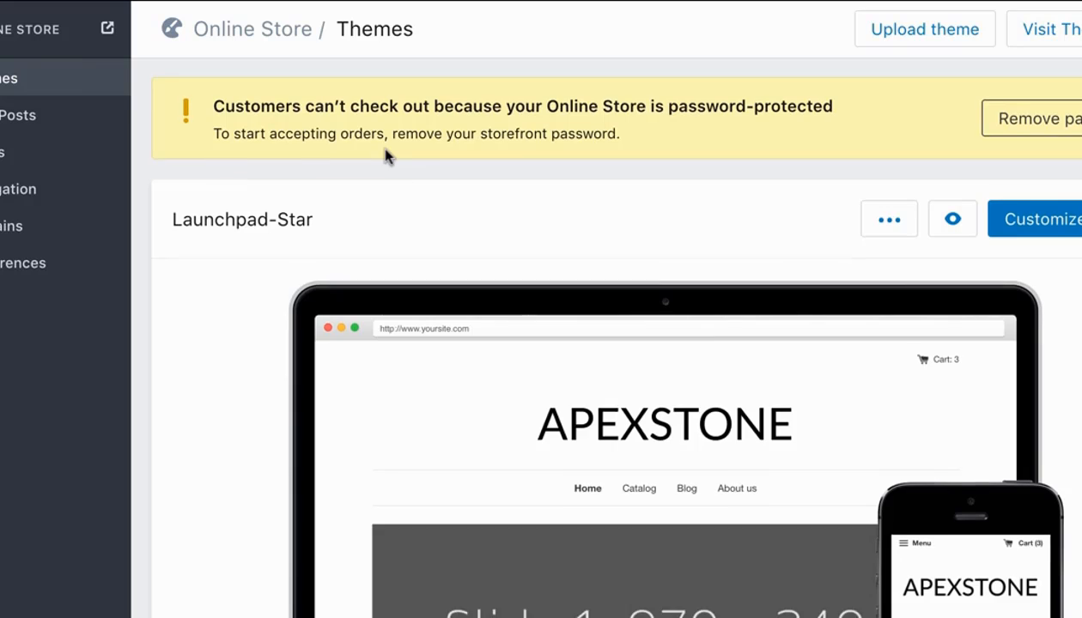
scroll(386, 155, down, 2)
scroll(386, 156, down, 2)
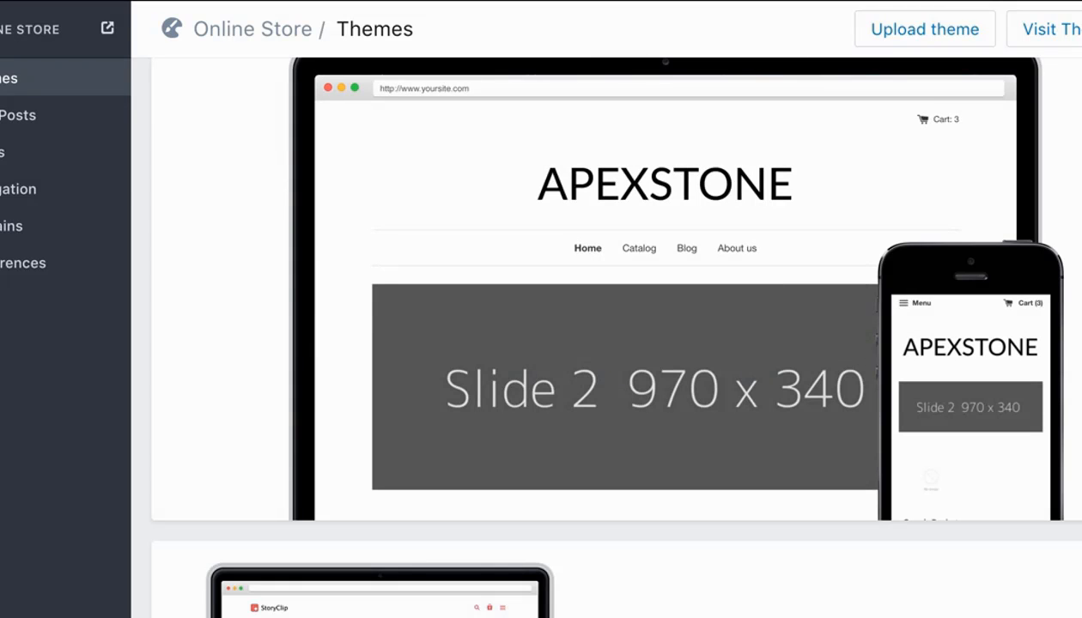
Open the store's About us page for editing and review the suggested topics in its placeholder content.
mouse_move(2, 585)
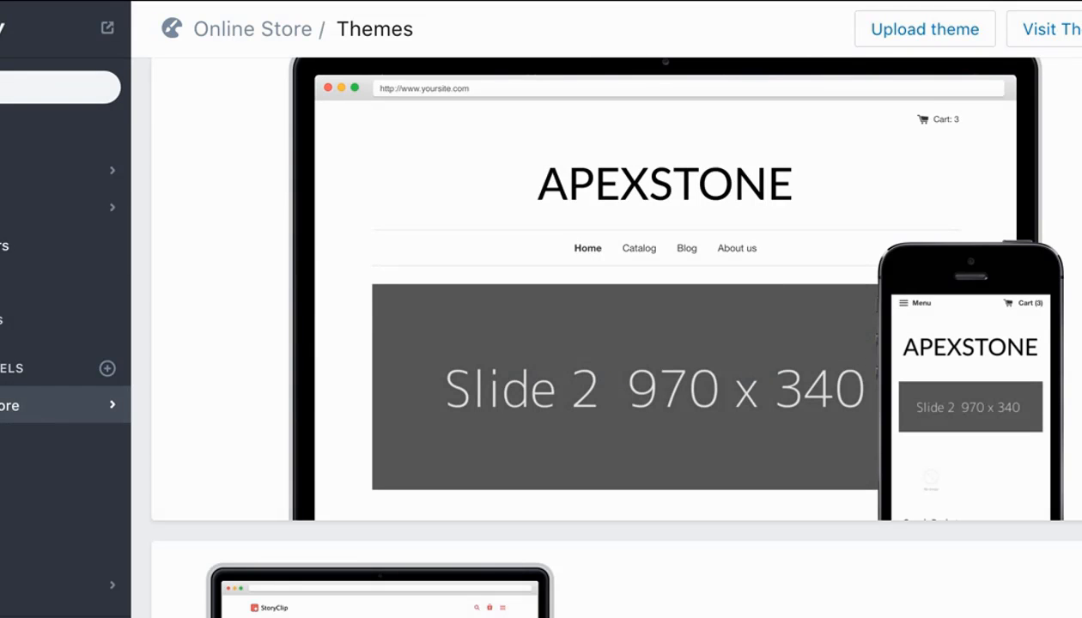
click(10, 153)
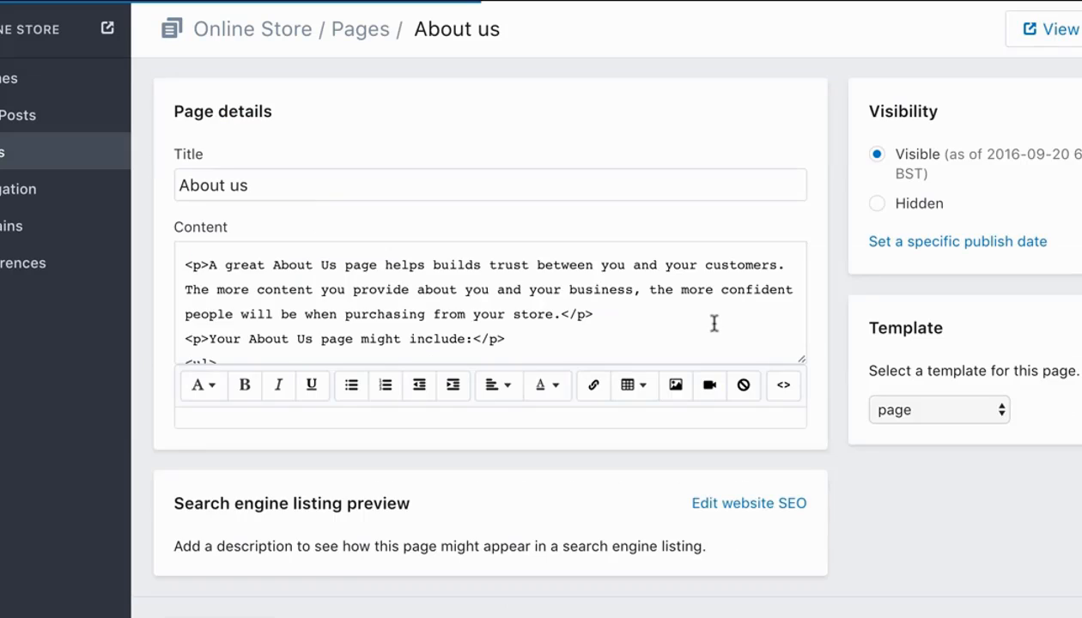
scroll(531, 387, down, 1)
scroll(532, 387, down, 3)
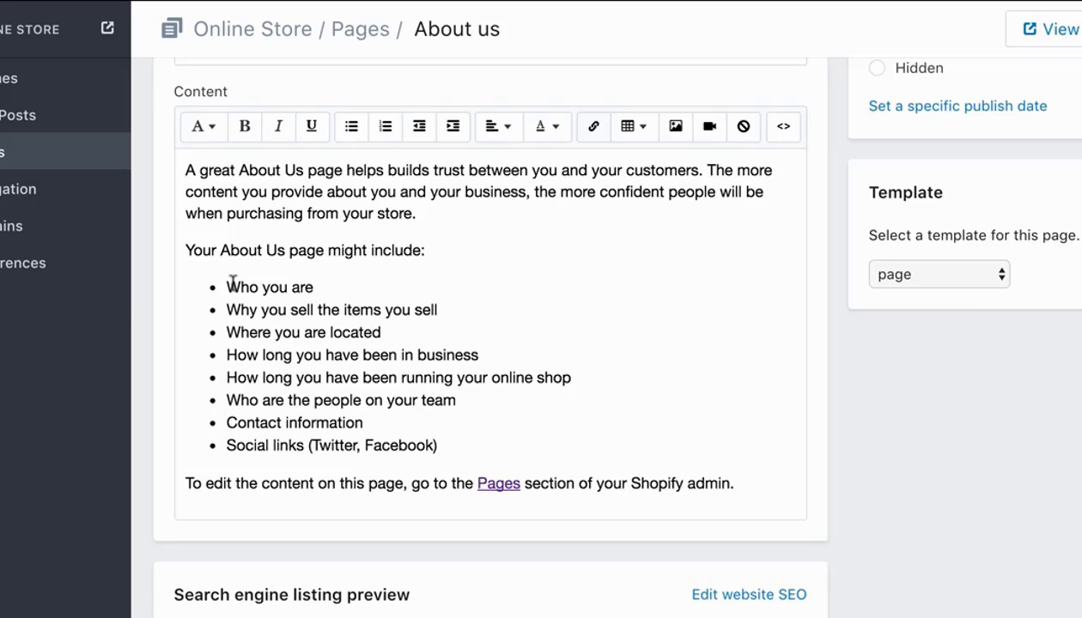
drag(227, 283, 359, 285)
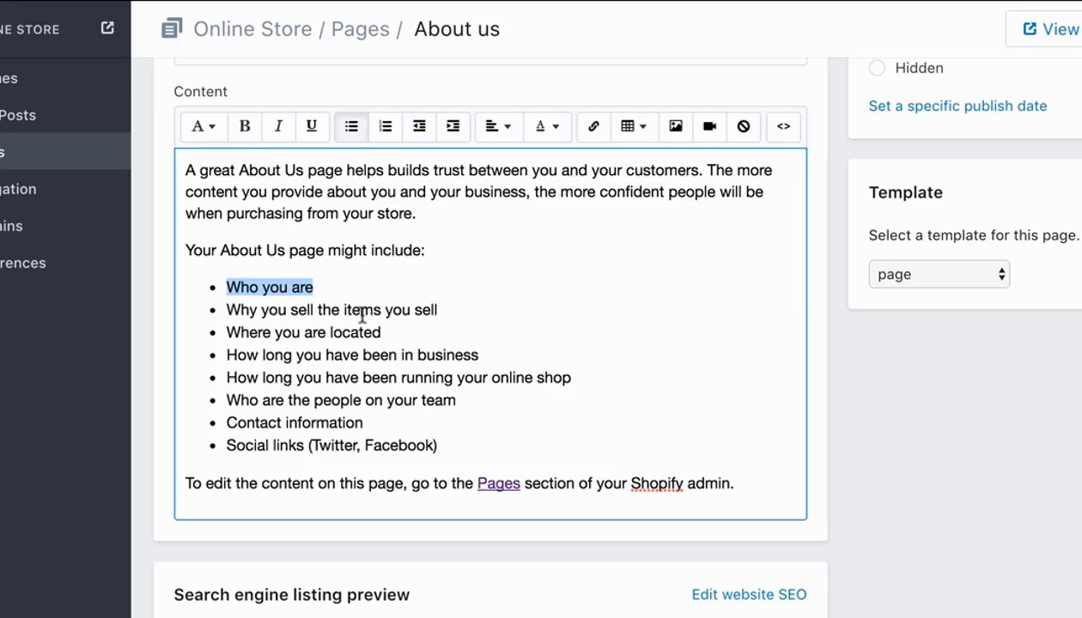
scroll(361, 316, down, 1)
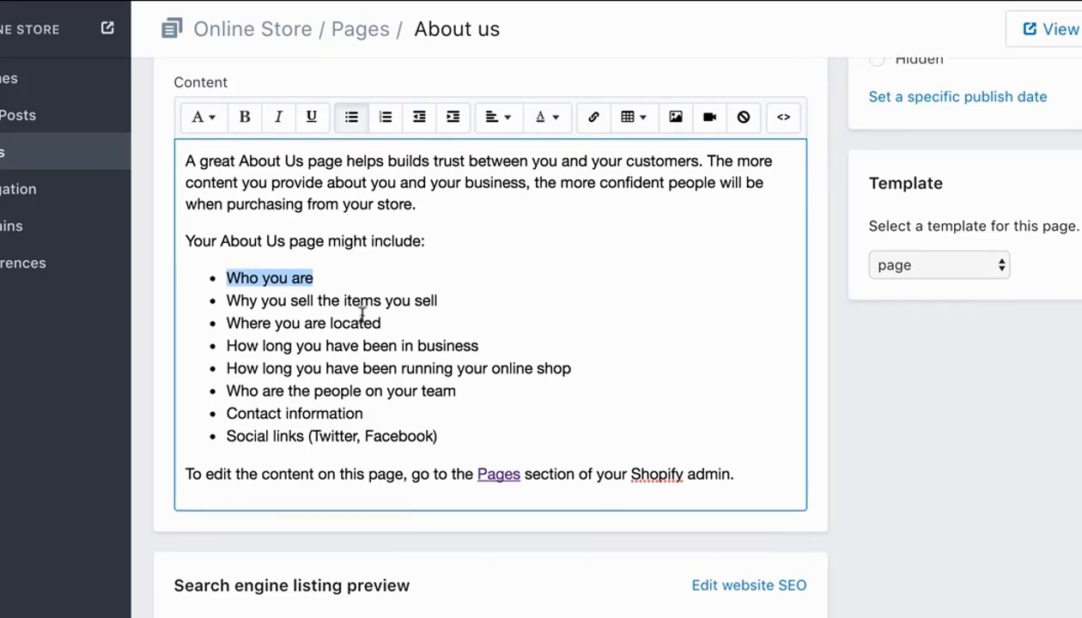
click(363, 346)
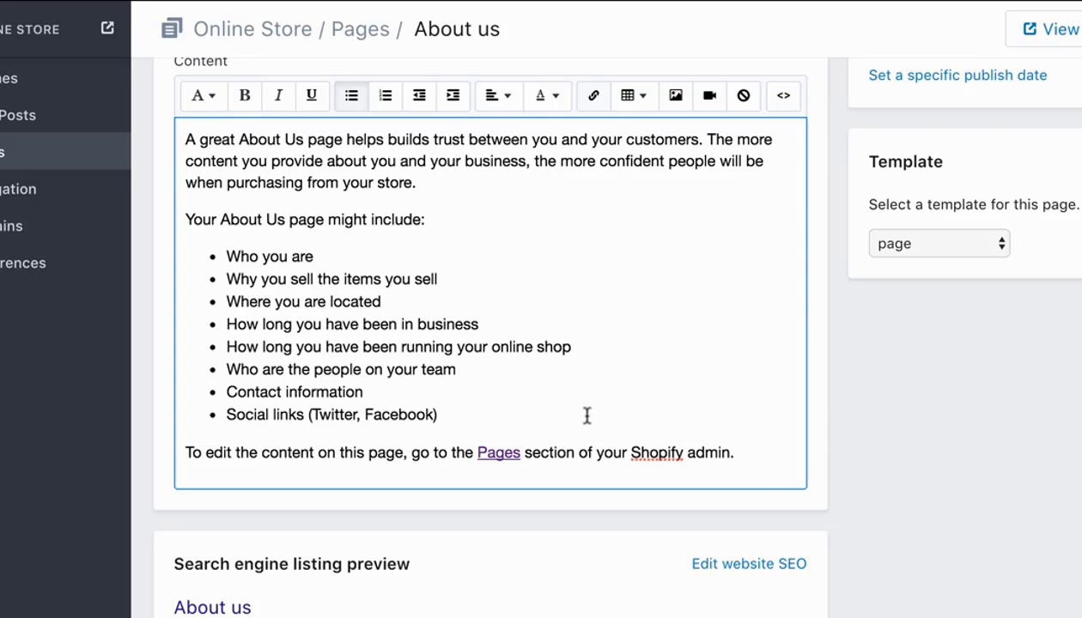
Replace the entire placeholder content of the About us page with the greeting "Hey guys,".
drag(740, 456, 125, 99)
key(BackSpace)
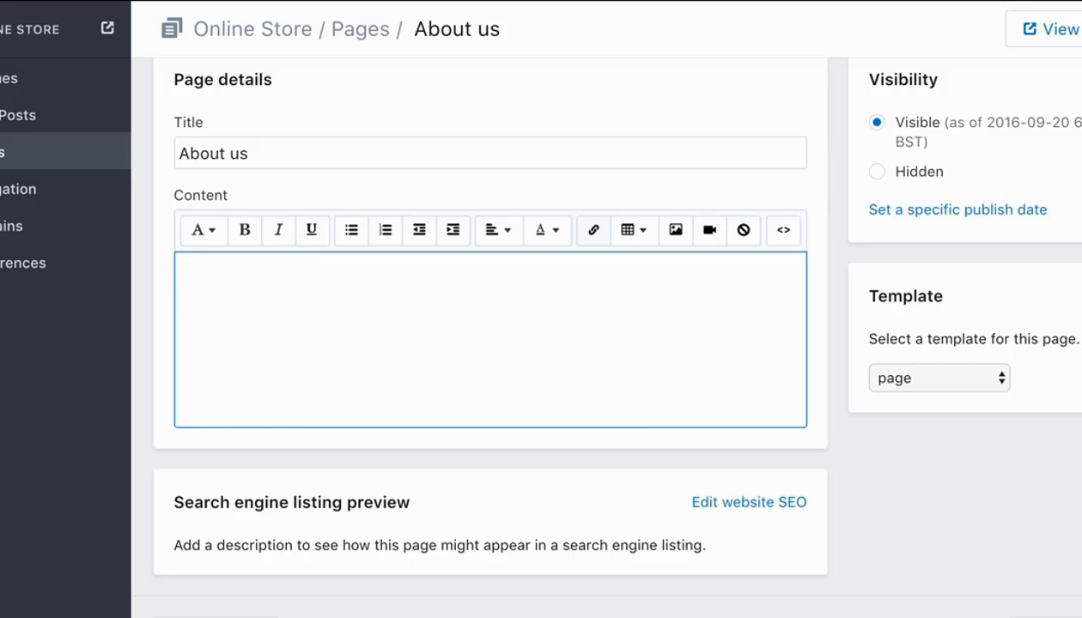
text(Hey guys)
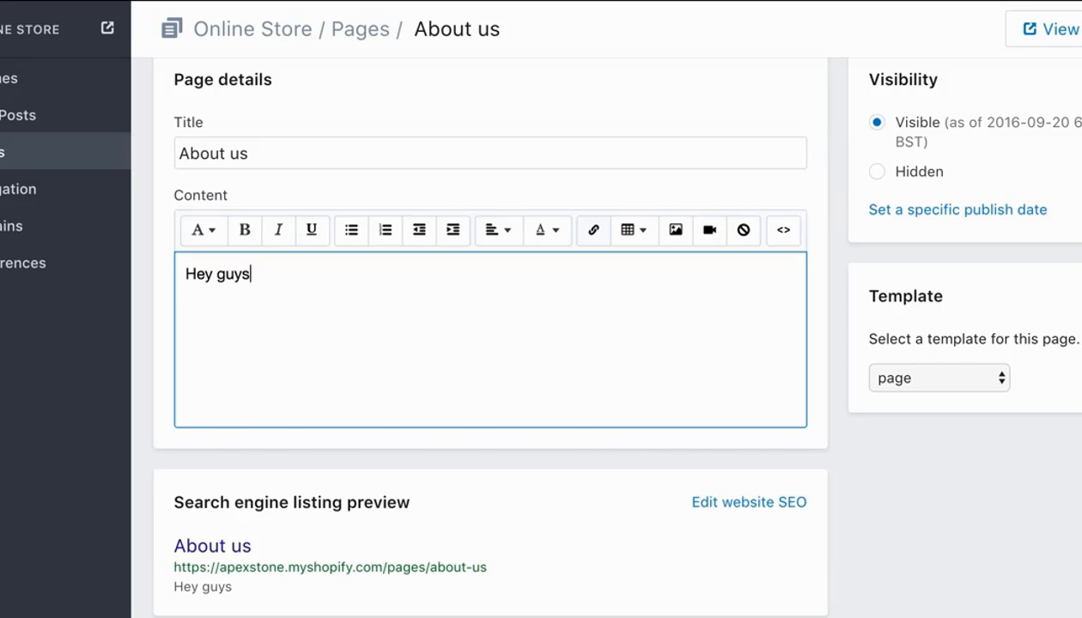
text(,)
key(Return)
Begin a second paragraph below the greeting with "Here at Apexstone we aim to provide".
text(W)
key(BackSpace)
text(here)
key(BackSpace)
key(BackSpace)
key(BackSpace)
key(BackSpace)
text(Here at)
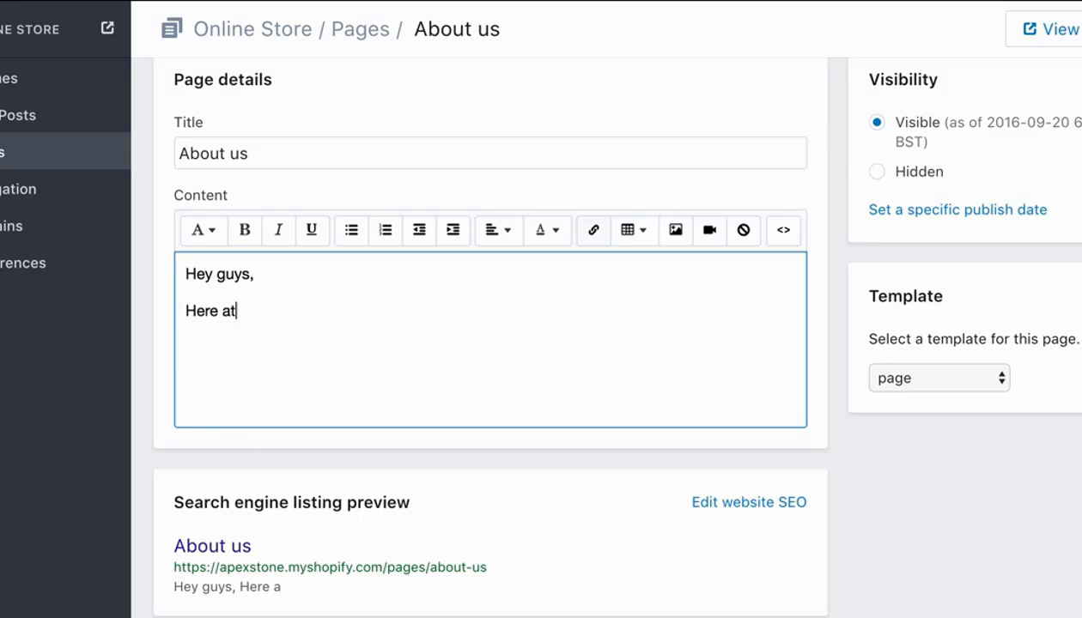
text( Apex)
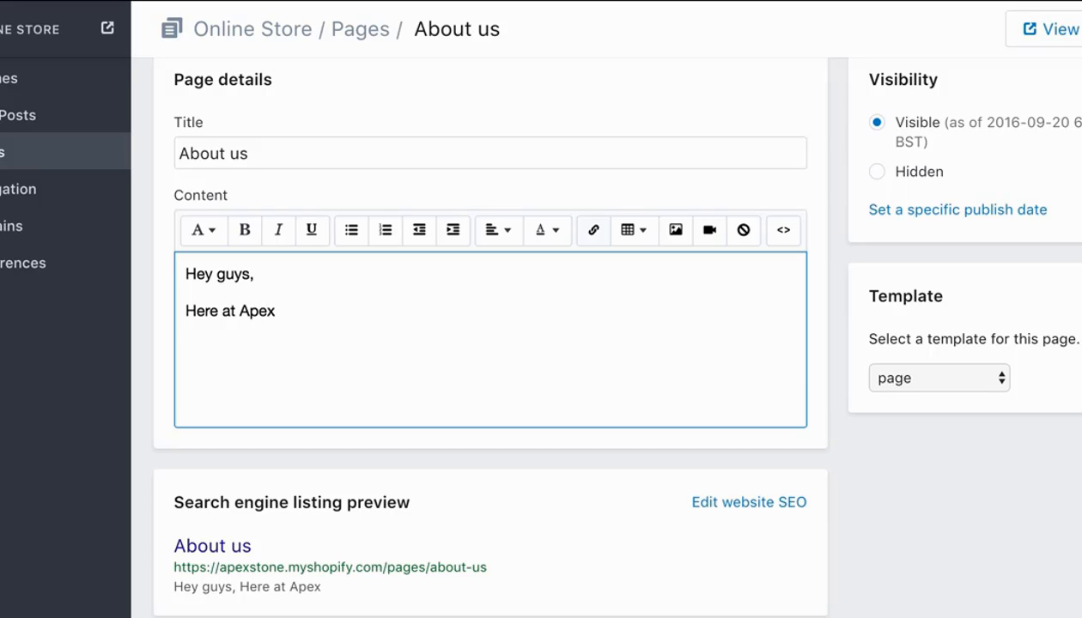
text(stone we aim to )
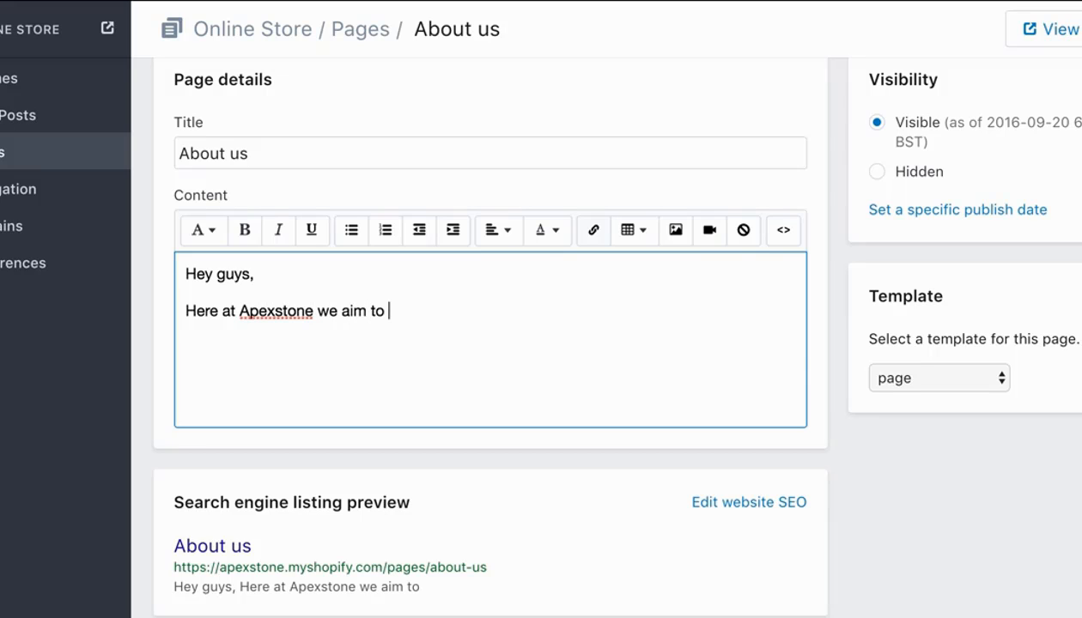
text(provide)
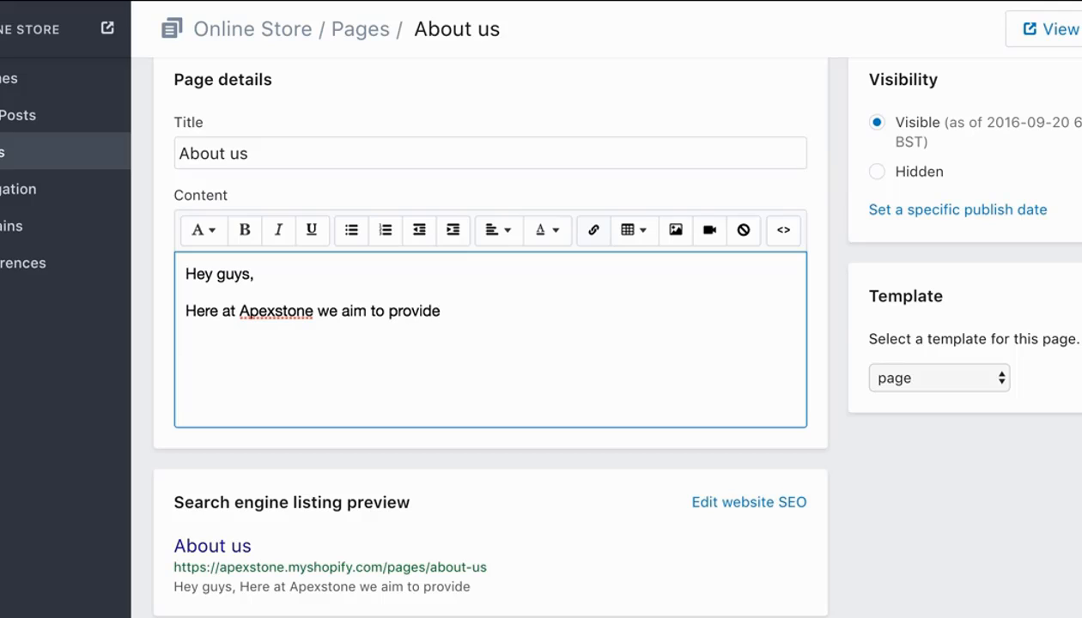
text( high qula)
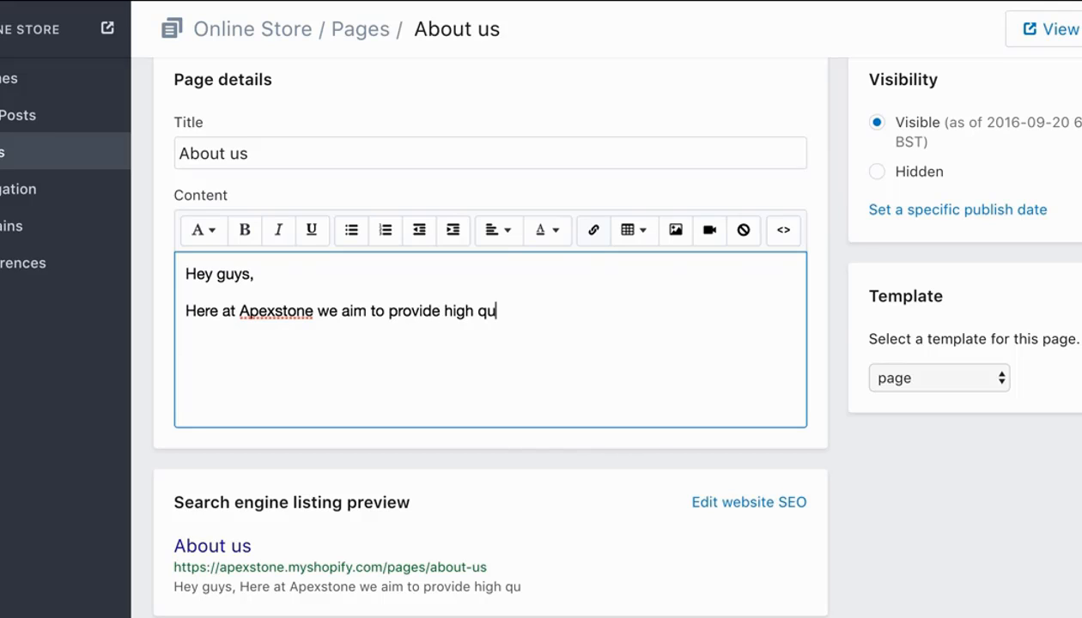
Complete the second paragraph's sentence with "high quality mens jewellery that makes you stand out from the crowd.".
key(BackSpace)
key(BackSpace)
text(a)
text(lity me)
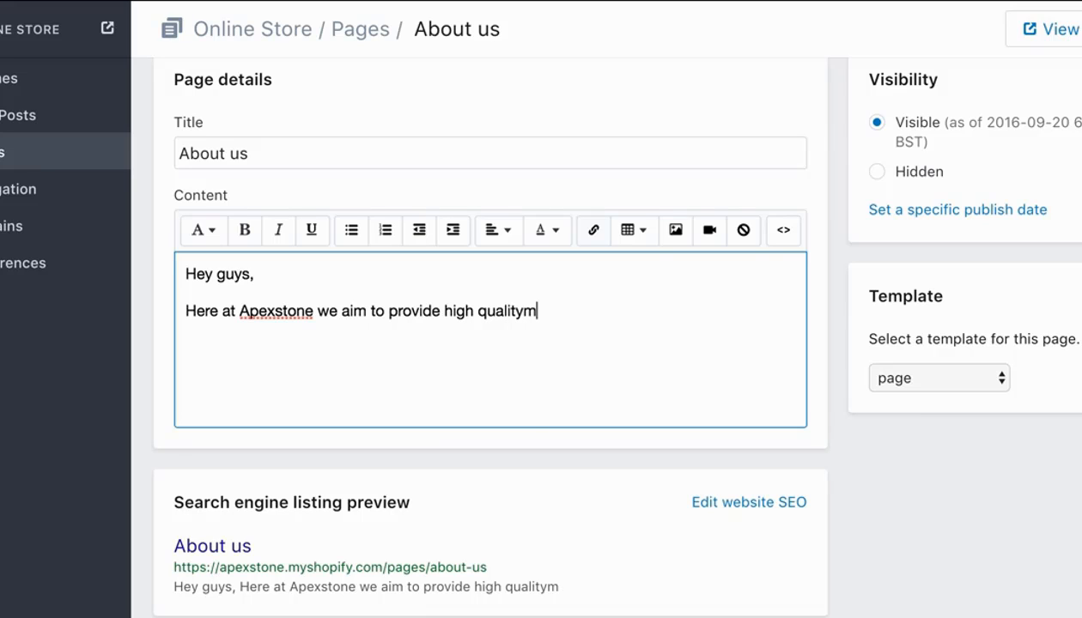
text(ns jewll)
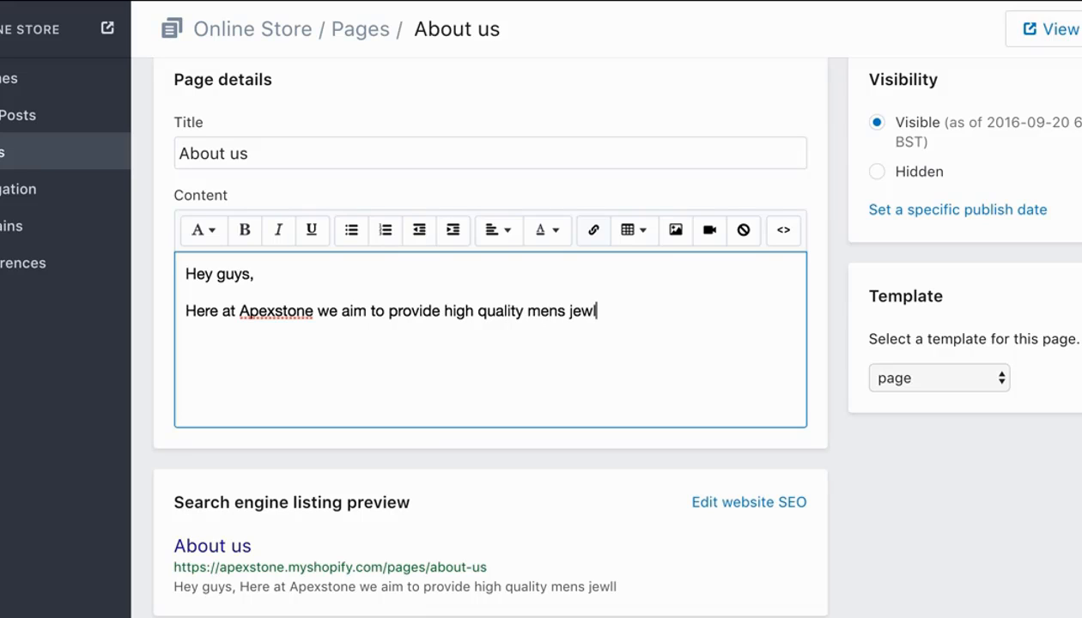
key(BackSpace)
text(ellery t)
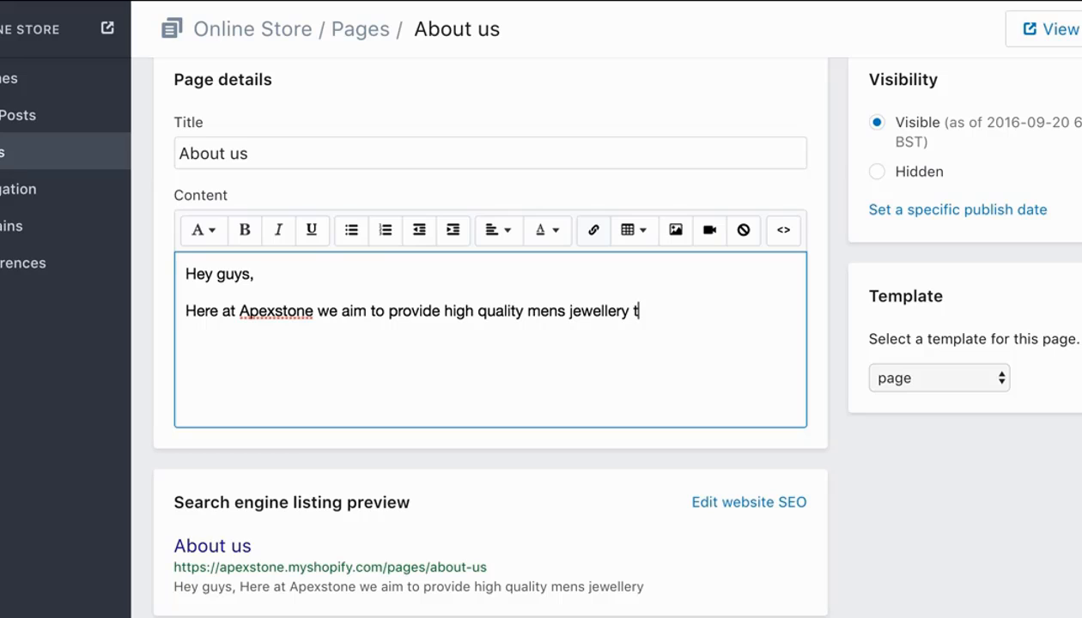
text(hat makes y)
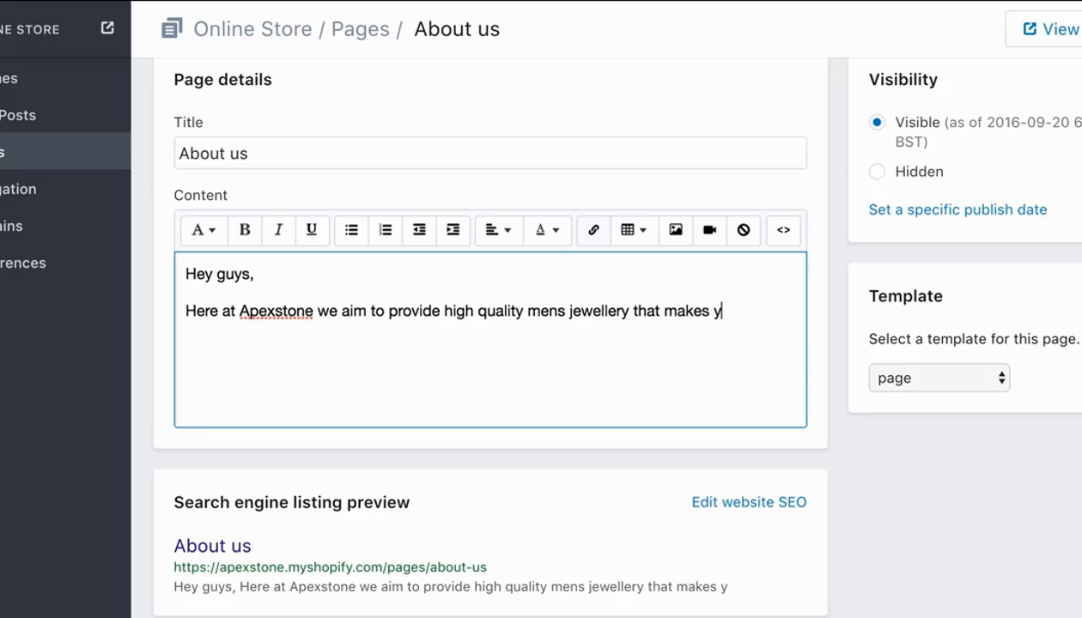
text(ou stand out f)
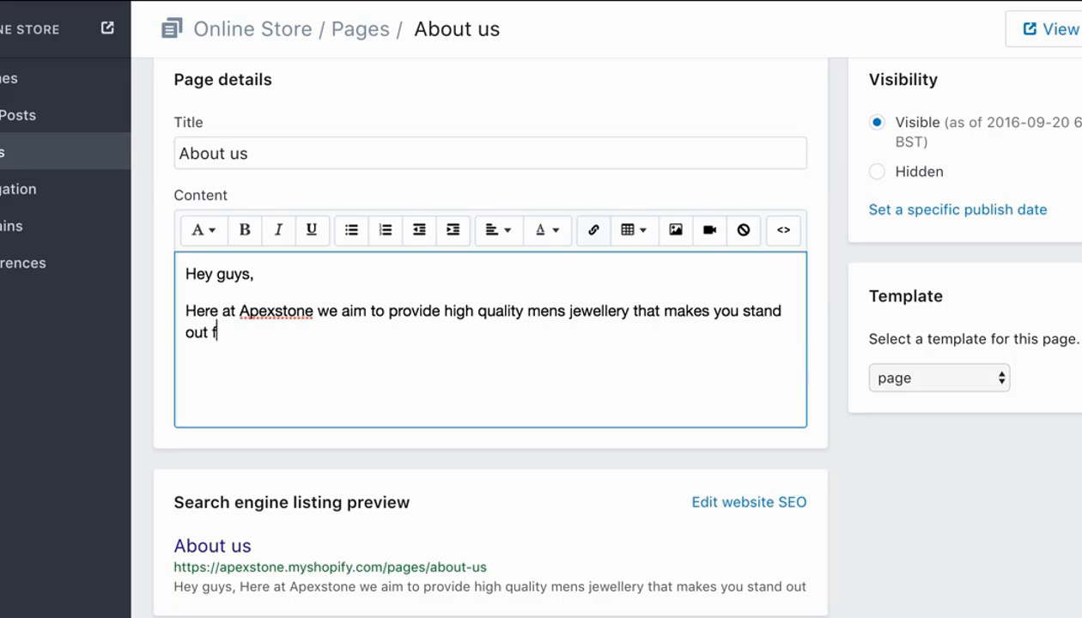
text(rom the cor)
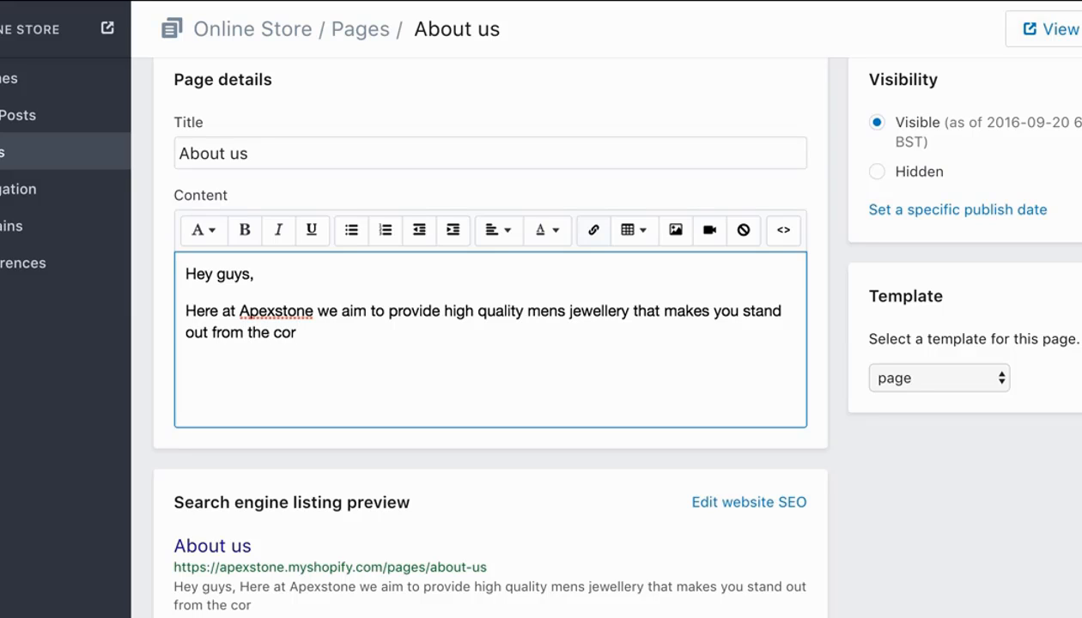
key(BackSpace)
key(BackSpace)
text(rowd)
text(Our bra)
text(nd sta)
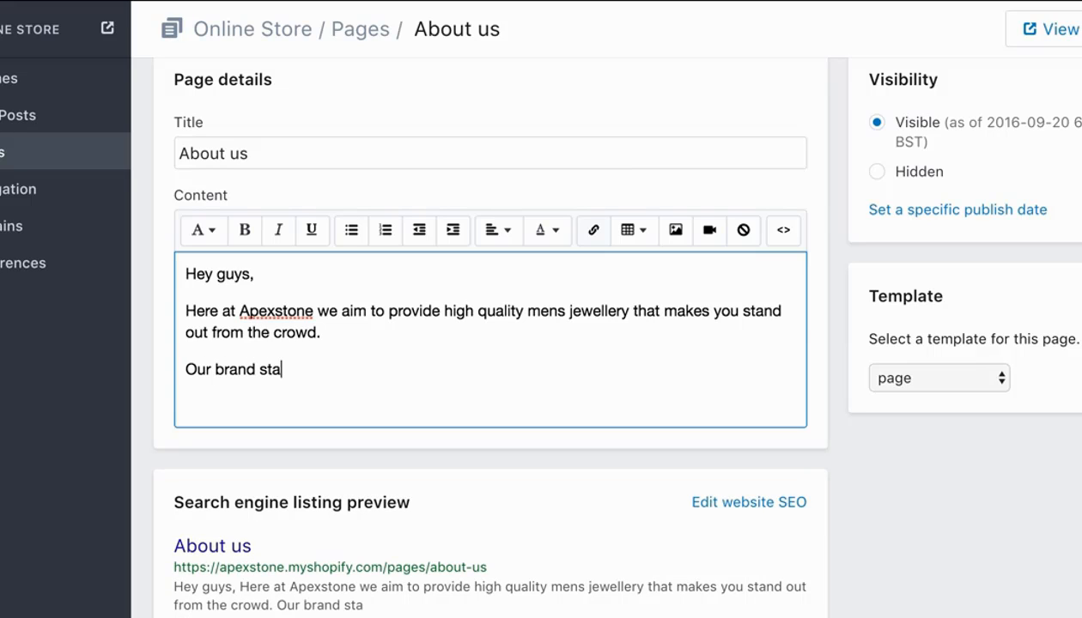
key(BackSpace)
key(BackSpace)
key(BackSpace)
key(BackSpace)
key(BackSpace)
key(BackSpace)
key(BackSpace)
key(BackSpace)
key(BackSpace)
key(BackSpace)
key(BackSpace)
key(BackSpace)
key(BackSpace)
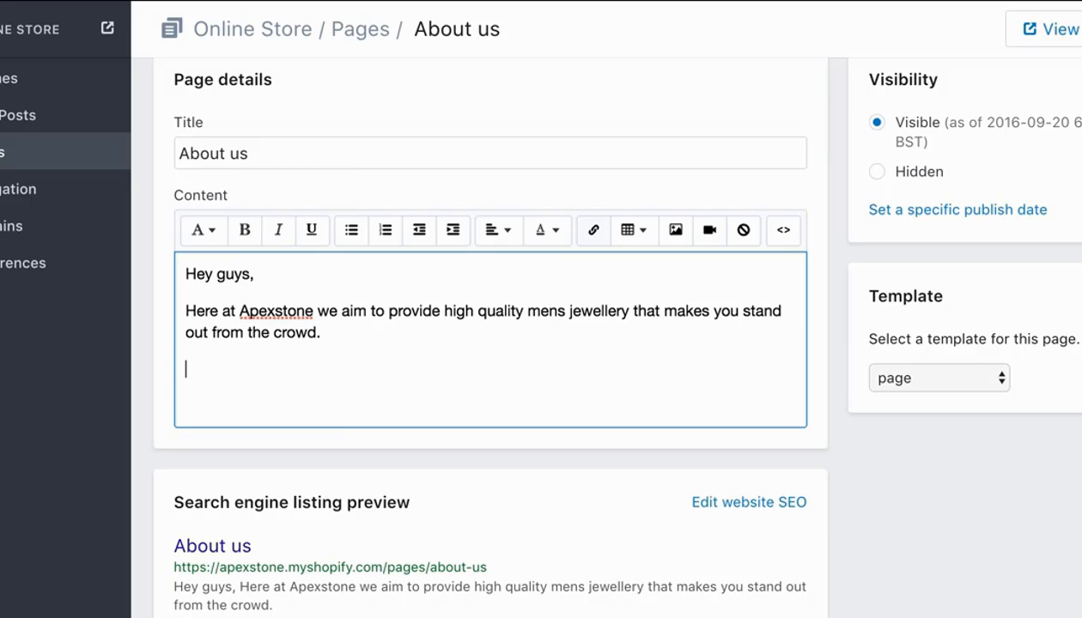
Begin the third paragraph of the About us content with "We started our brand in 2016".
text(We started out)
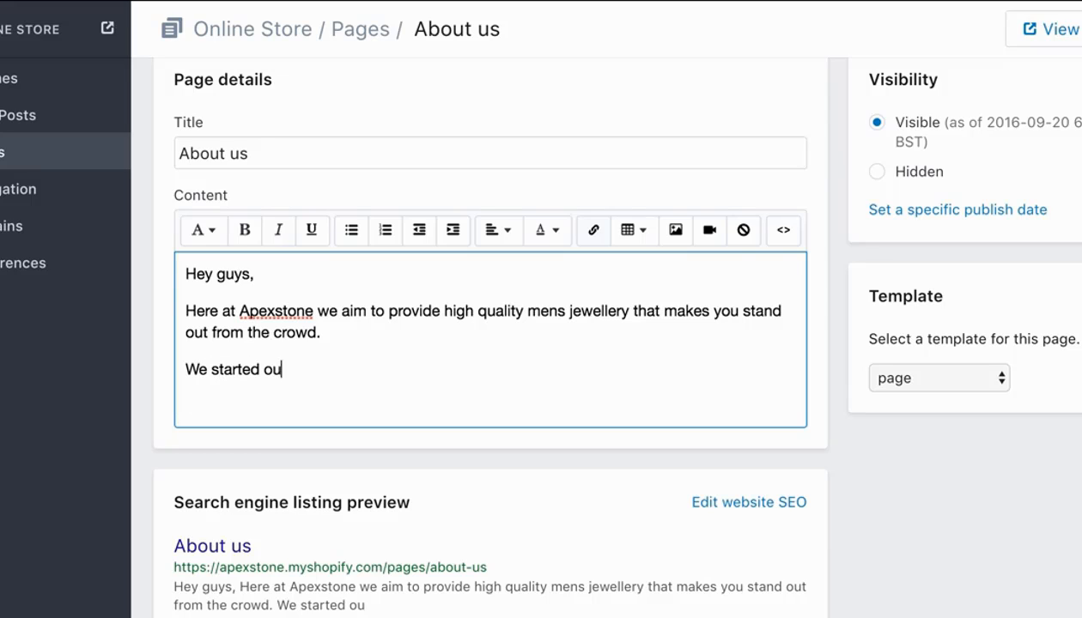
key(BackSpace)
text(r brand back o)
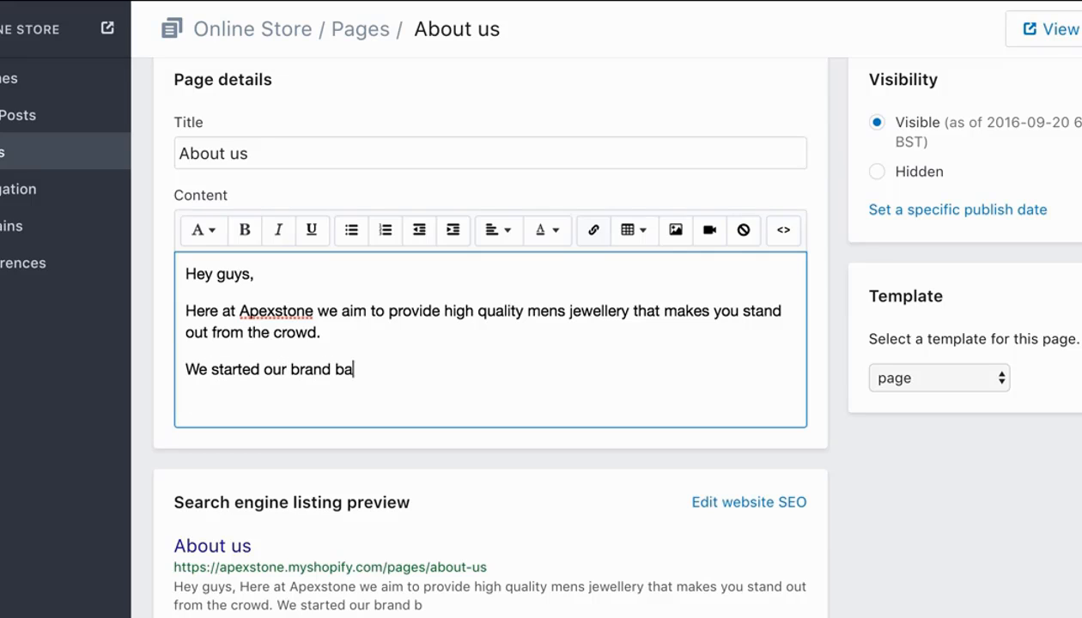
key(BackSpace)
text(in)
key(BackSpace)
key(BackSpace)
key(BackSpace)
key(BackSpace)
key(BackSpace)
key(BackSpace)
key(BackSpace)
text(in 2016 as)
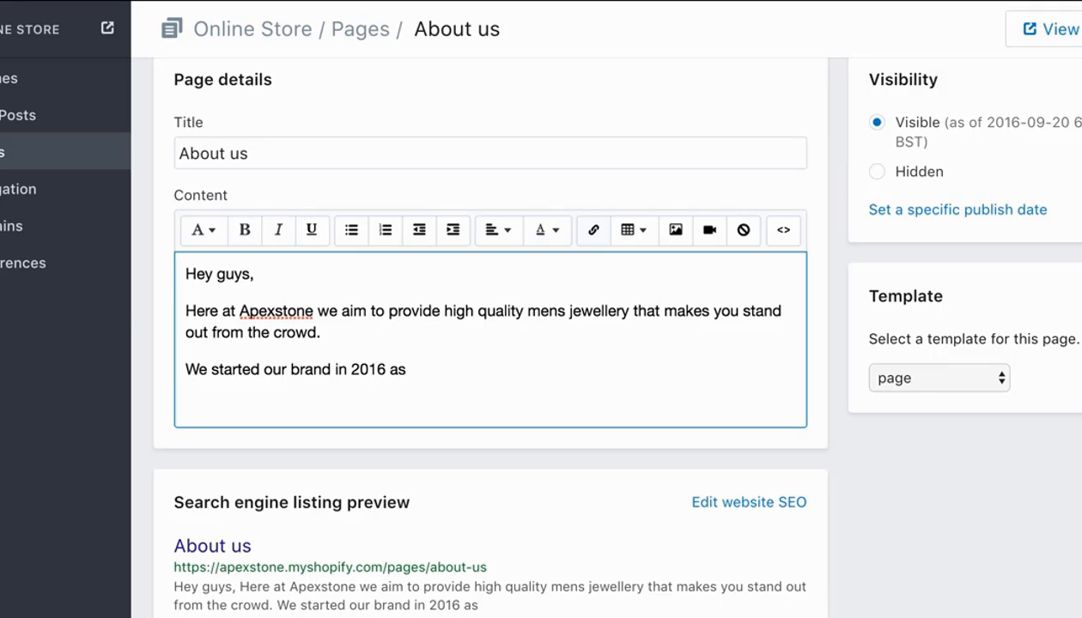
key(BackSpace)
key(BackSpace)
Continue the third paragraph's sentence with "to provide fashionable jewellery for young".
text(t)
text(o f)
key(BackSpace)
text(prov)
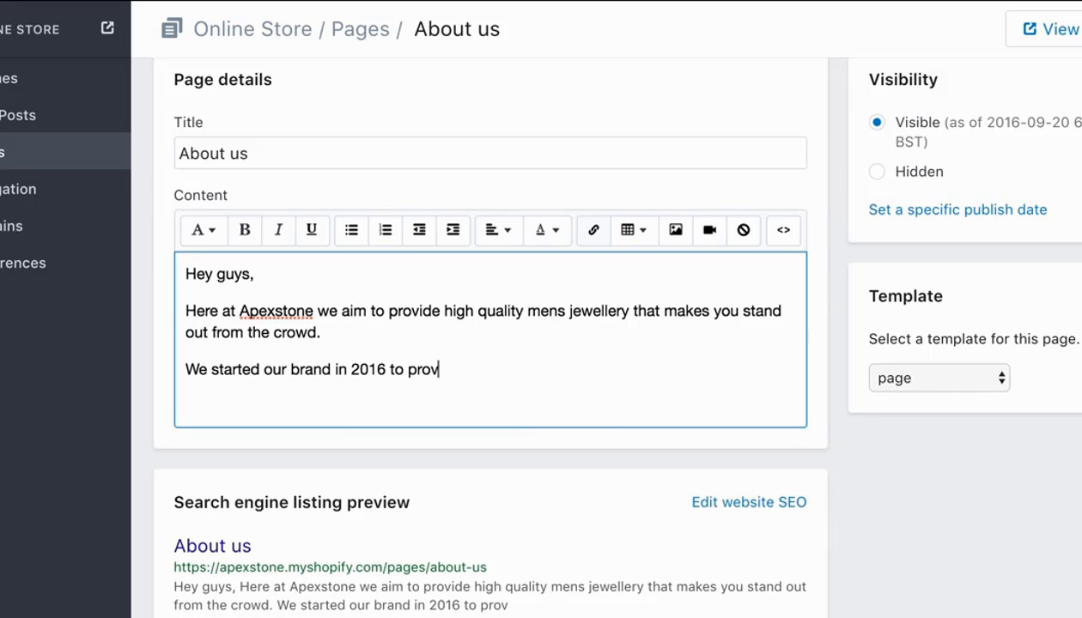
text(ide fashional)
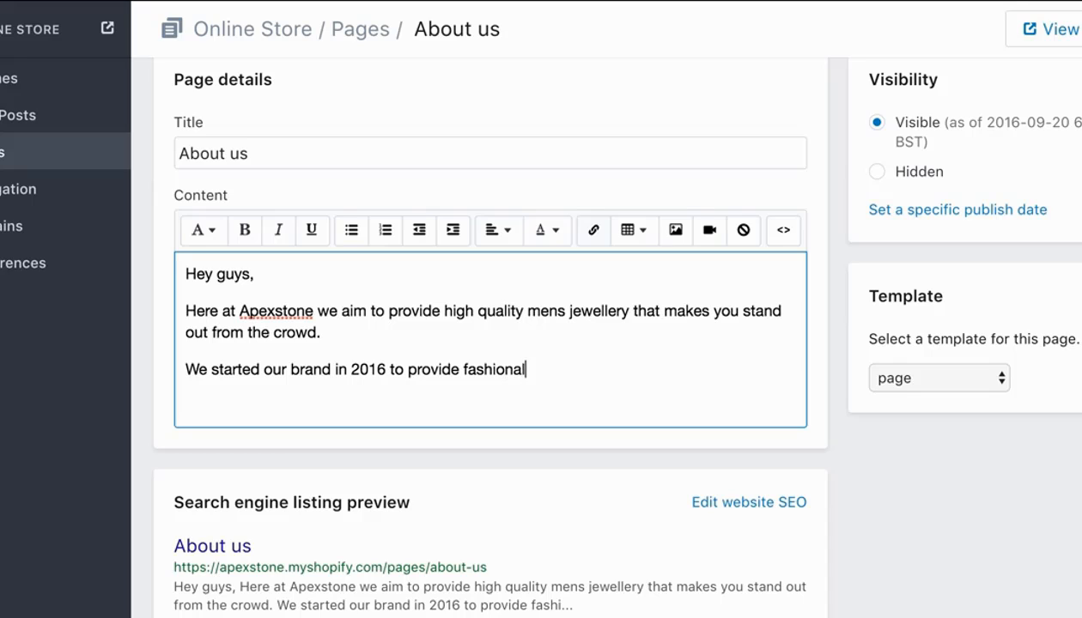
key(BackSpace)
text(ble jeweller)
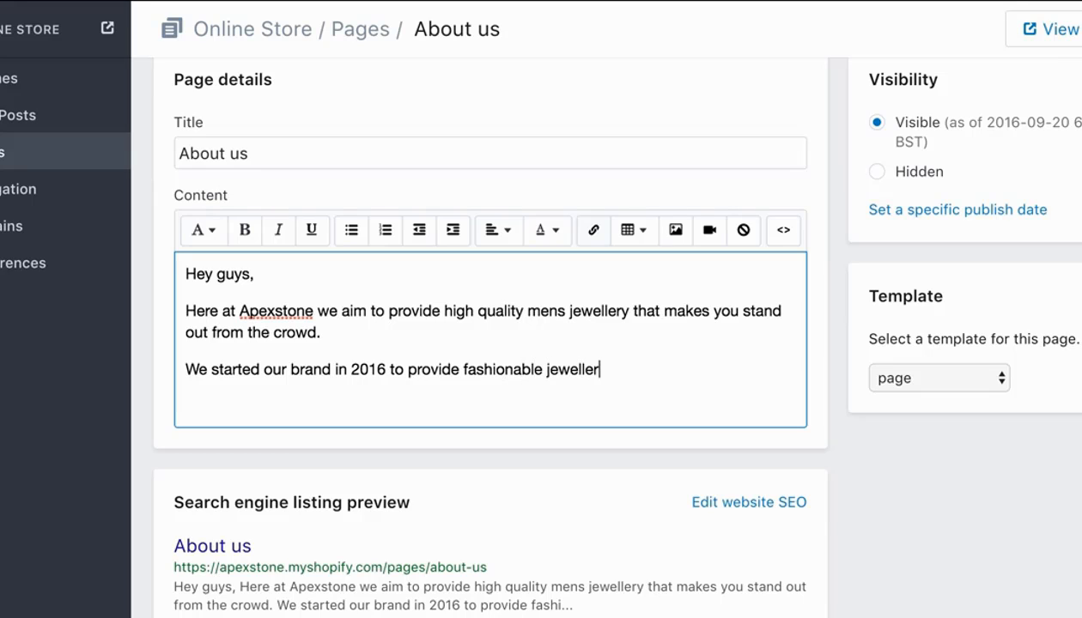
text(y for young as)
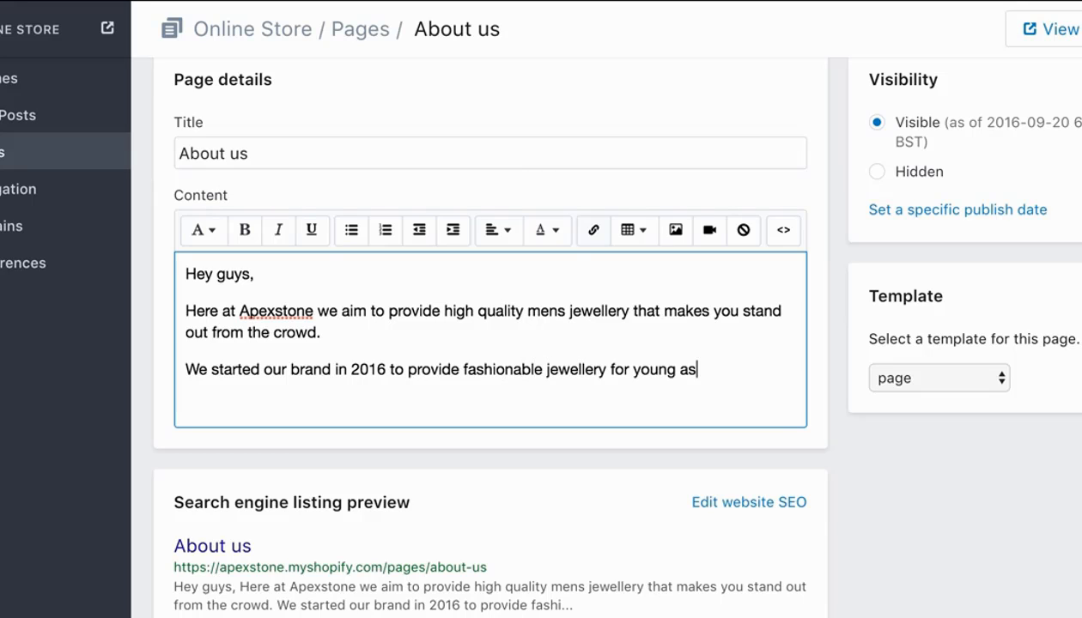
text( we couldn)
Continue the third paragraph of the About us content with "we couldn't" following "for young as".
key(BackSpace)
text(;)
key(BackSpace)
text(n)
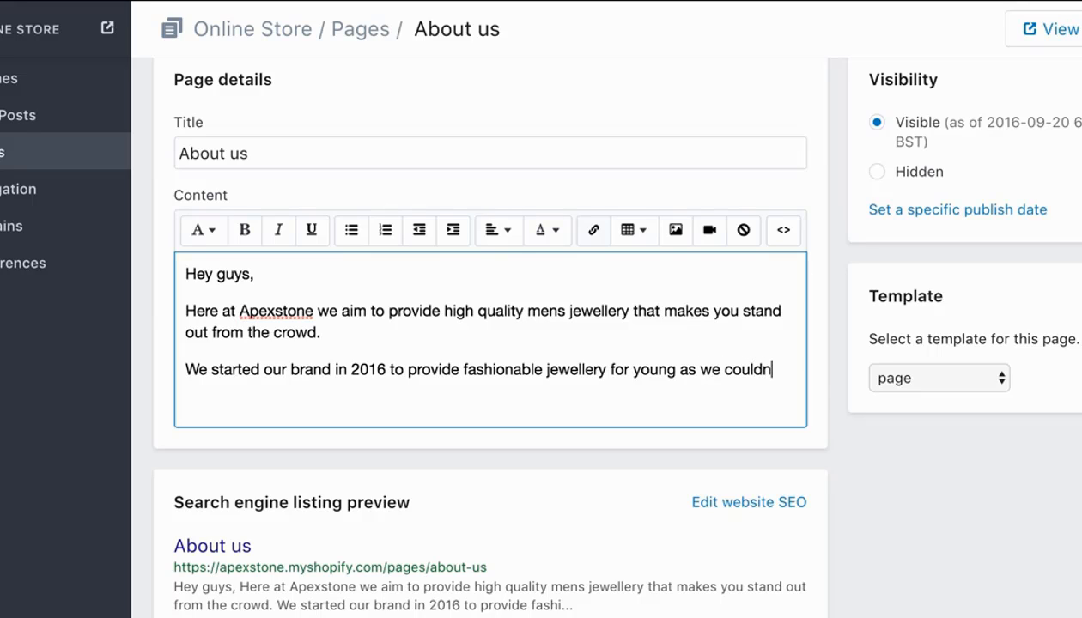
text('t)
text( where young )
text(m)
Complete the third paragraph with "where young men could buy affordable luxury jewellery." and start a new paragraph.
key(BackSpace)
text(yo)
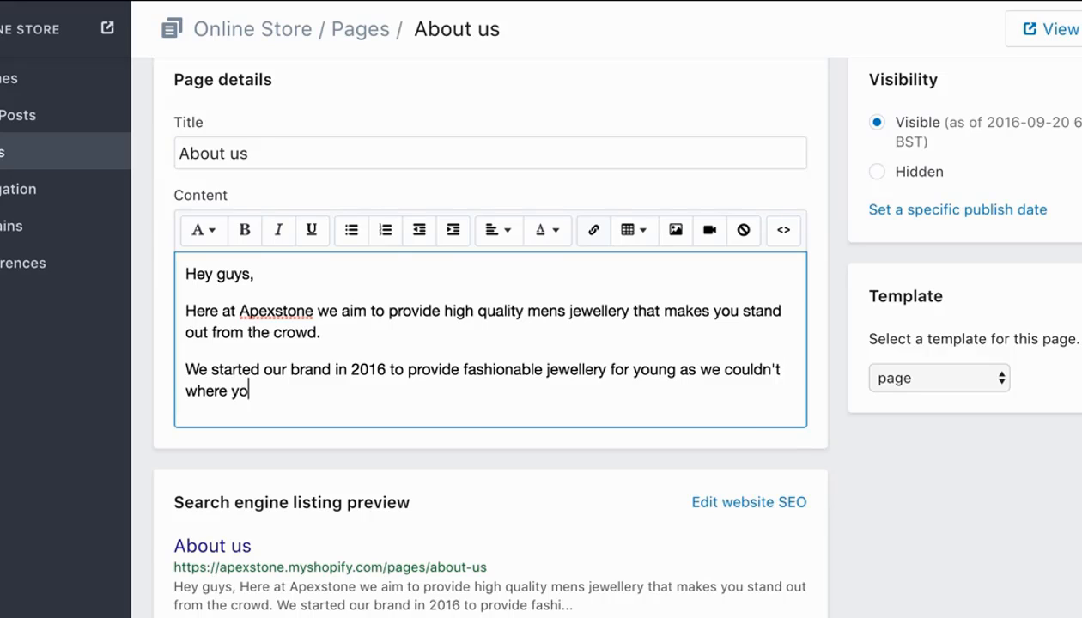
text(ung men could )
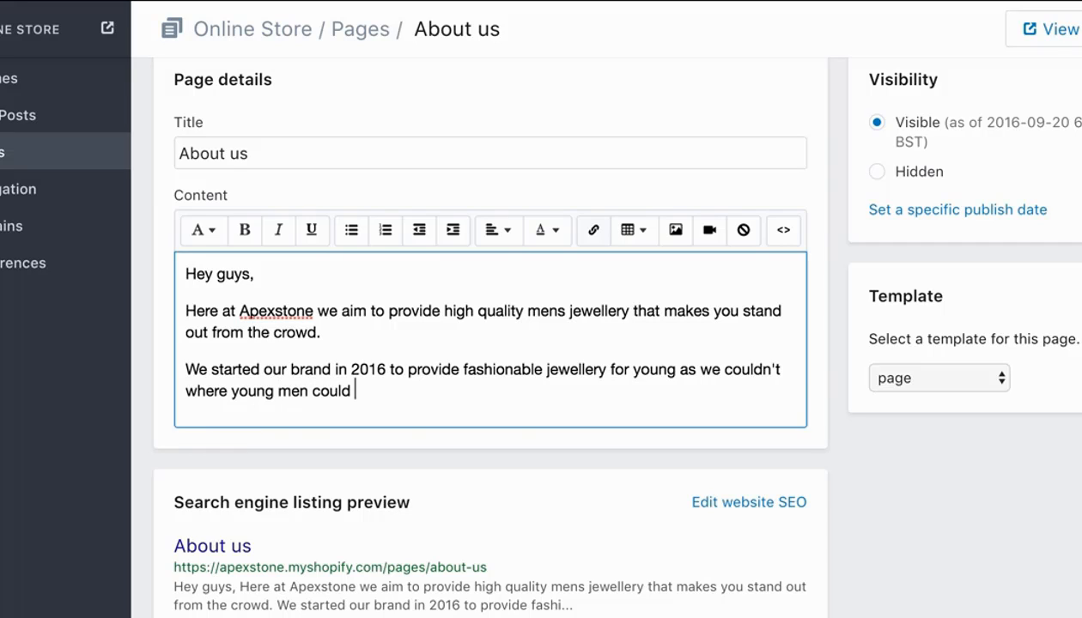
text(buy affordable l)
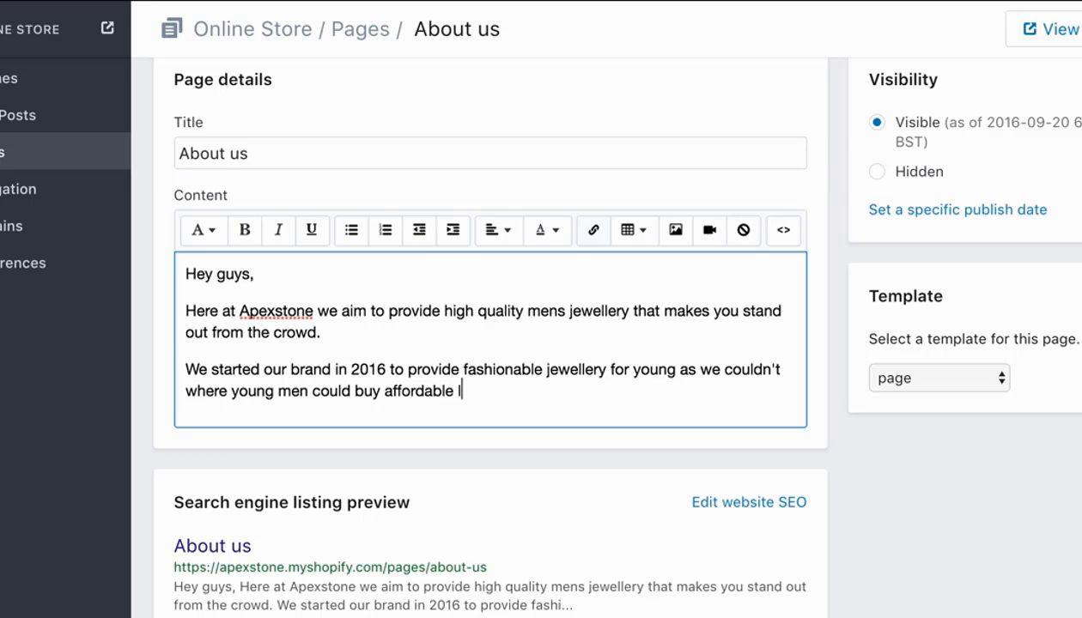
text(uxury jewellery.)
key(Return)
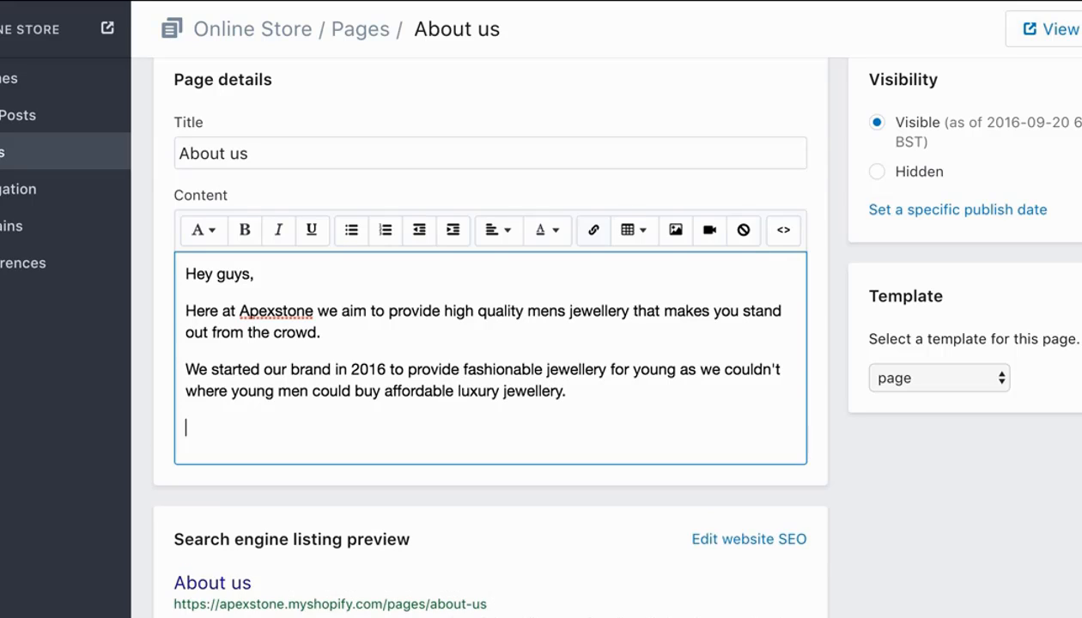
Begin the fourth paragraph of the About us content with "Don't be afraid to check us out on".
key(Return)
key(BackSpace)
text(Don)
text(;t)
key(BackSpace)
key(BackSpace)
text('t be afraid to c)
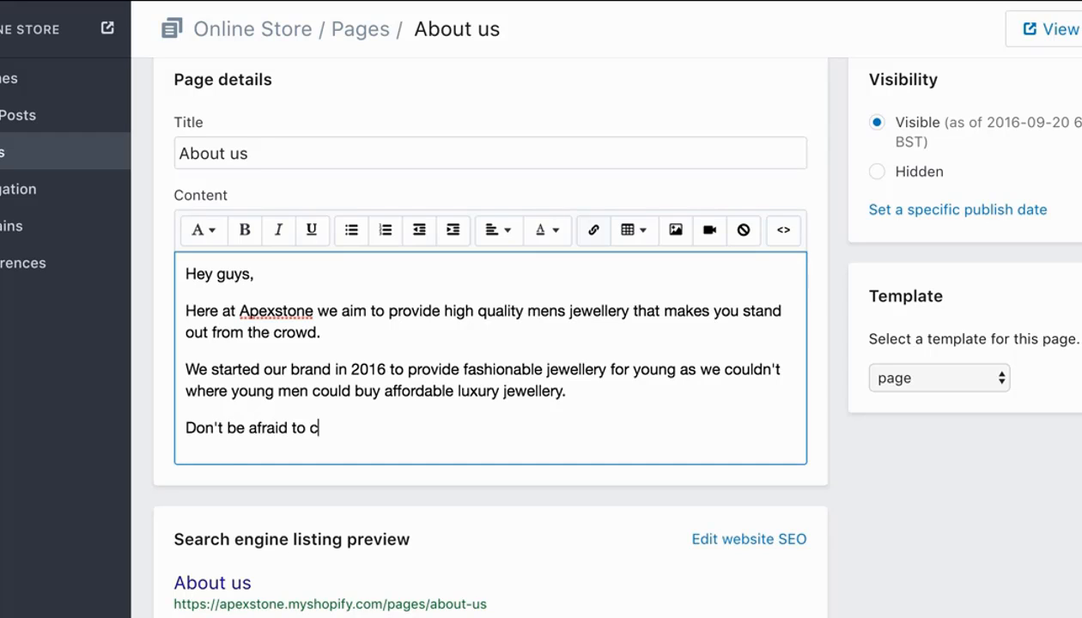
text(heck us out on )
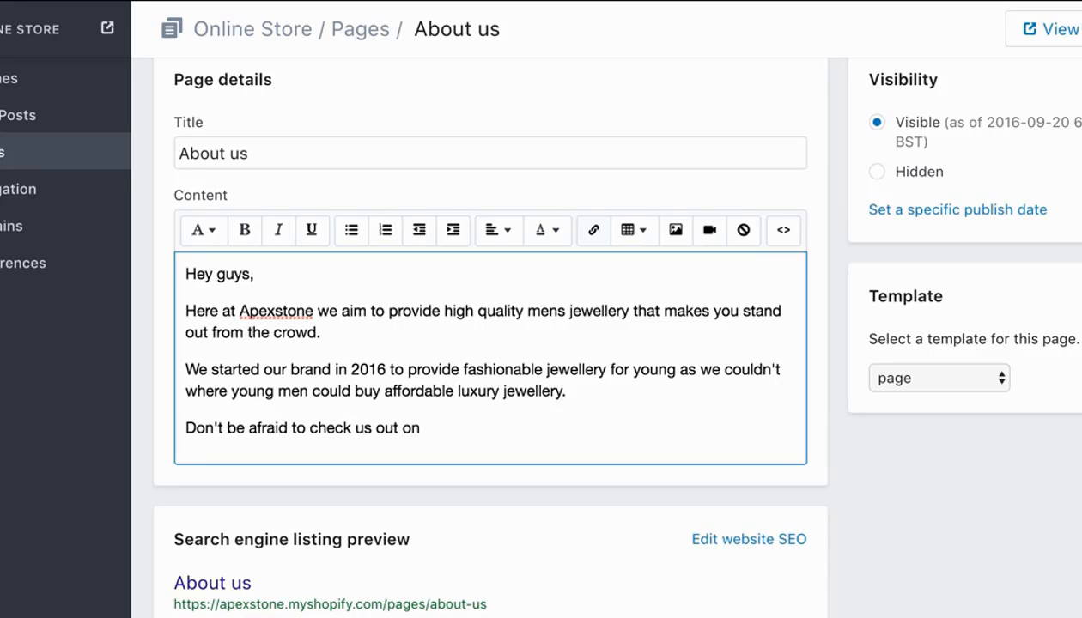
text(our social media channels)
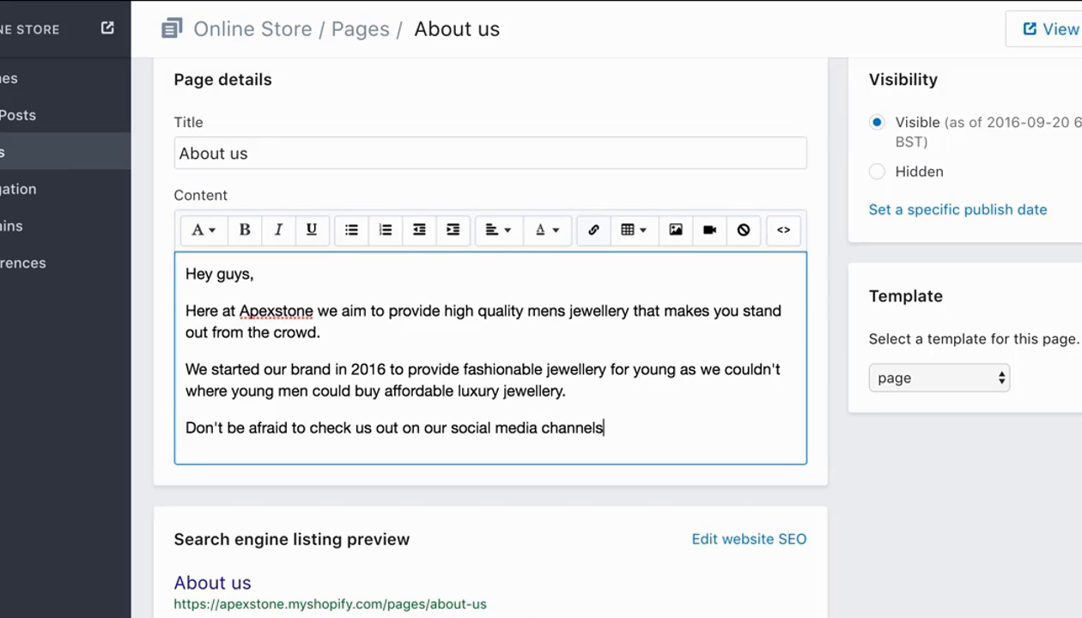
Complete the fourth paragraph with "our social media channels:" and start a new line below it.
text(:)
key(Return)
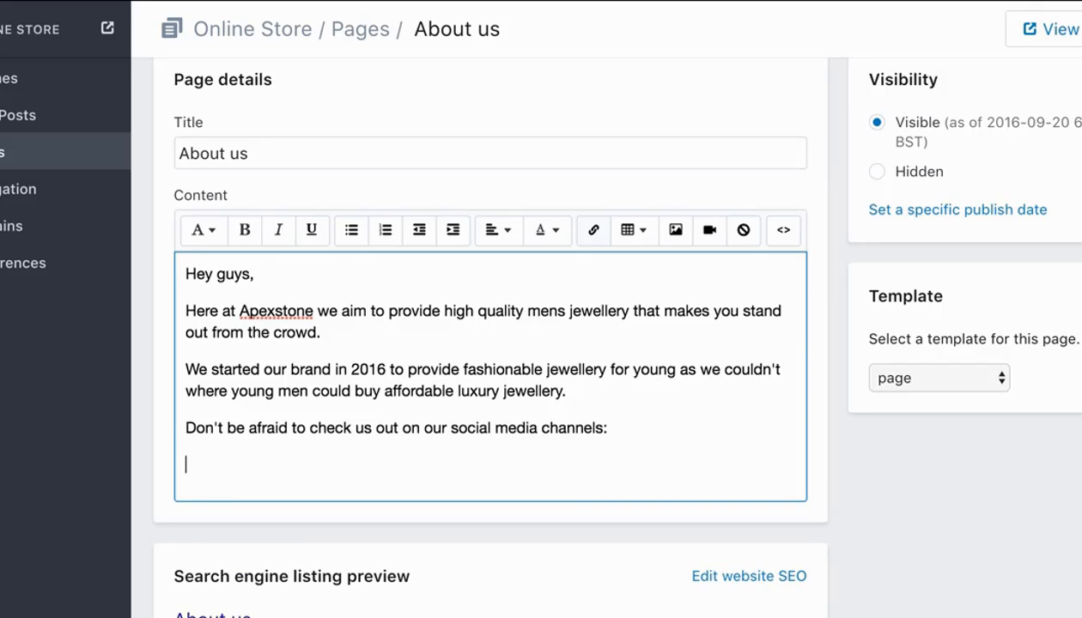
Add the labels "Twitter:" and "Facebook:" on separate lines below the social media sentence.
text(Twitter:)
key(Return)
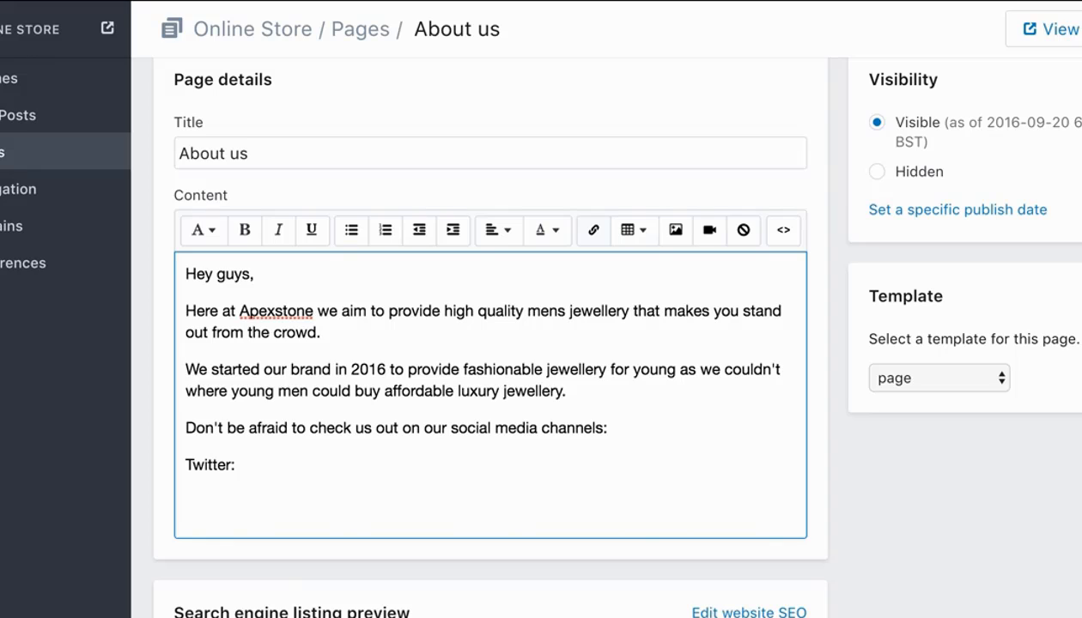
text(Facebook)
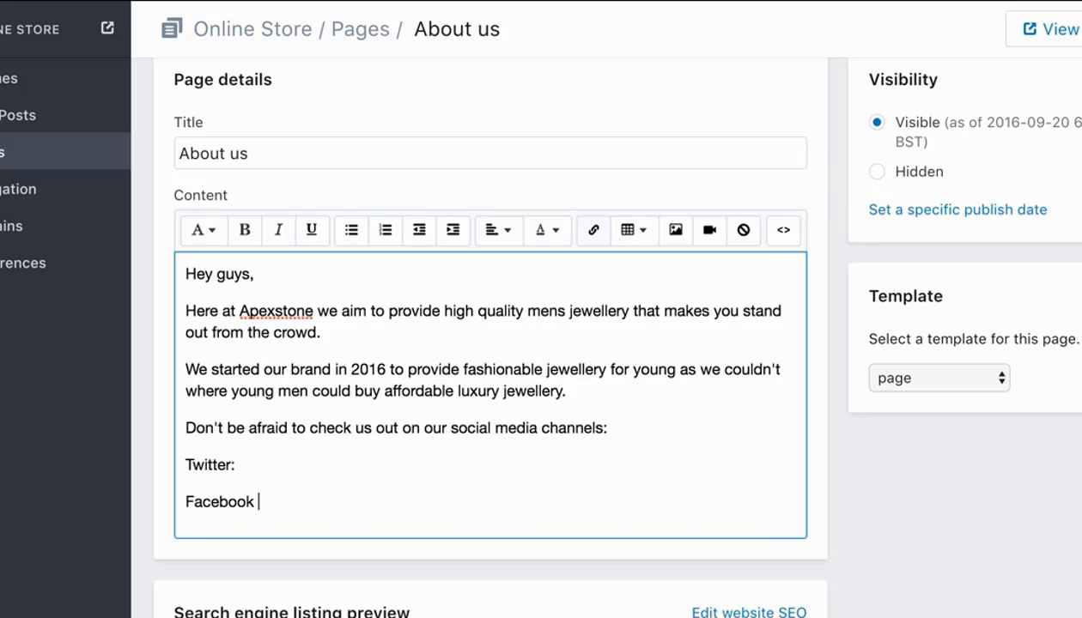
key(Return)
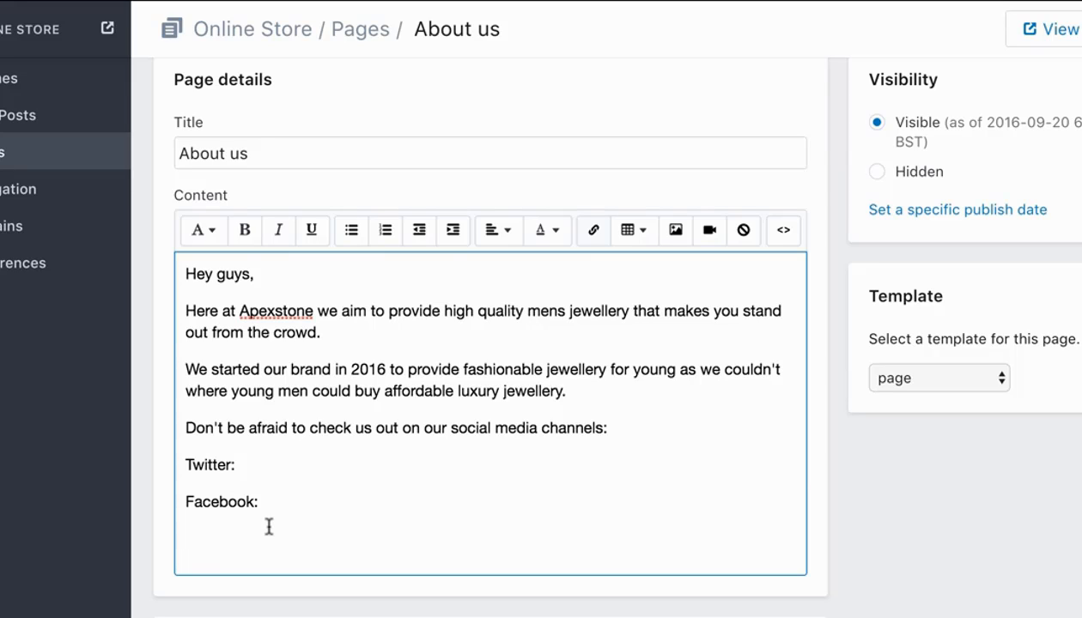
Add the labels "Email:" and "Instagram:" on separate lines below the Facebook label.
text(Email:)
key(Return)
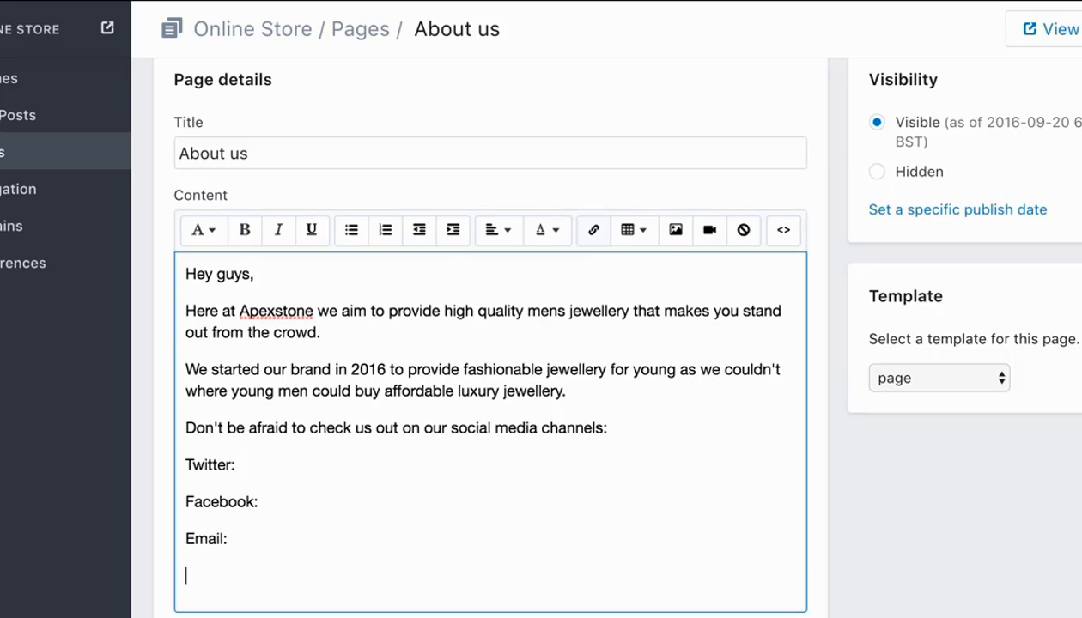
text(Instagram:)
key(Return)
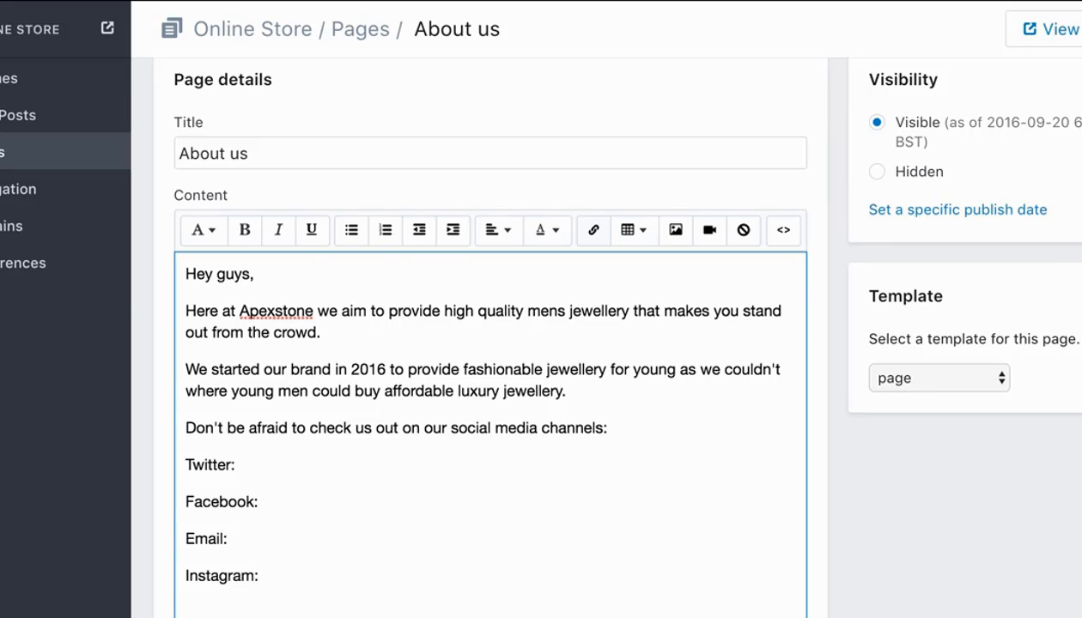
Write the closing paragraph "Thanks for checking us out, if you have any questions please feel free to email us at the email above.".
text(Thanks for c)
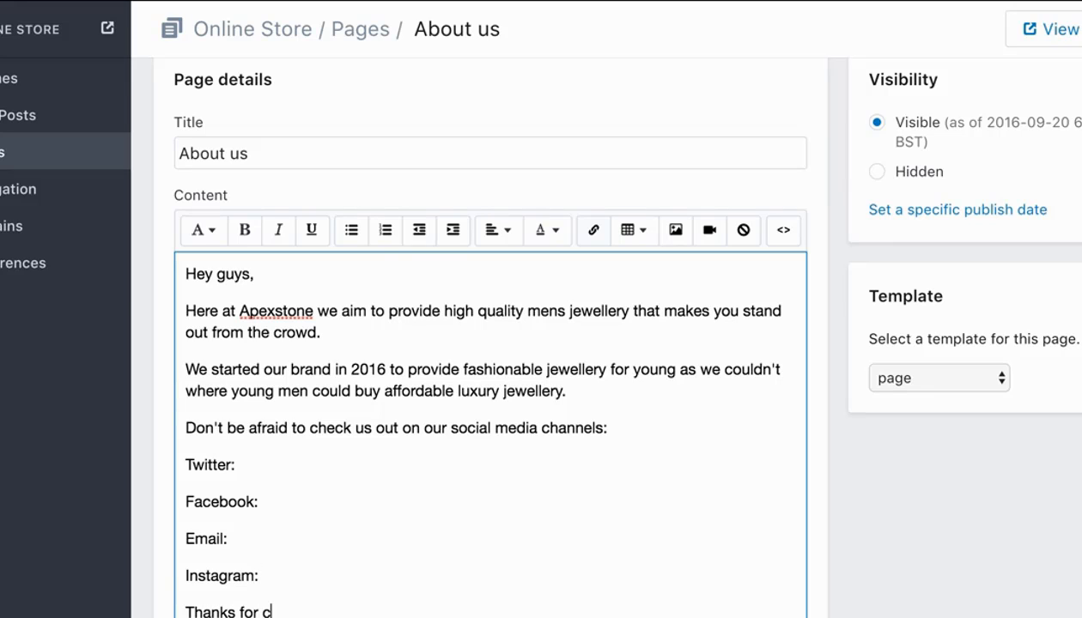
text(hecking us out. if )
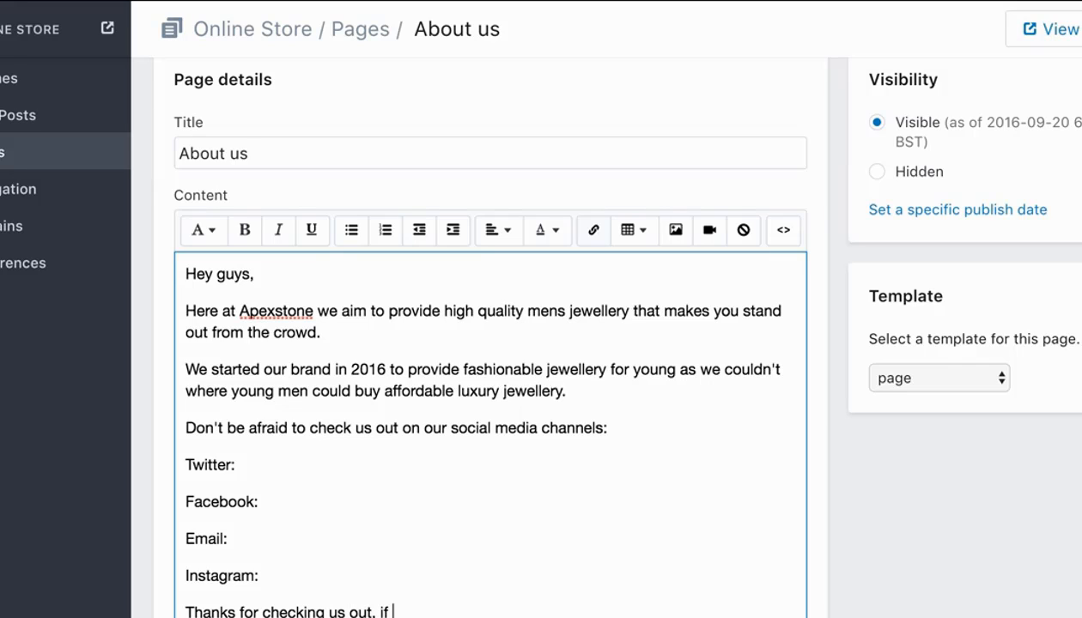
text(you have any)
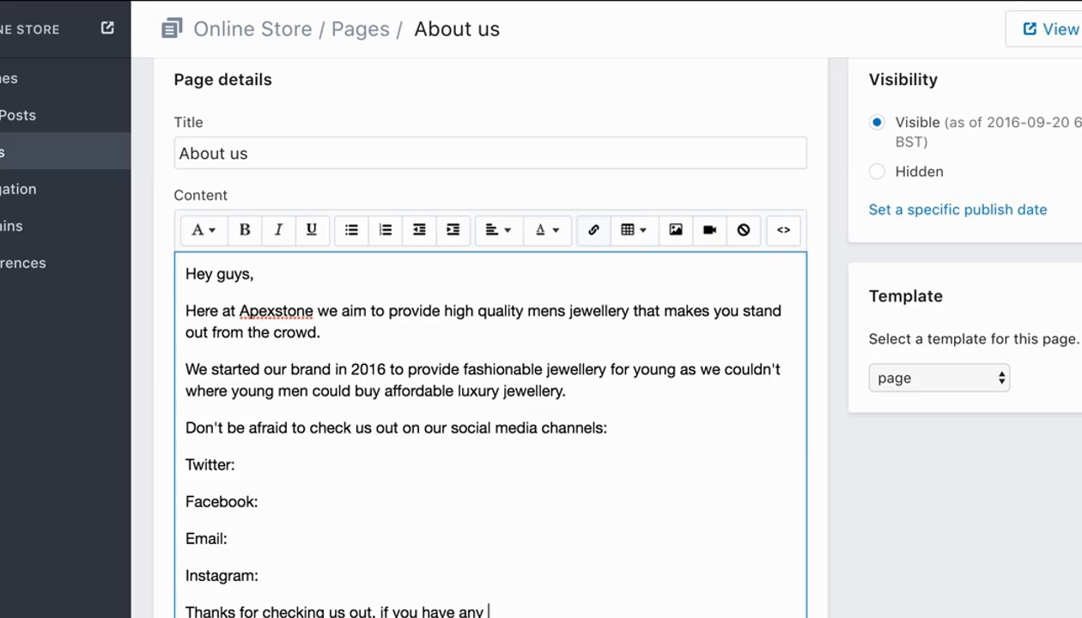
text( questions pl)
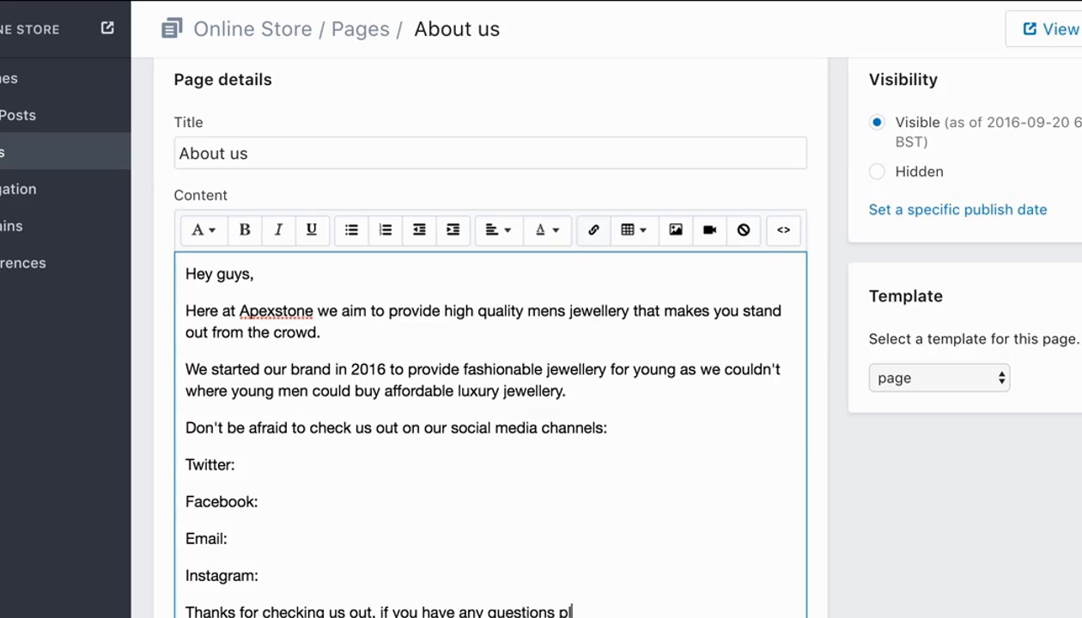
text(ease feel free to )
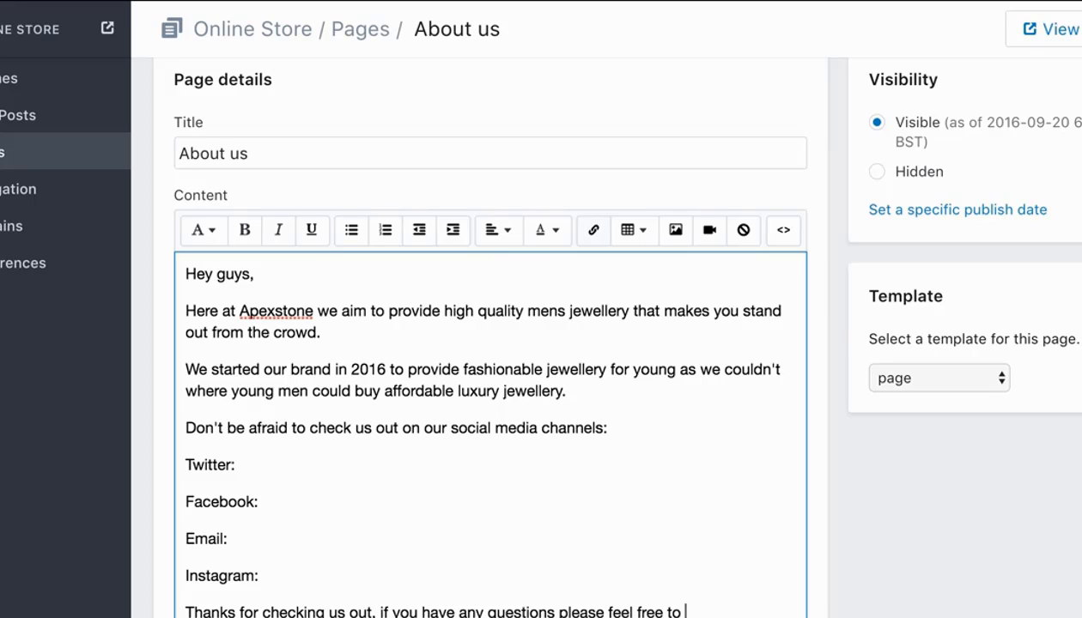
text(email us at )
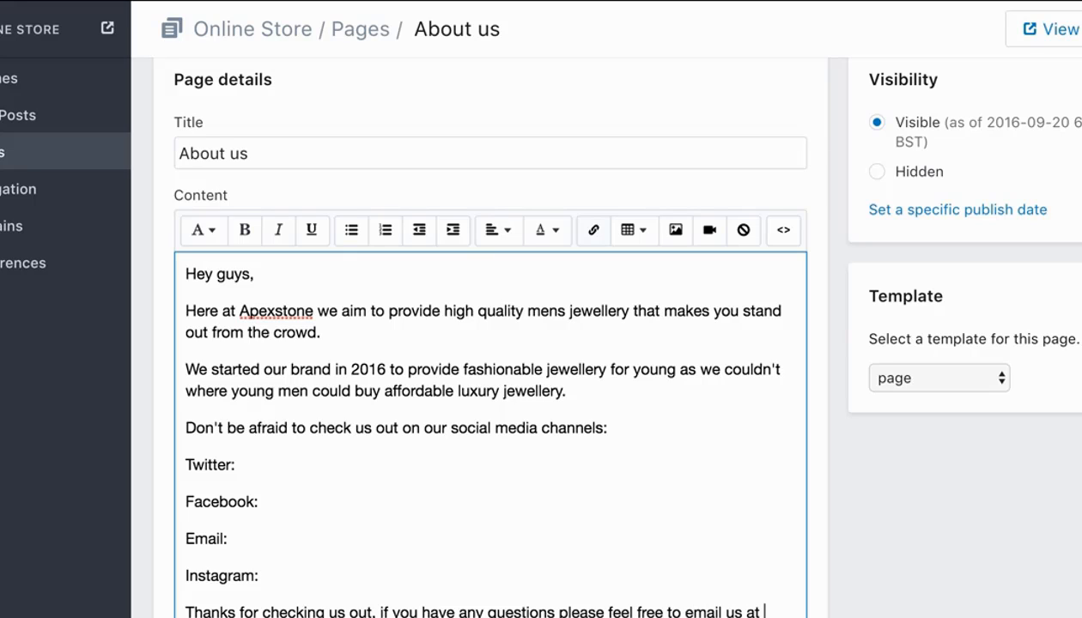
text(the)
scroll(321, 232, down, 5)
key(Return)
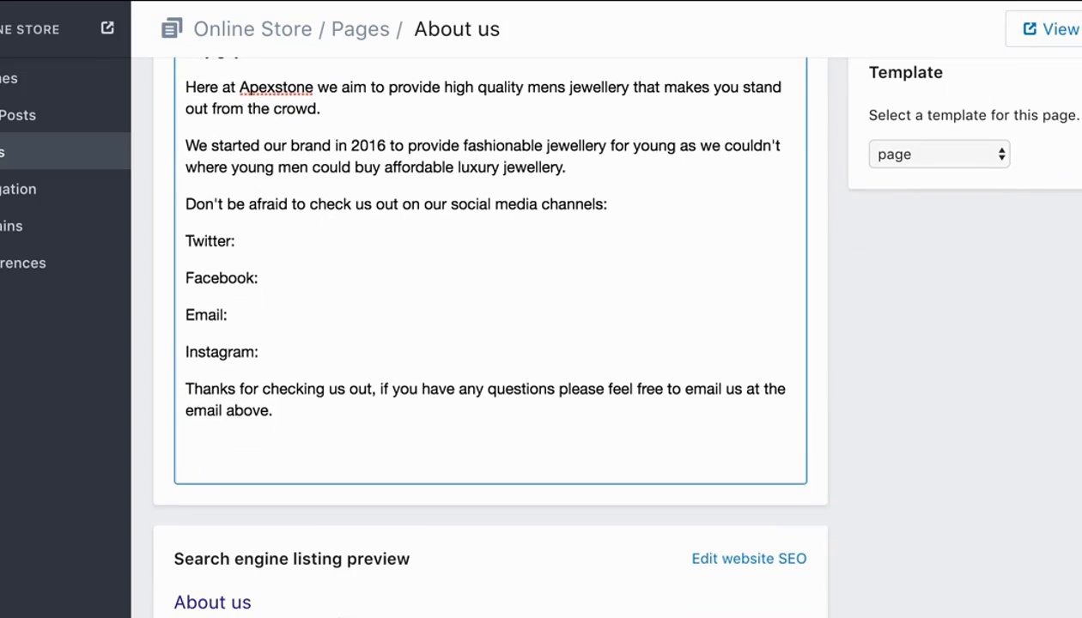
Begin a postscript below the closing paragraph with "P.S. You came this far so".
text(T)
key(BackSpace)
text(P.S. You came th)
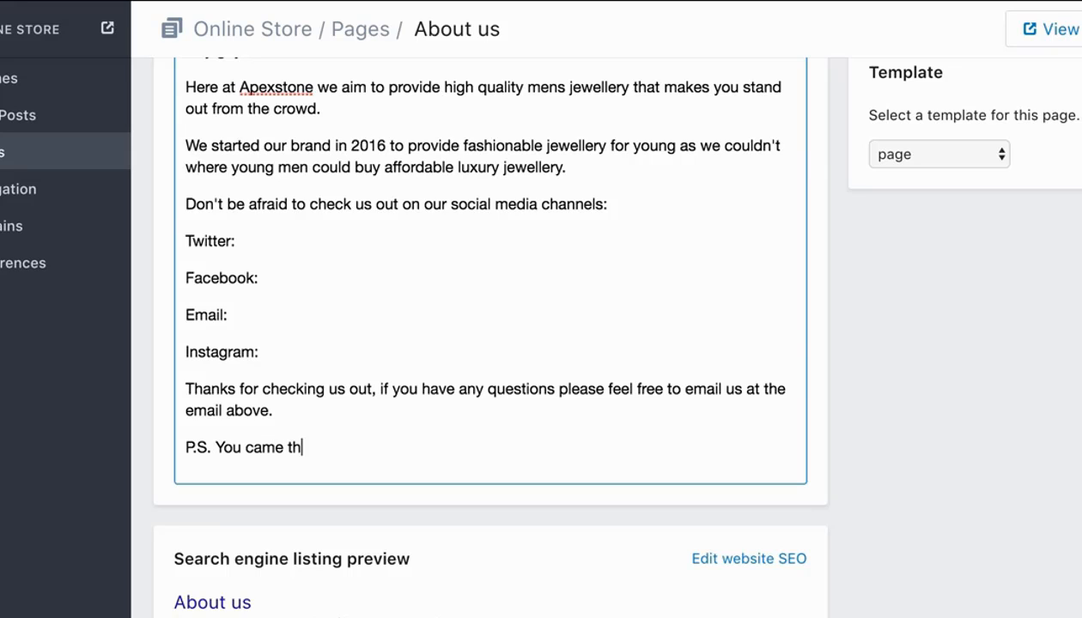
text(is far so it)
Continue the postscript's sentence with "it's only fair we offer you".
key(BackSpace)
key(BackSpace)
text(is)
key(BackSpace)
key(BackSpace)
text(it)
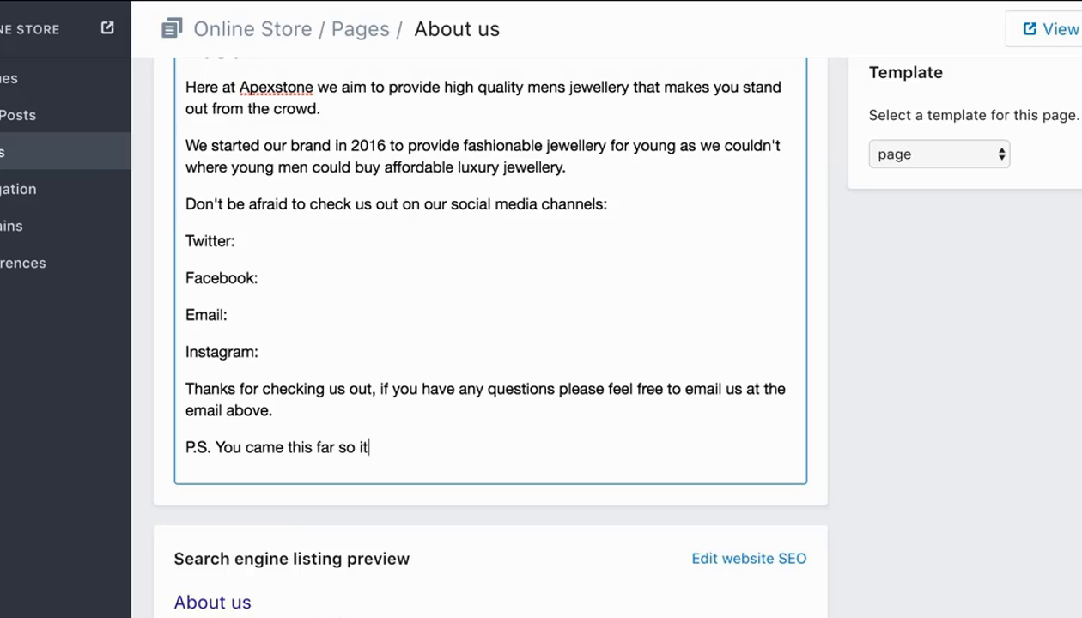
text('s only fair)
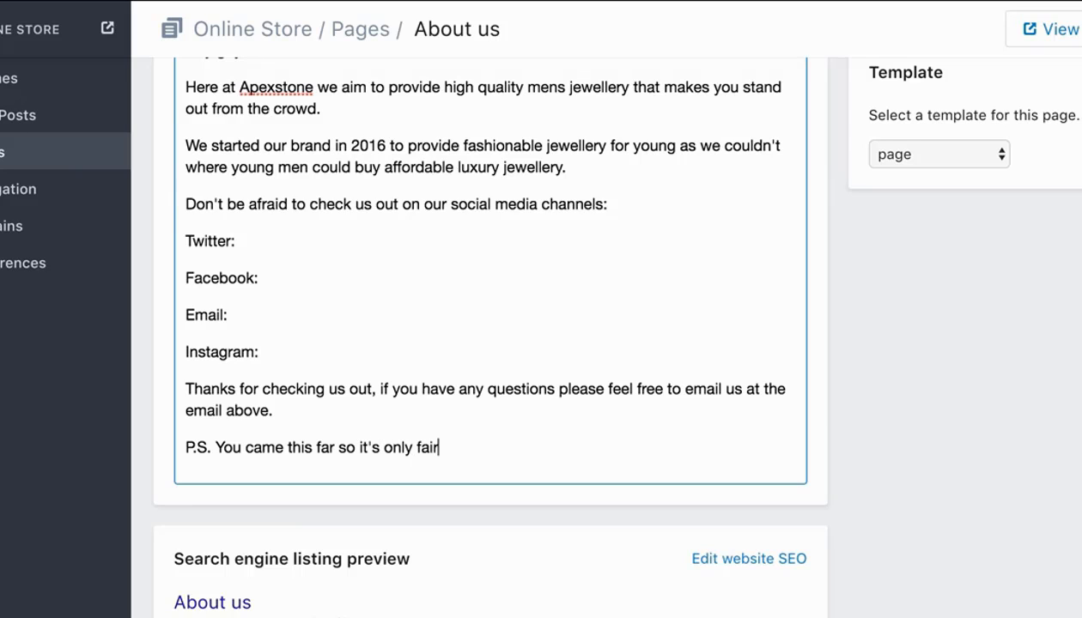
text( we offer you )
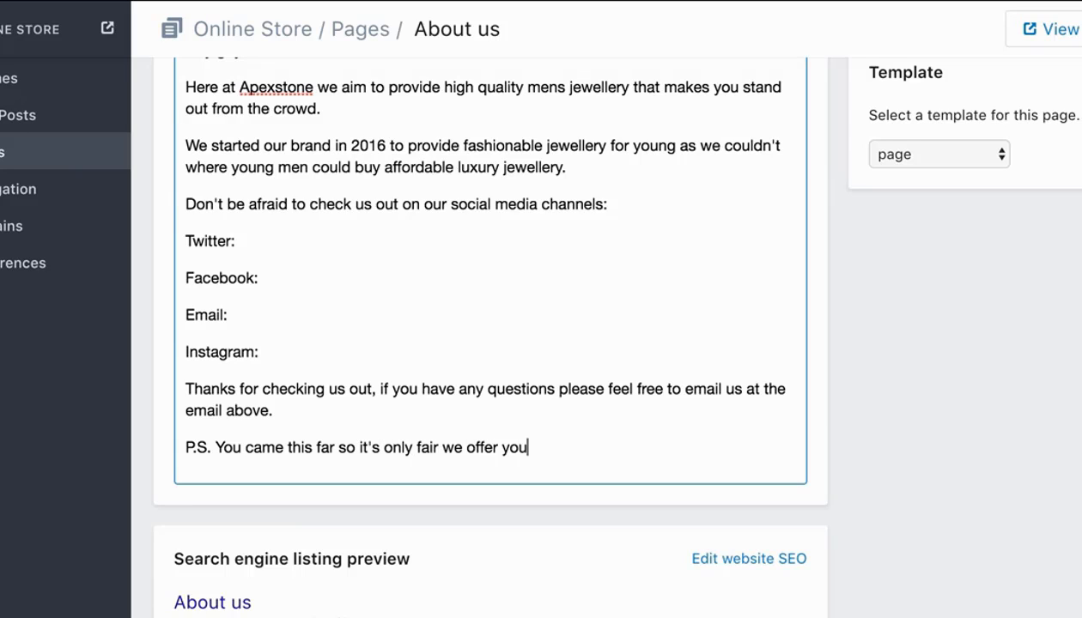
text(a)
Extend the postscript's first sentence with the words "a discount code".
key(BackSpace)
text(a dics)
key(BackSpace)
key(BackSpace)
text(scount code)
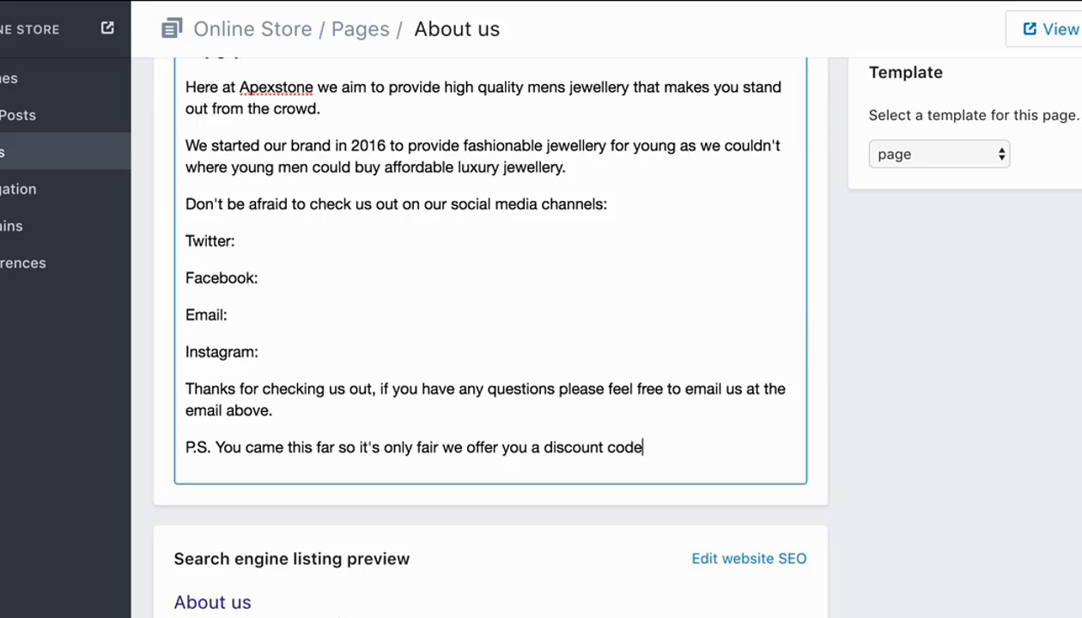
text(. For 10% OFF us)
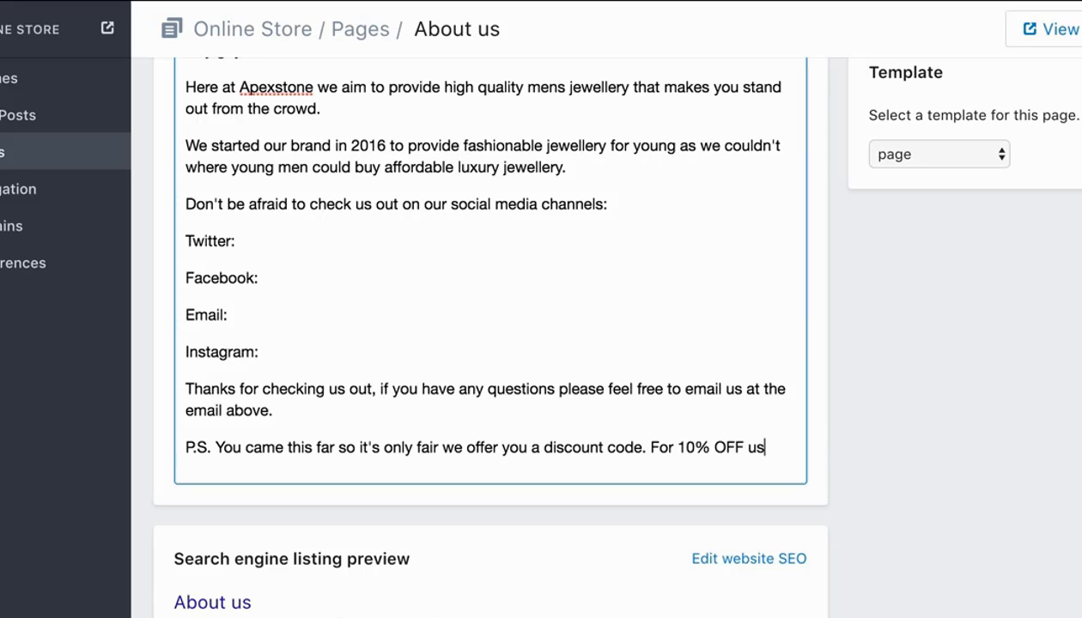
text(e discount code )
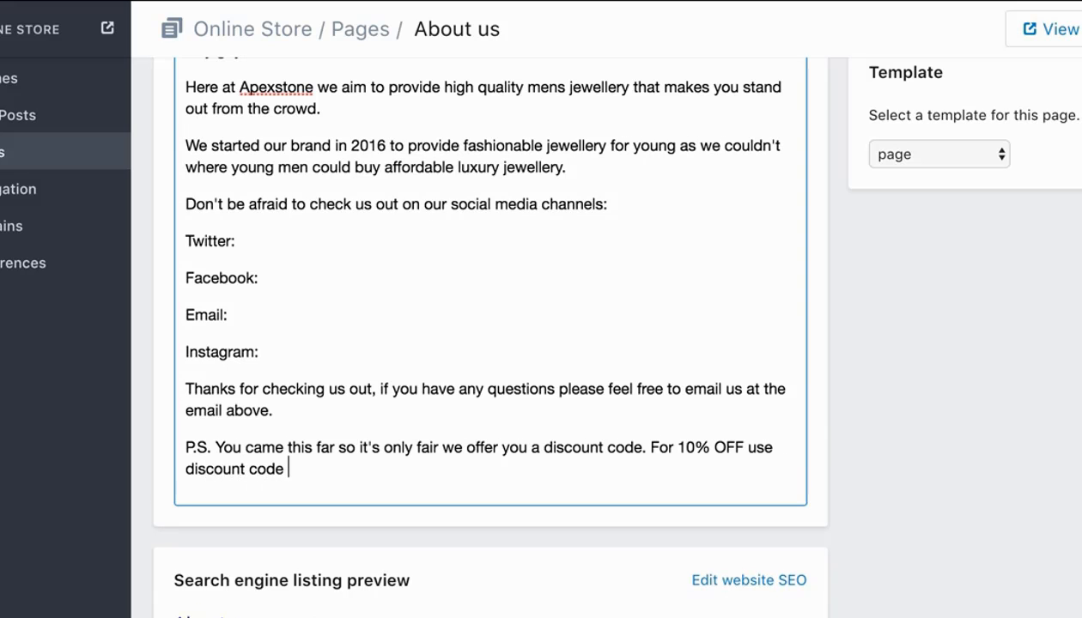
text('A)
End the postscript's first sentence with a period and add "For 10% OFF use discount code 'ABOUT' at checkout.".
key(BackSpace)
text('ABOUT)
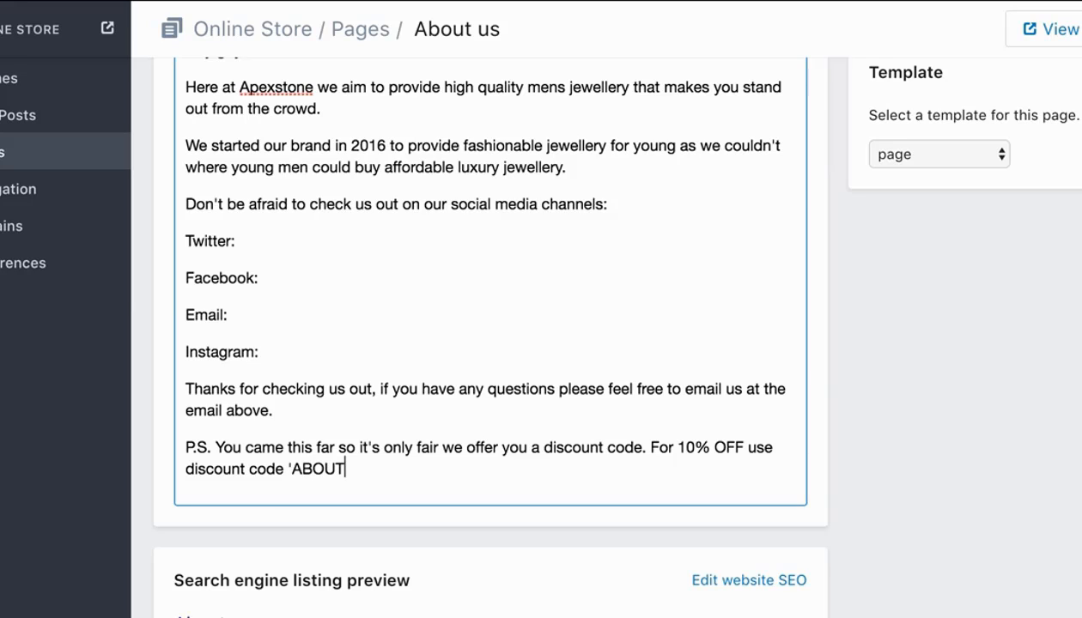
text(' at check)
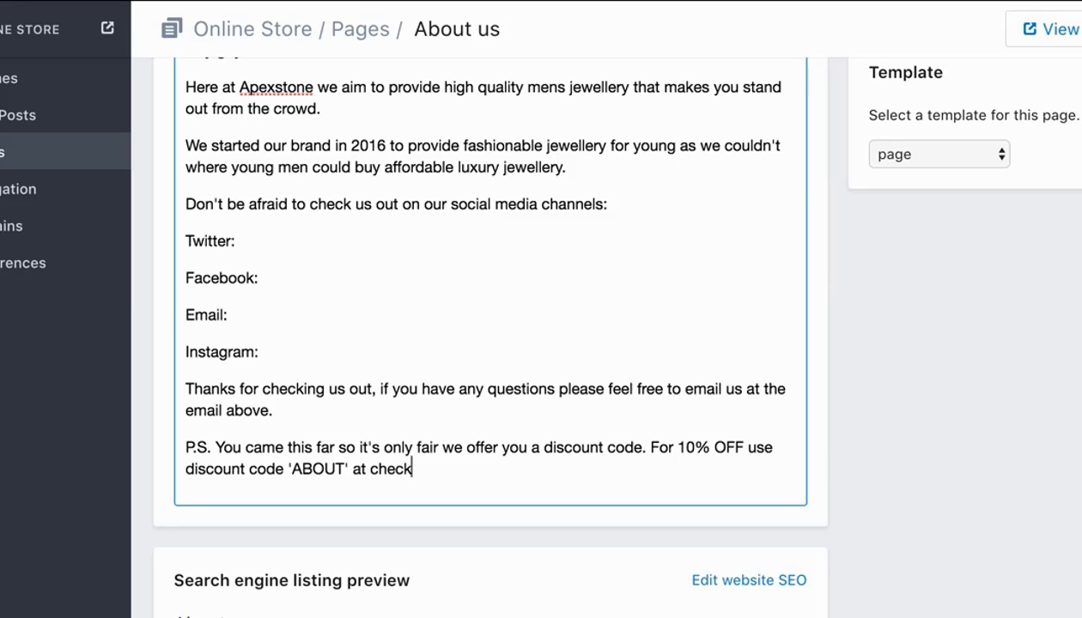
text(out.)
Capitalize "guys" in the greeting so it reads "Hey Guys," and look over the About us content.
scroll(548, 464, up, 1)
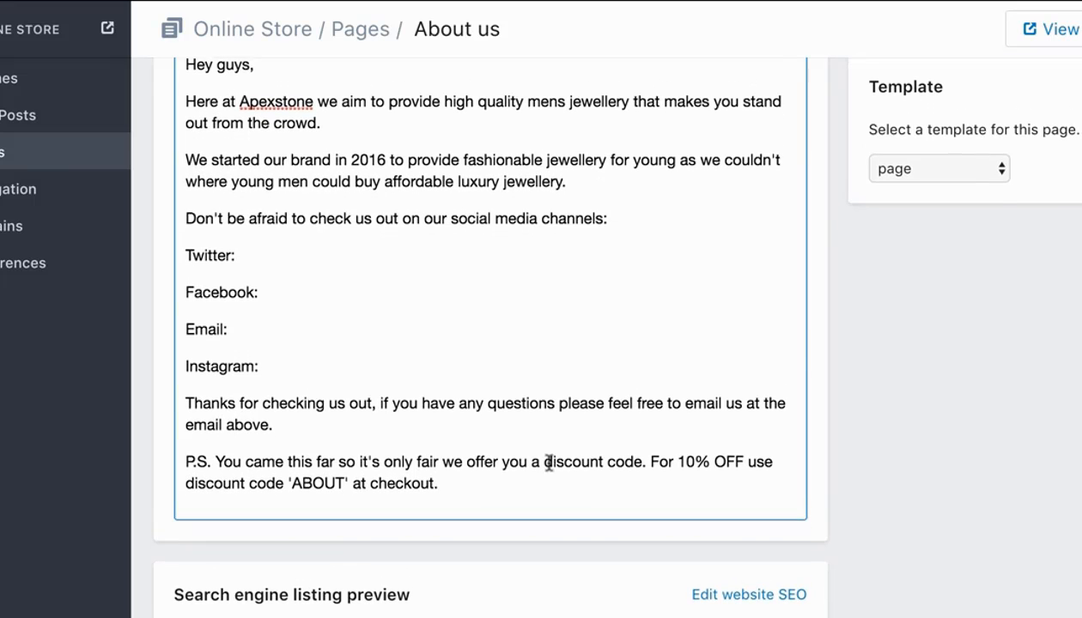
scroll(548, 463, down, 1)
scroll(548, 464, up, 2)
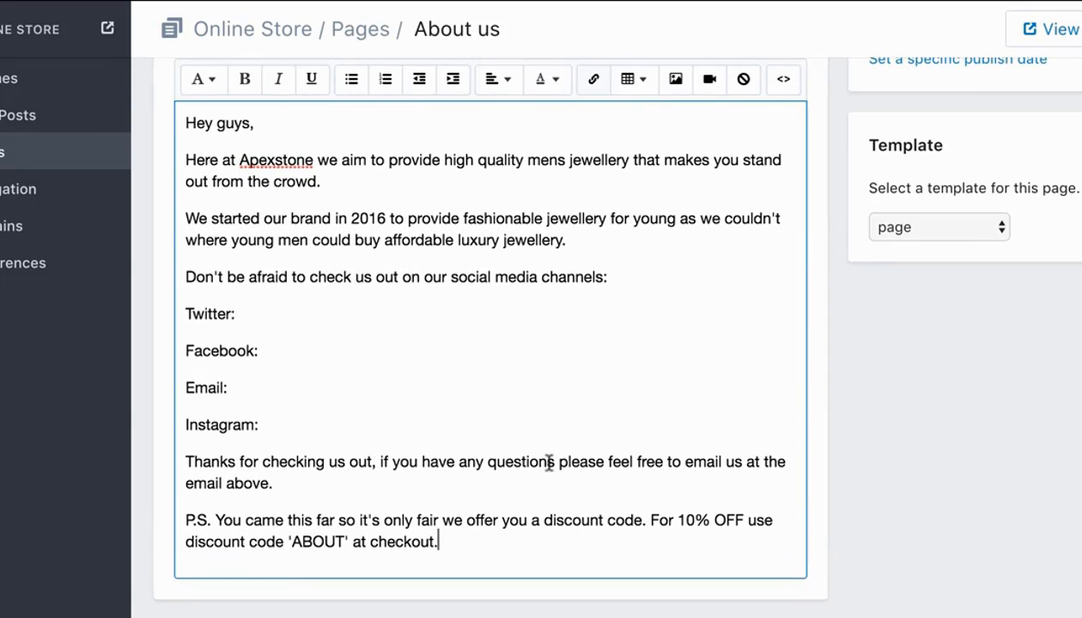
click(222, 122)
key(BackSpace)
text(G)
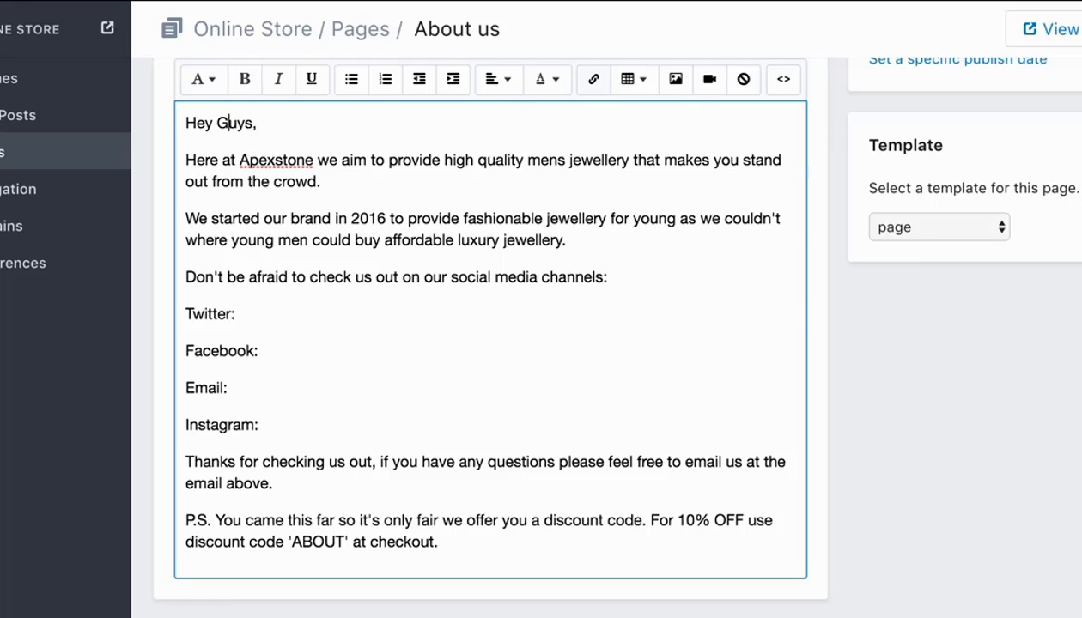
click(619, 542)
scroll(716, 338, down, 3)
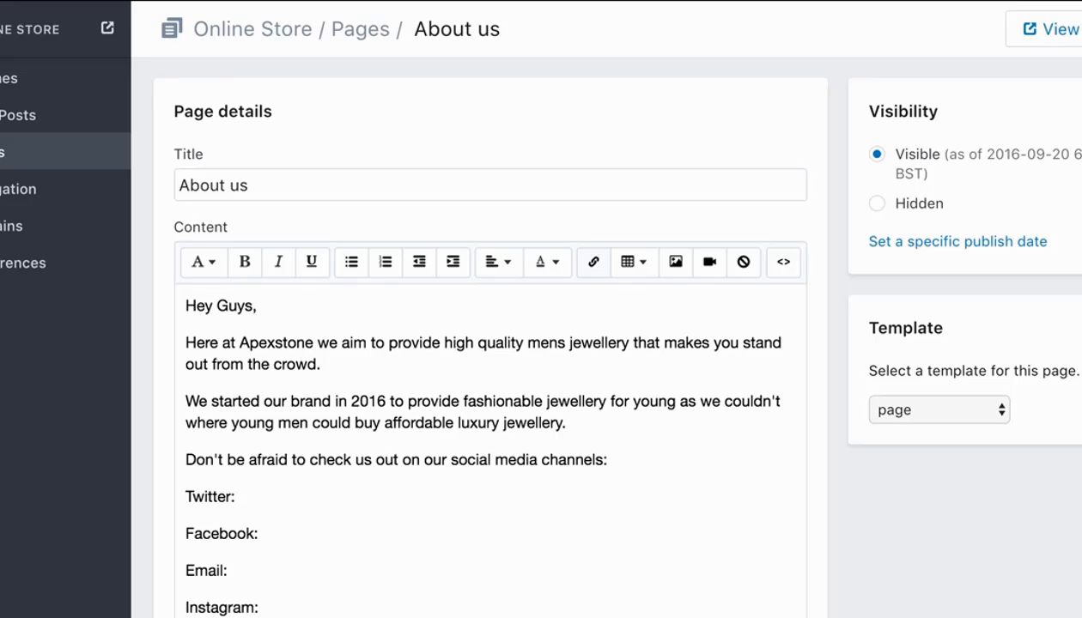
scroll(979, 445, down, 2)
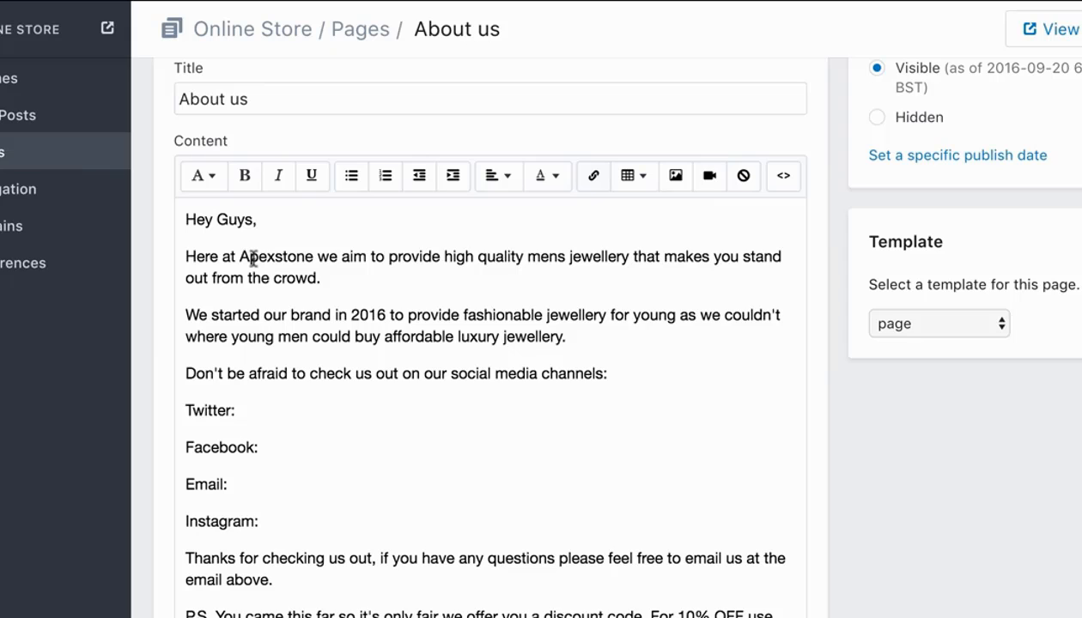
Remove the Catalog item from the store's main menu navigation and save the menu.
click(58, 184)
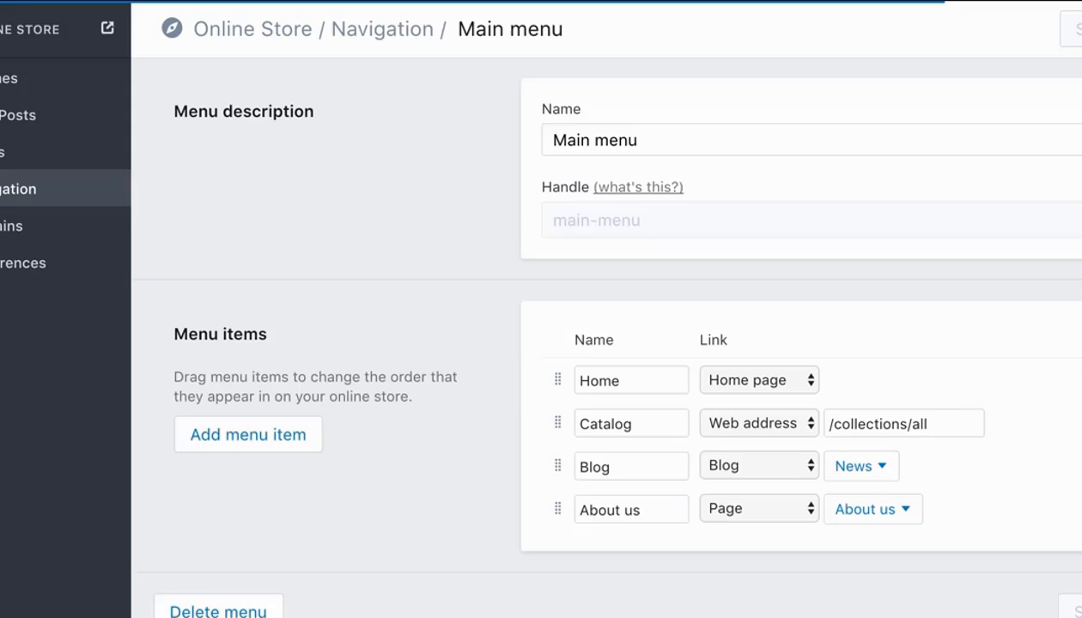
click(1080, 424)
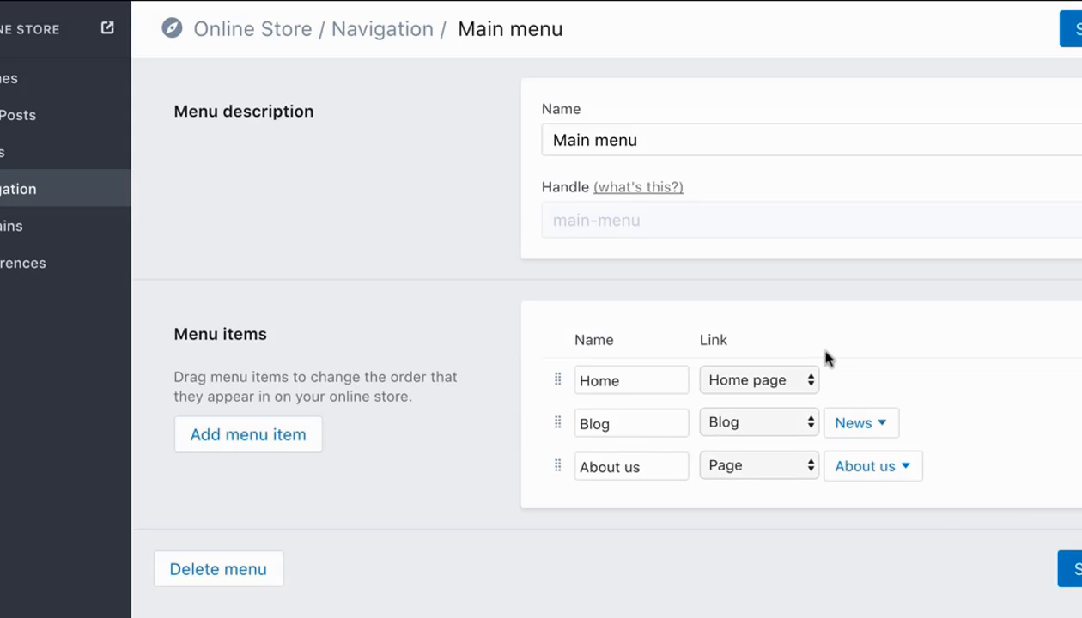
click(1077, 568)
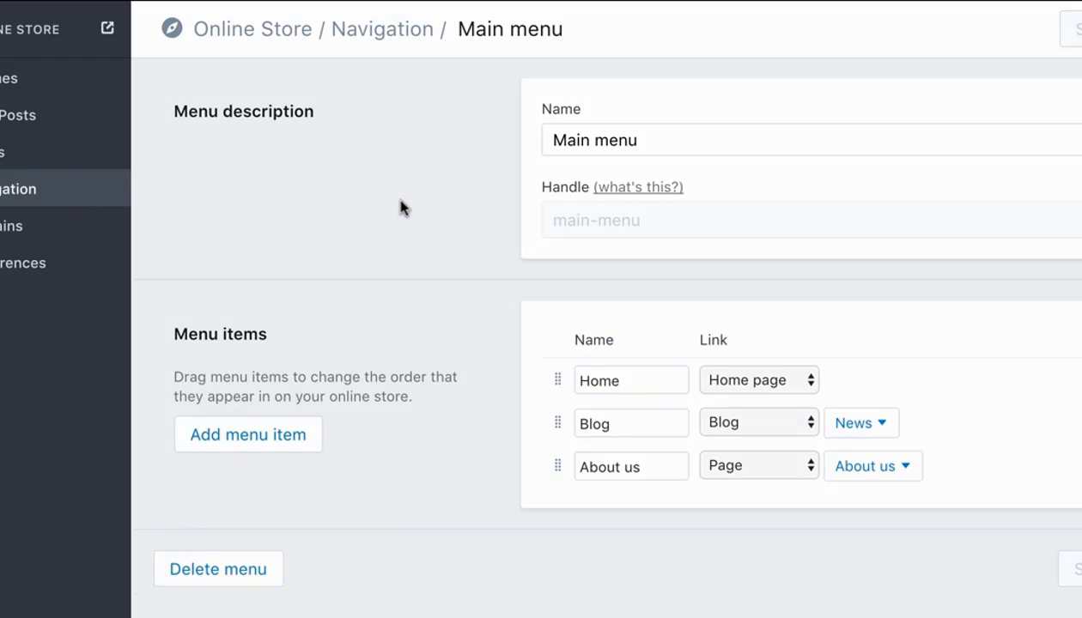
click(7, 81)
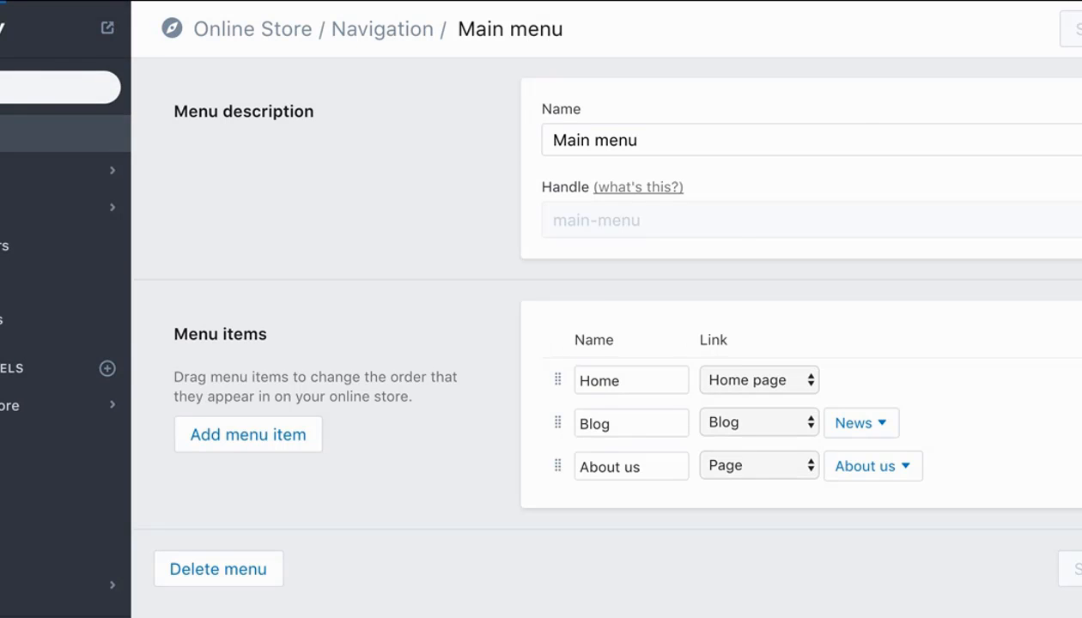